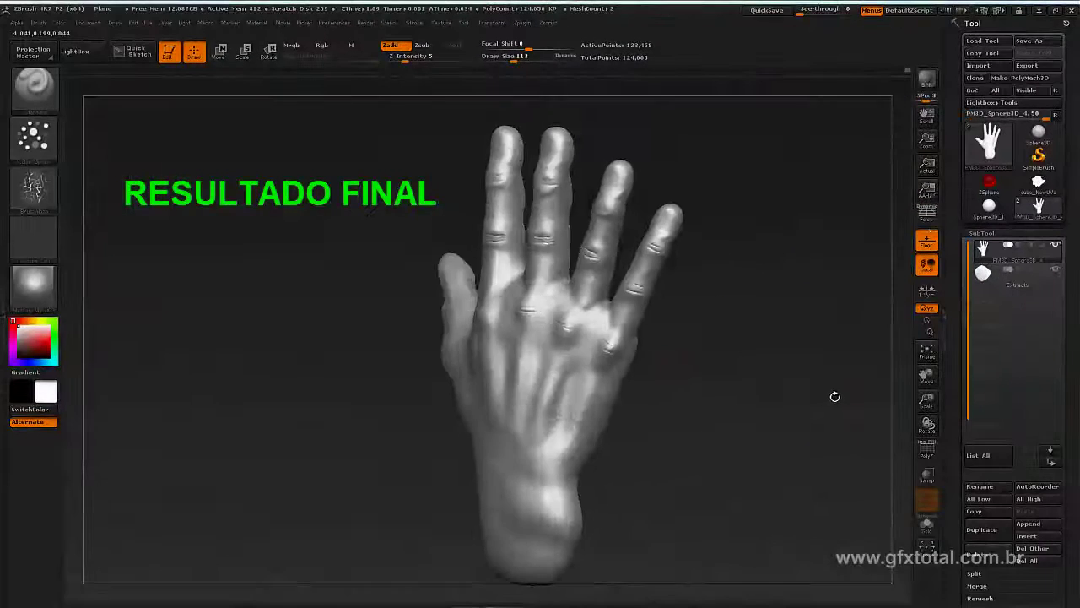
Orbit the hand to face the palm and scrub Undo History back to an earlier sculpt state
{"action": "left_click_drag", "start_coordinate": [818, 407], "coordinate": [821, 342]}
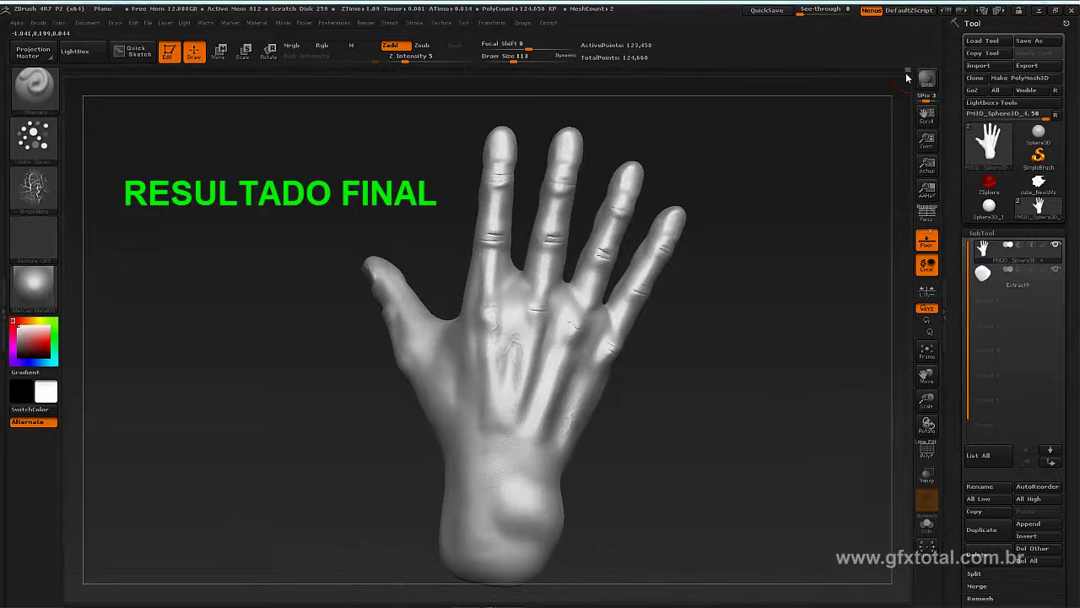
{"action": "mouse_move", "coordinate": [907, 78]}
{"action": "left_mouse_down"}
{"action": "mouse_move", "coordinate": [699, 51]}
{"action": "mouse_move", "coordinate": [174, 79]}
{"action": "left_mouse_up"}
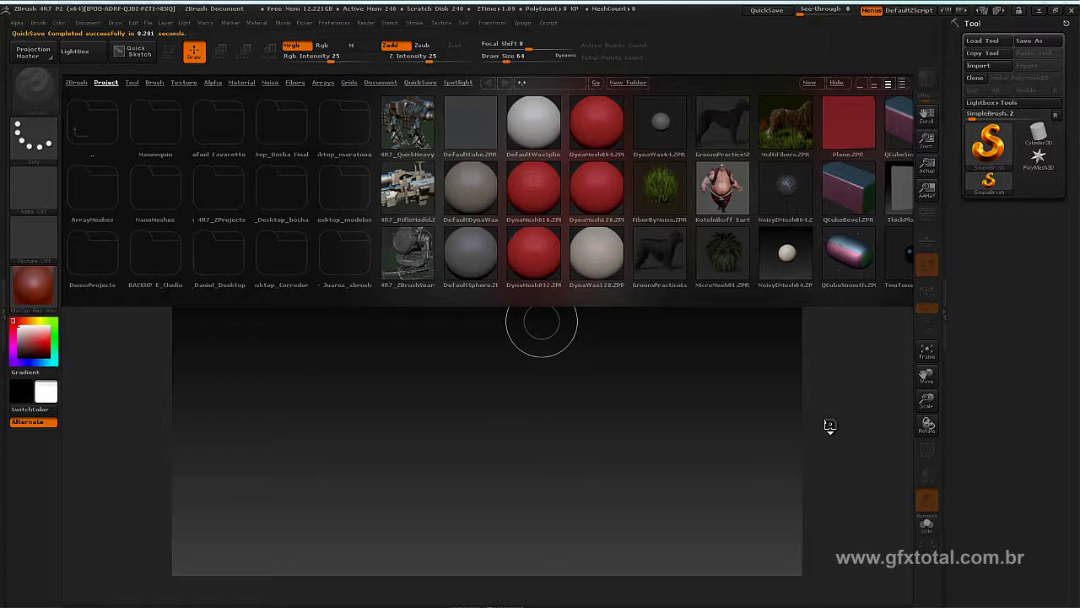
Load the Plane.ZPR project from the Lightbox Project browser
{"action": "left_click", "coordinate": [78, 54]}
{"action": "left_click", "coordinate": [78, 53]}
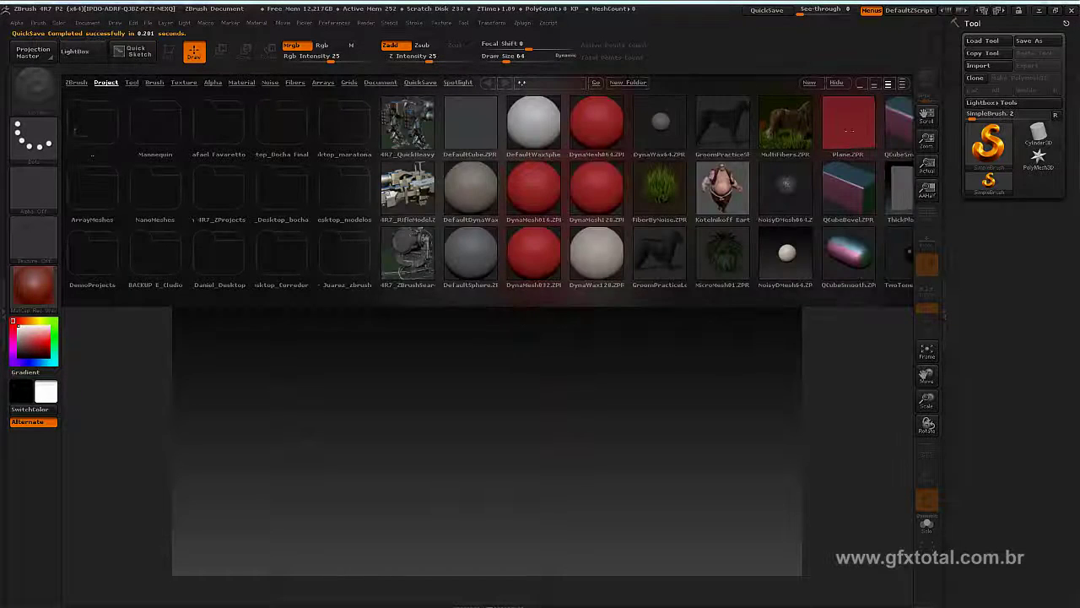
{"action": "double_click", "coordinate": [849, 128]}
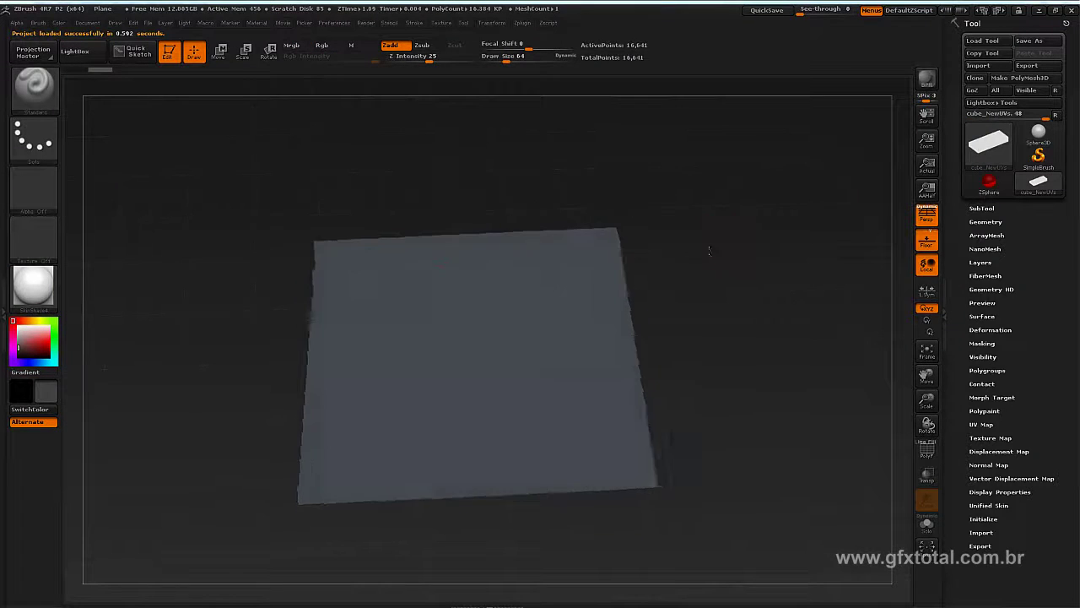
{"action": "left_click_drag", "start_coordinate": [709, 250], "coordinate": [880, 301]}
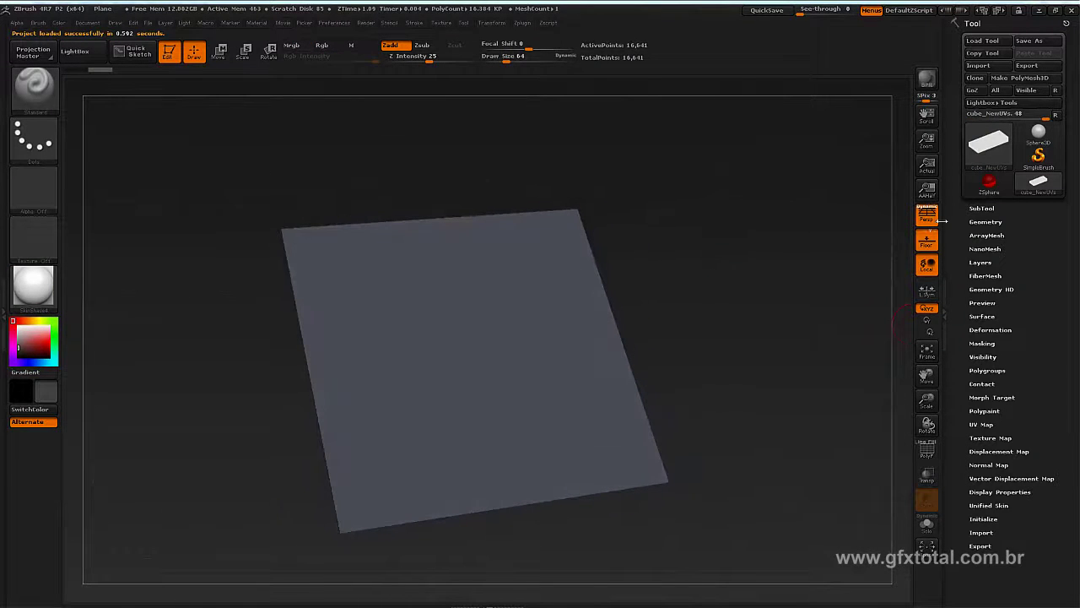
Hide the Floor grid and turn on the PolyF wireframe for the plane
{"action": "left_click", "coordinate": [927, 241]}
{"action": "mouse_move", "coordinate": [735, 292]}
{"action": "left_mouse_down"}
{"action": "mouse_move", "coordinate": [754, 261]}
{"action": "mouse_move", "coordinate": [726, 299]}
{"action": "mouse_move", "coordinate": [411, 346]}
{"action": "left_mouse_up"}
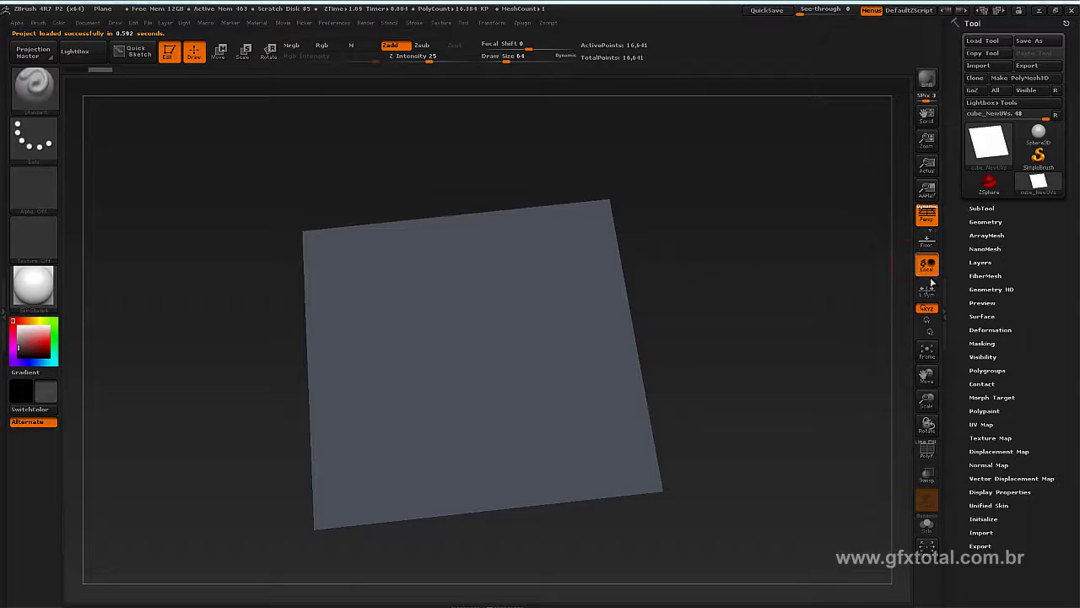
{"action": "left_click", "coordinate": [926, 452]}
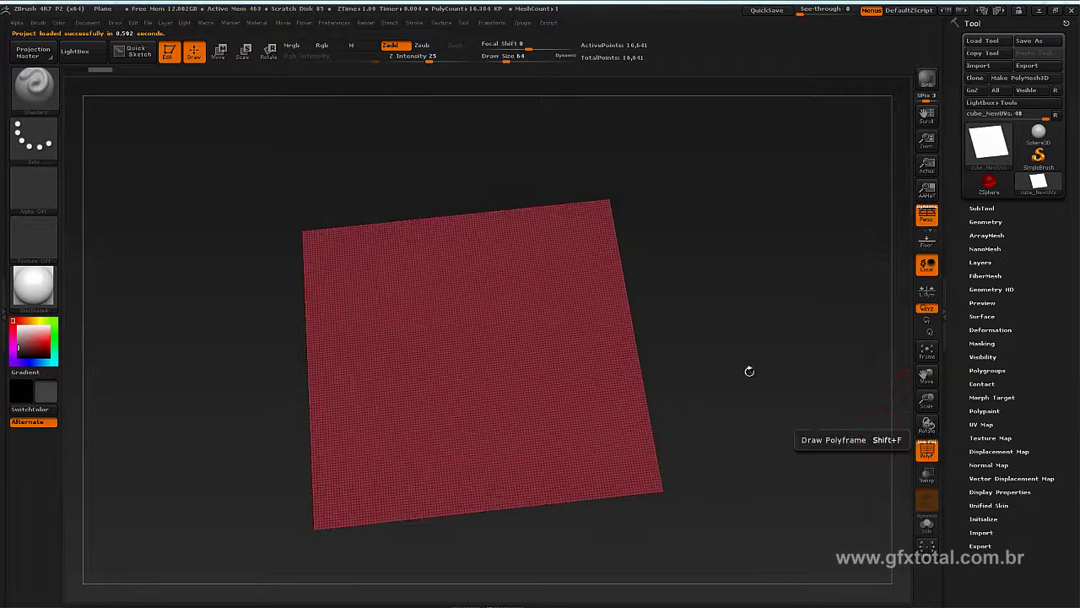
{"action": "mouse_move", "coordinate": [749, 371]}
{"action": "left_mouse_down"}
{"action": "mouse_move", "coordinate": [706, 349]}
{"action": "mouse_move", "coordinate": [718, 325]}
{"action": "mouse_move", "coordinate": [815, 279]}
{"action": "left_mouse_up"}
Divide the plane up to SDiv 4 (about 1.05 million points) and turn PolyF off
{"action": "left_click", "coordinate": [985, 221]}
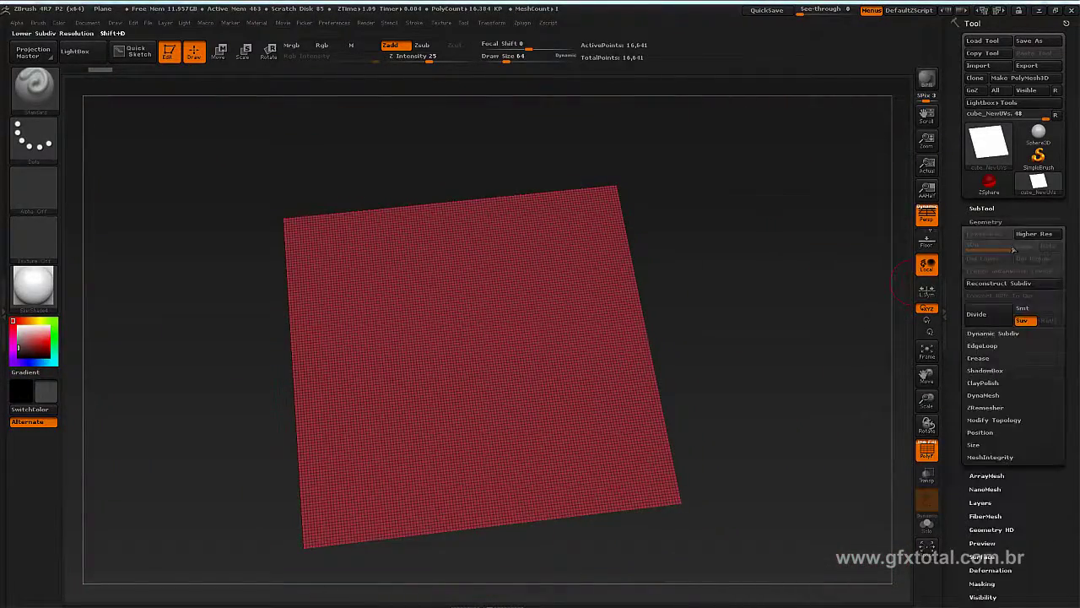
{"action": "left_click", "coordinate": [978, 314]}
{"action": "left_click", "coordinate": [979, 313]}
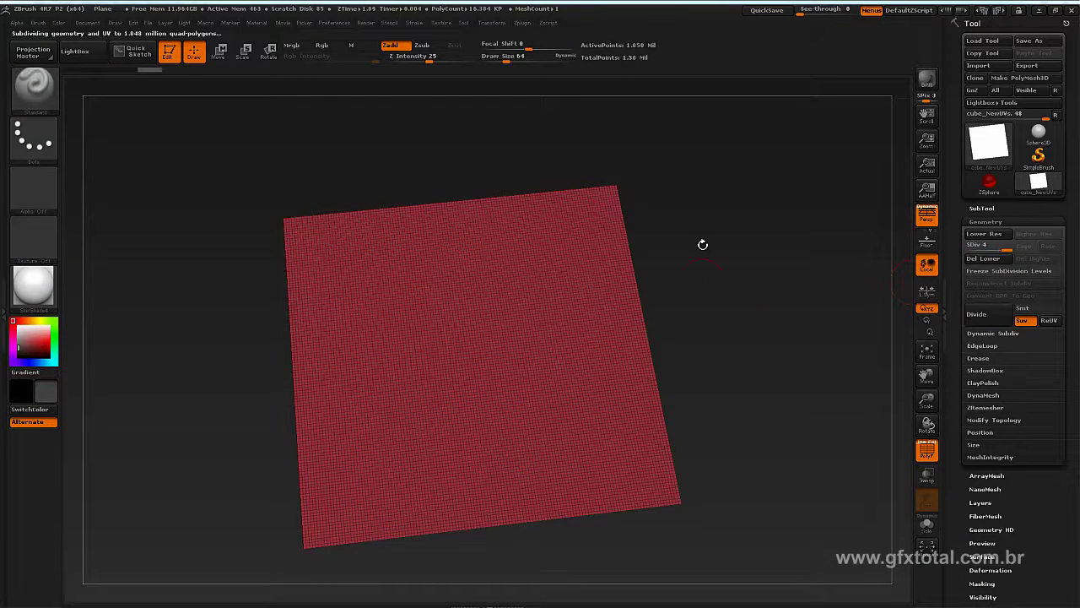
{"action": "left_click_drag", "start_coordinate": [802, 286], "coordinate": [850, 304]}
{"action": "left_click", "coordinate": [926, 451]}
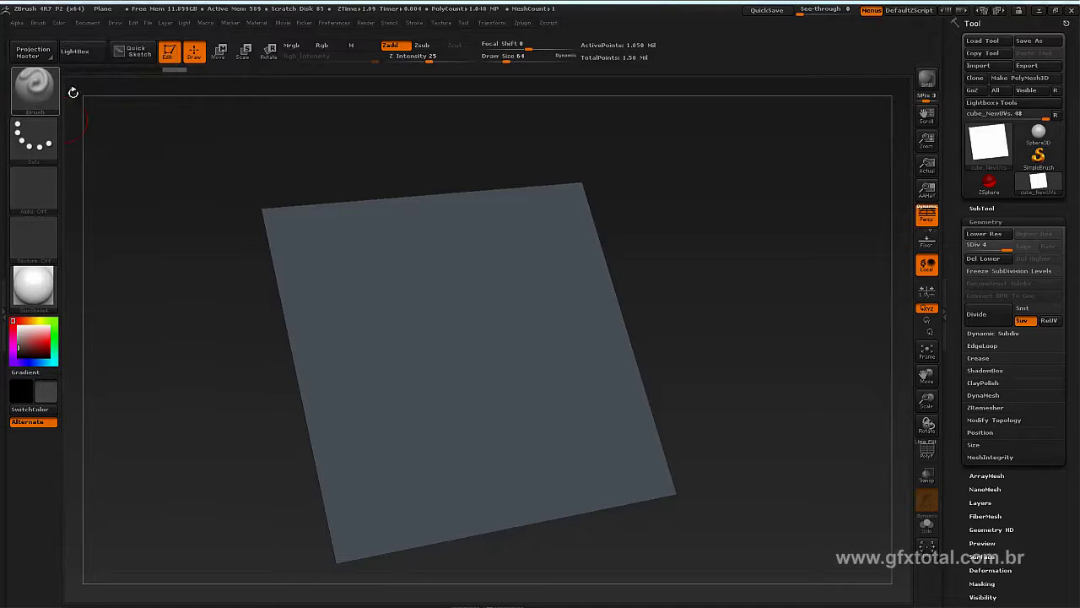
Pick a sculpting brush, carve an S-shaped groove in two passes, and add a stroke near the top
{"action": "left_click", "coordinate": [32, 91]}
{"action": "left_click", "coordinate": [32, 91]}
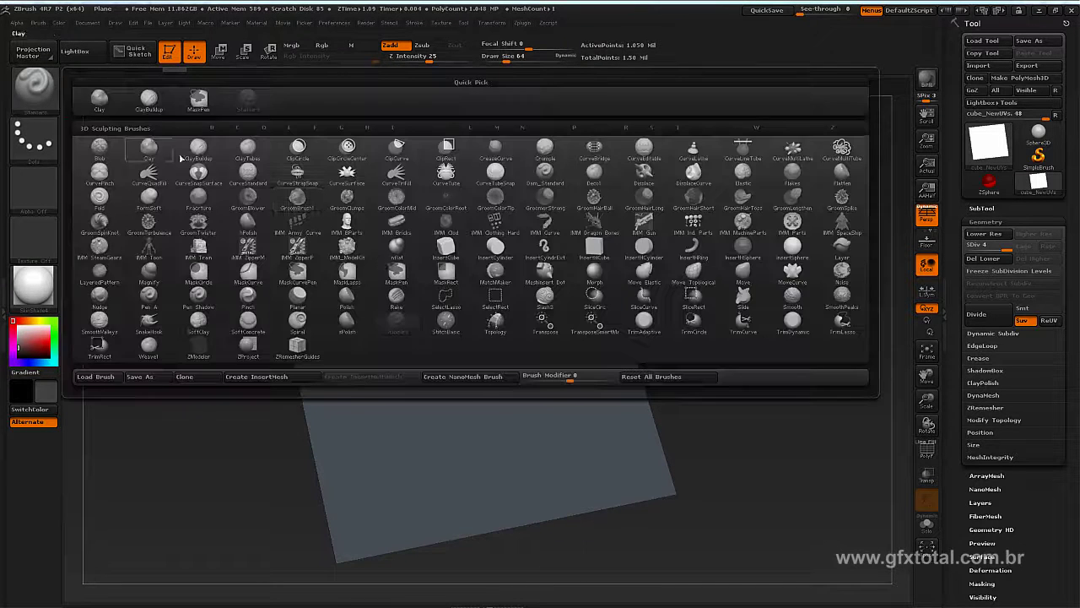
{"action": "left_click_drag", "start_coordinate": [309, 264], "coordinate": [363, 490]}
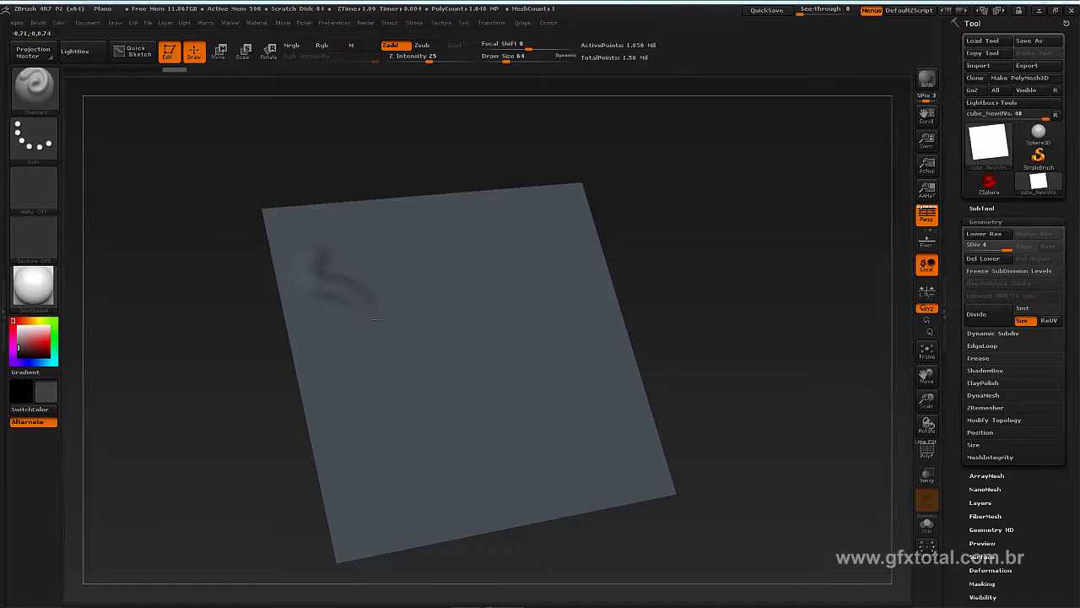
{"action": "mouse_move", "coordinate": [215, 461]}
{"action": "left_mouse_down"}
{"action": "mouse_move", "coordinate": [193, 470]}
{"action": "mouse_move", "coordinate": [207, 460]}
{"action": "left_mouse_up"}
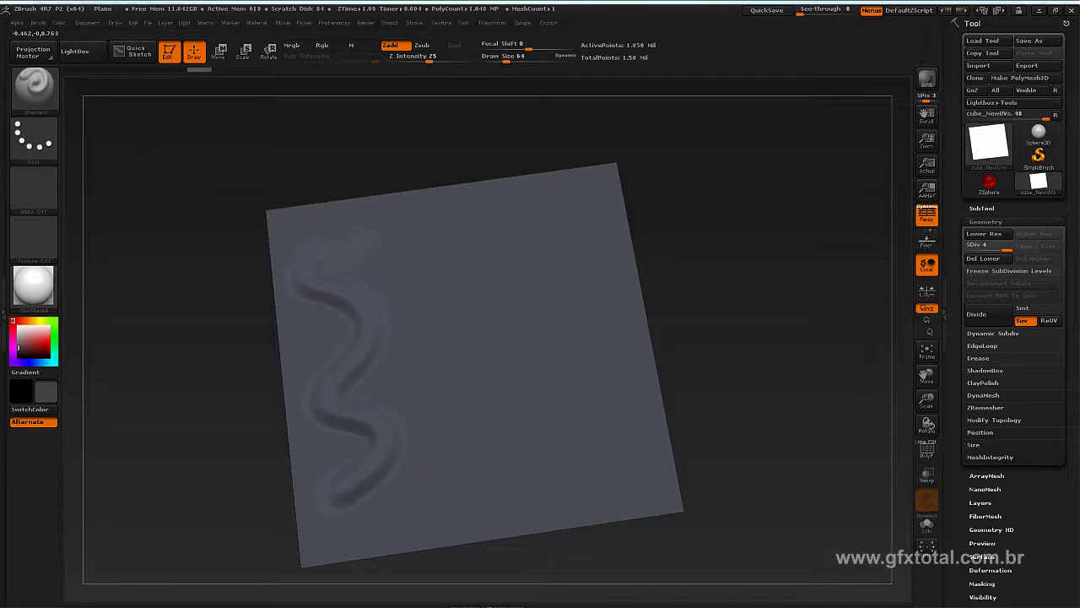
{"action": "mouse_move", "coordinate": [363, 253]}
{"action": "left_mouse_down"}
{"action": "mouse_move", "coordinate": [371, 371]}
{"action": "mouse_move", "coordinate": [396, 447]}
{"action": "mouse_move", "coordinate": [376, 485]}
{"action": "left_mouse_up"}
{"action": "left_click_drag", "start_coordinate": [696, 326], "coordinate": [707, 316]}
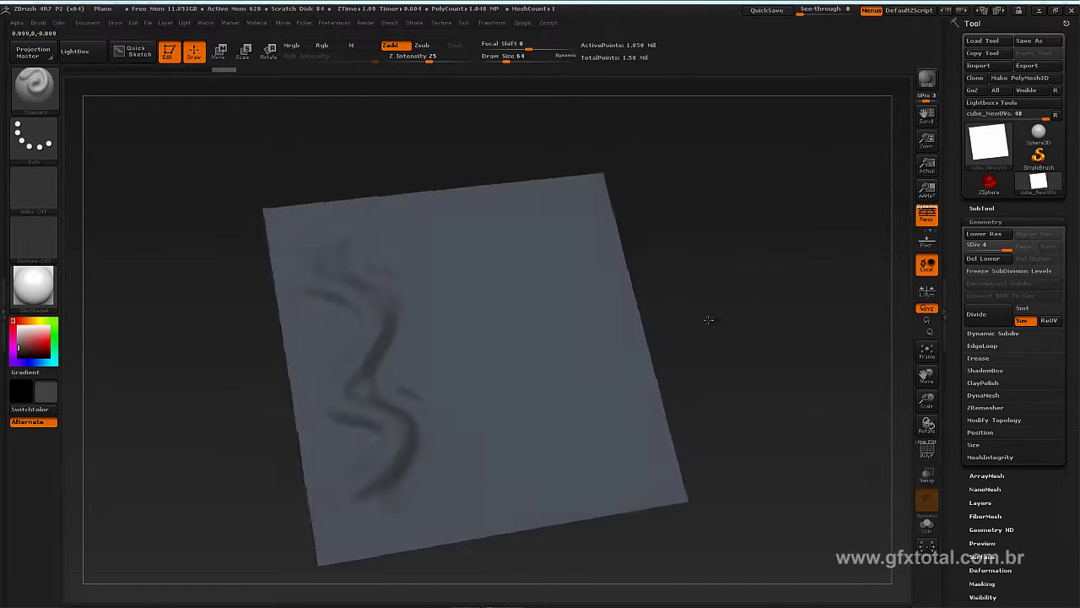
{"action": "left_click_drag", "start_coordinate": [393, 132], "coordinate": [397, 196]}
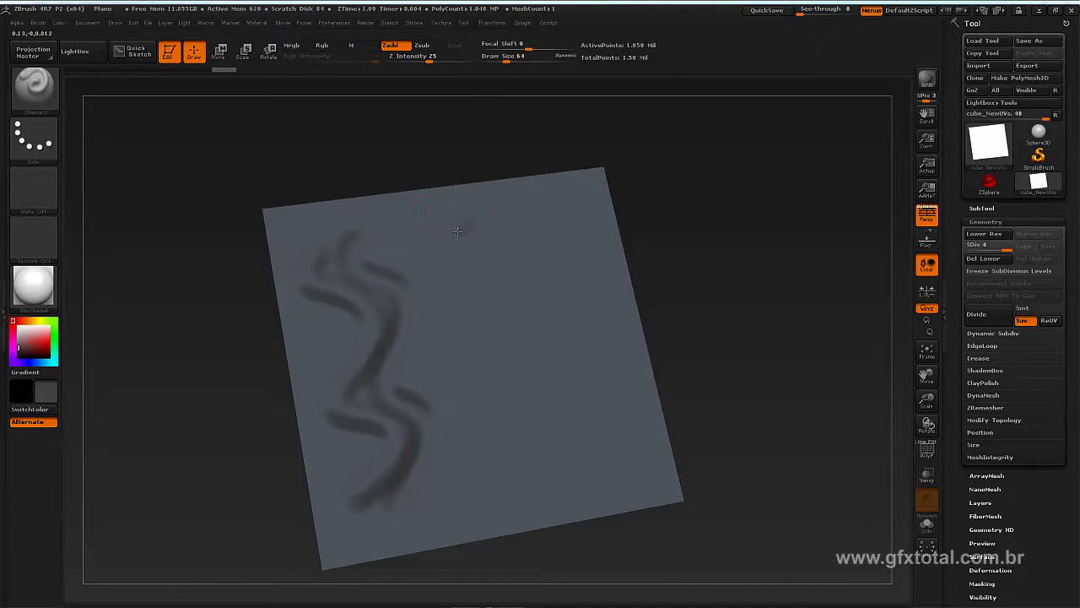
{"action": "left_click_drag", "start_coordinate": [483, 243], "coordinate": [492, 261]}
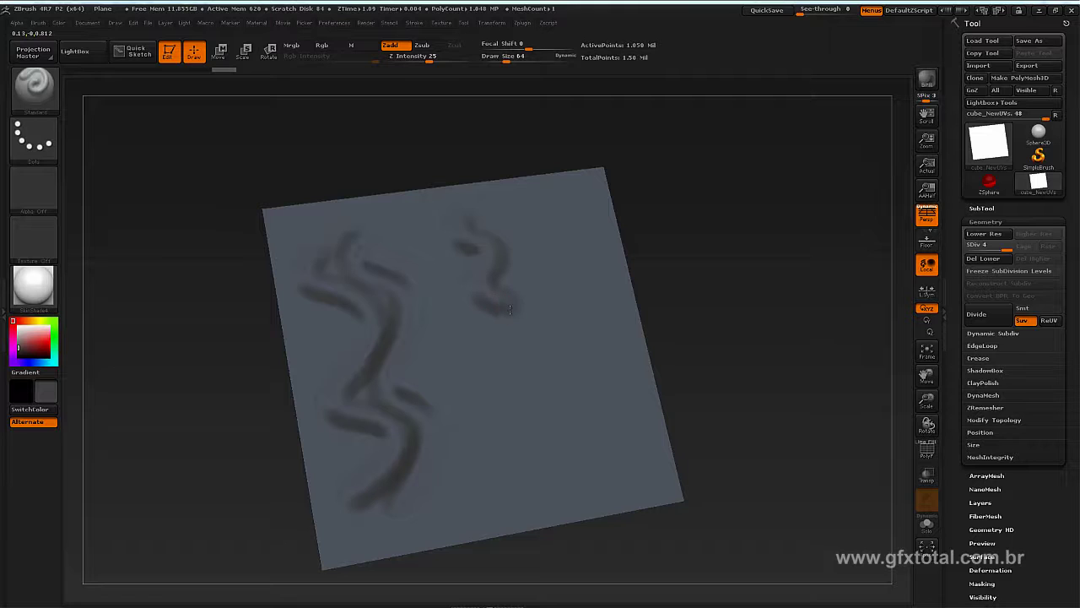
{"action": "left_click_drag", "start_coordinate": [509, 313], "coordinate": [518, 313]}
Undo the top stroke, raise LazyRadius under Stroke > Lazy Mouse, and undo a test stroke
{"action": "key", "text": "ctrl+z"}
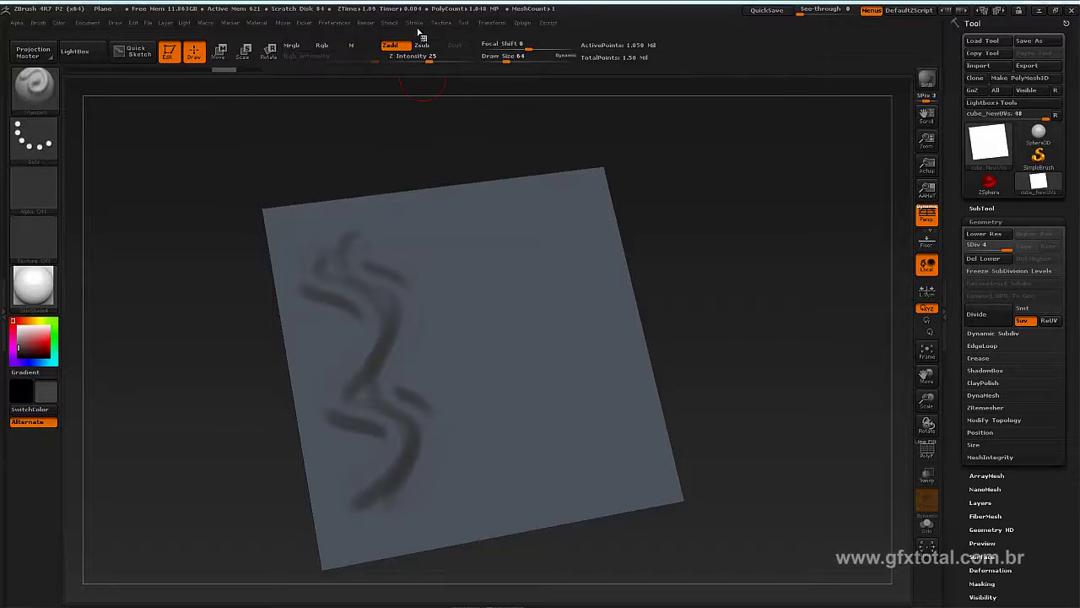
{"action": "left_click", "coordinate": [414, 23]}
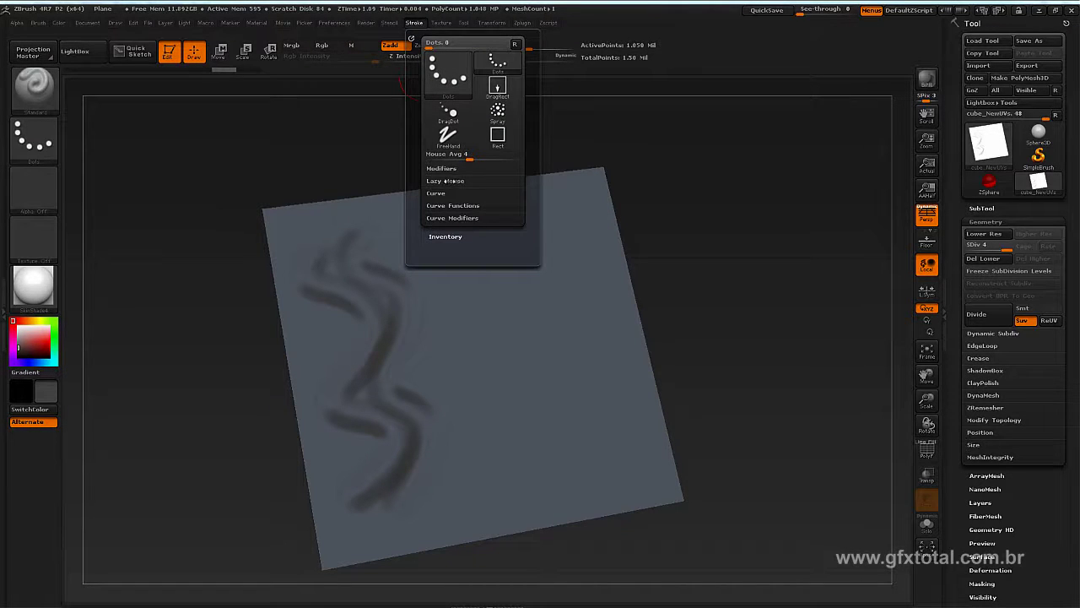
{"action": "left_click", "coordinate": [449, 180]}
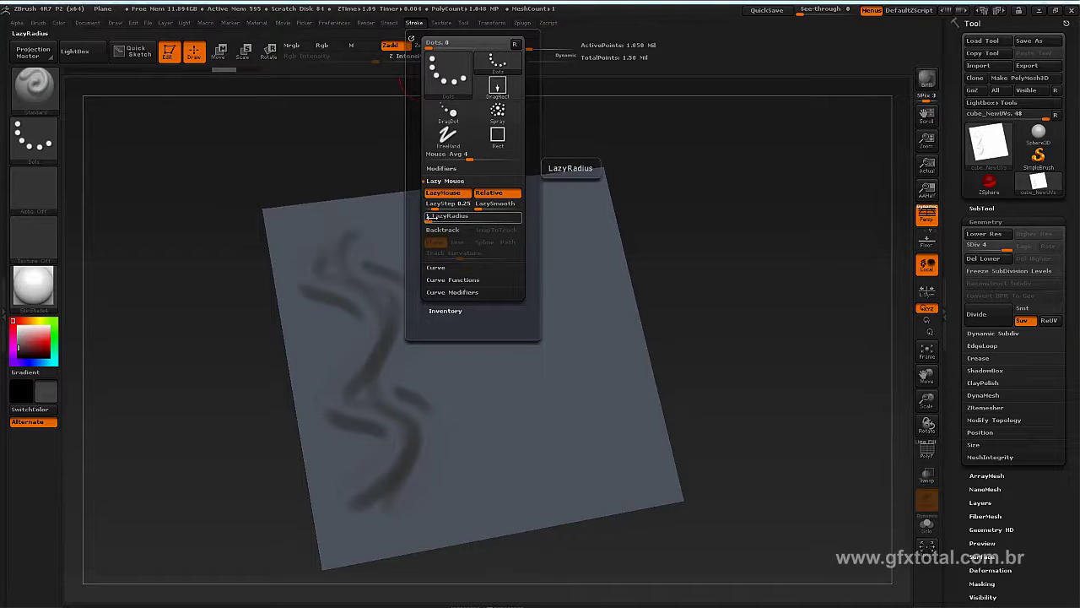
{"action": "left_click_drag", "start_coordinate": [428, 216], "coordinate": [433, 218]}
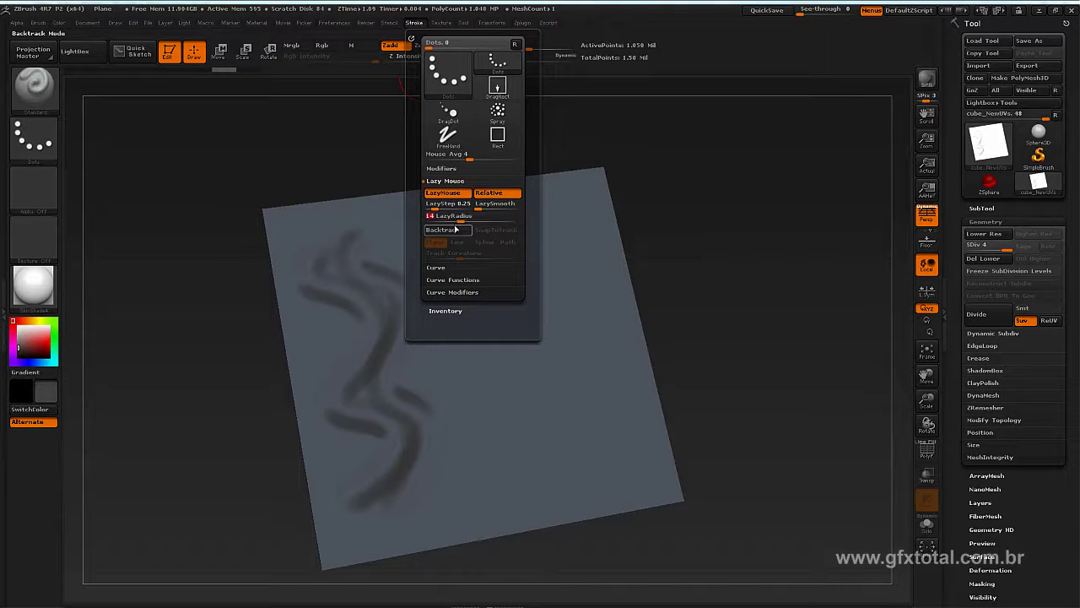
{"action": "left_click_drag", "start_coordinate": [434, 232], "coordinate": [430, 239]}
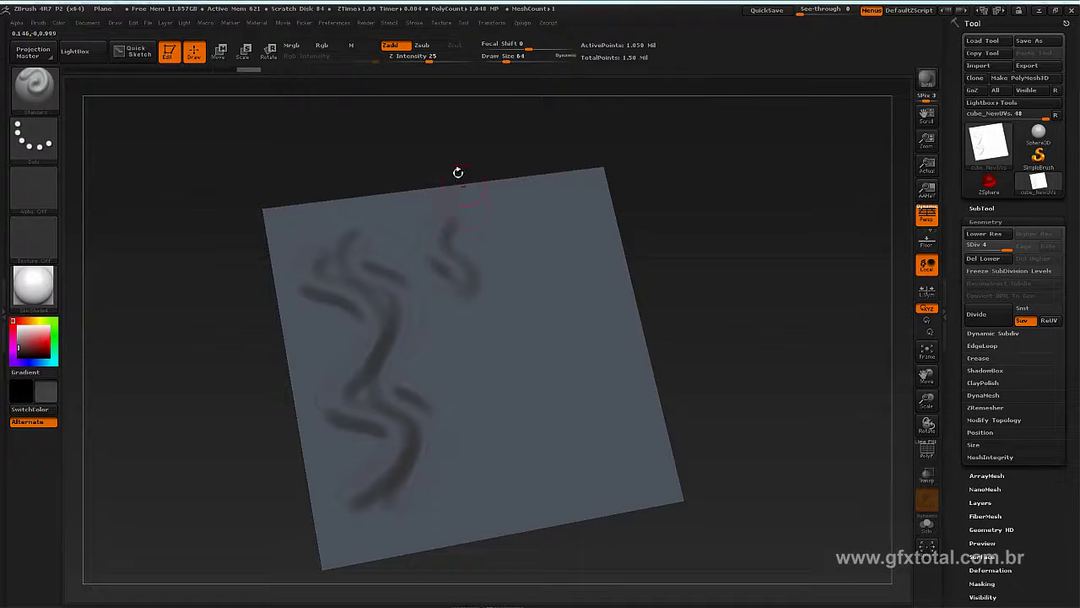
{"action": "key", "text": "ctrl+z"}
Fine-tune LazyRadius, draw smoothed test strokes across the plane, then undo them
{"action": "left_click", "coordinate": [413, 23]}
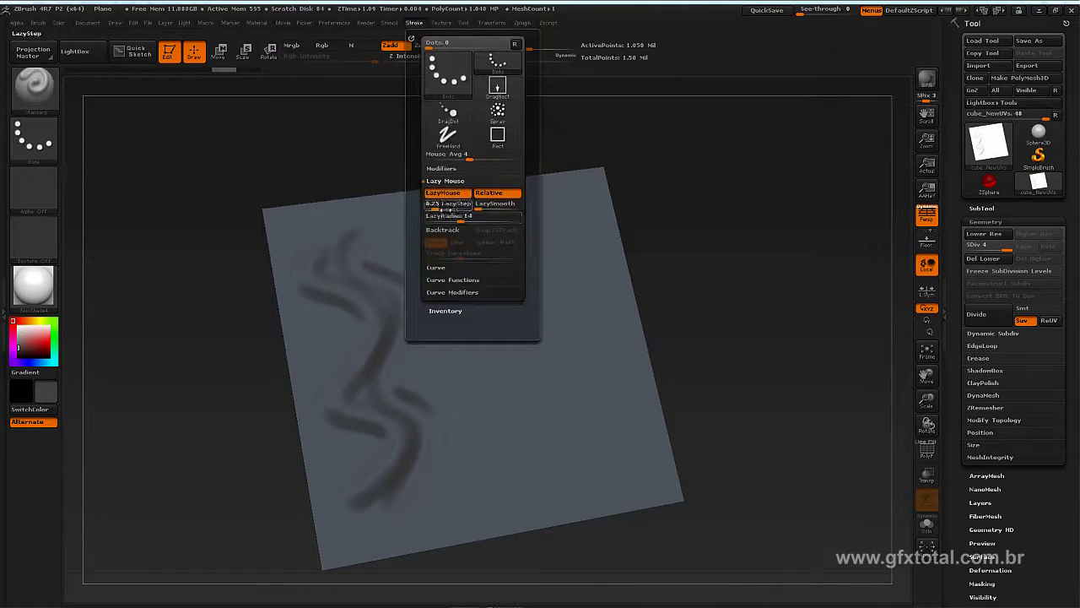
{"action": "left_click_drag", "start_coordinate": [507, 219], "coordinate": [501, 219]}
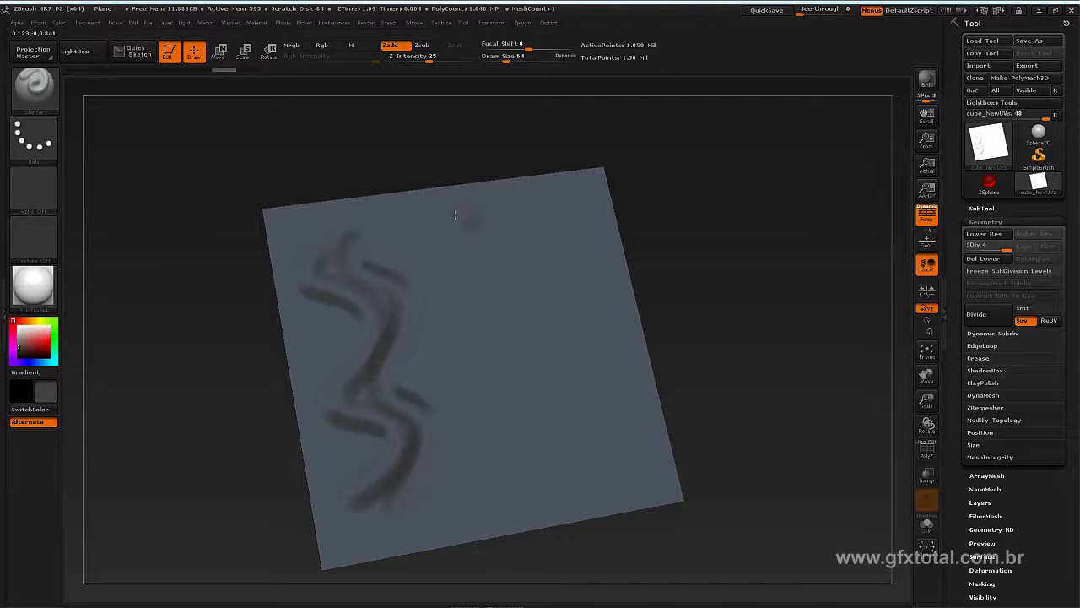
{"action": "mouse_move", "coordinate": [449, 243]}
{"action": "left_mouse_down"}
{"action": "mouse_move", "coordinate": [421, 298]}
{"action": "mouse_move", "coordinate": [526, 304]}
{"action": "mouse_move", "coordinate": [425, 397]}
{"action": "left_mouse_up"}
{"action": "mouse_move", "coordinate": [479, 378]}
{"action": "left_mouse_down"}
{"action": "mouse_move", "coordinate": [545, 400]}
{"action": "mouse_move", "coordinate": [486, 434]}
{"action": "mouse_move", "coordinate": [465, 482]}
{"action": "mouse_move", "coordinate": [536, 480]}
{"action": "left_mouse_up"}
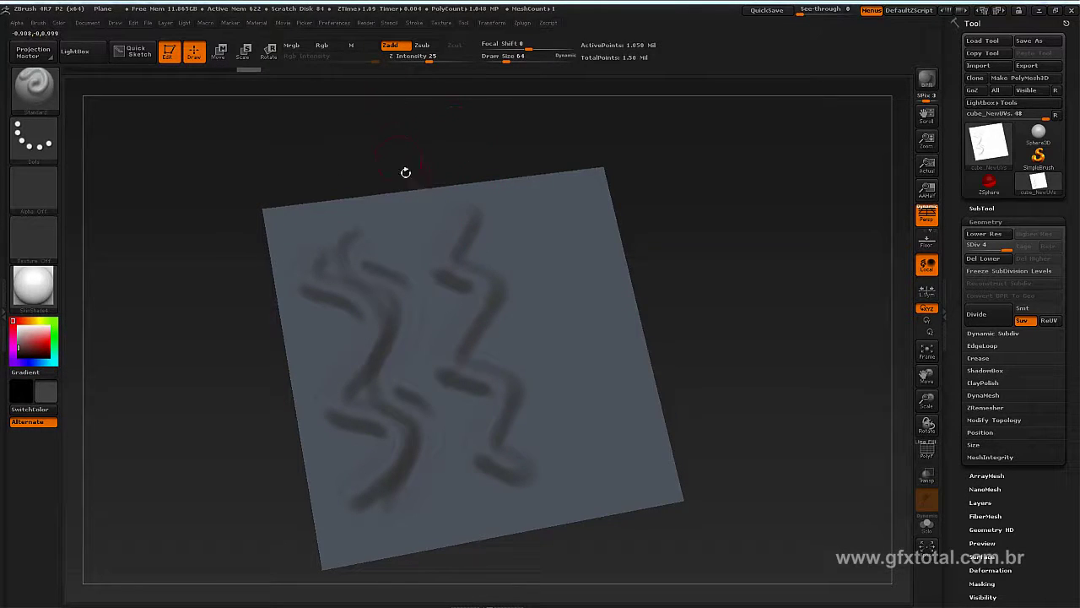
{"action": "key", "text": "ctrl+z"}
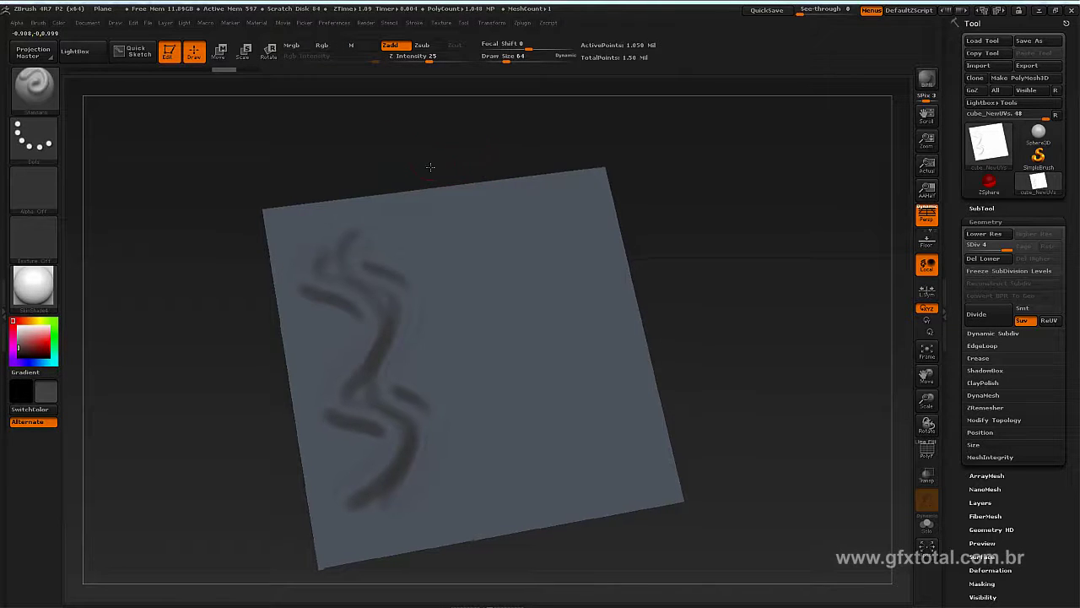
Switch to the Dam_Standard brush and carve a zigzag groove into the plane
{"action": "left_click", "coordinate": [60, 96]}
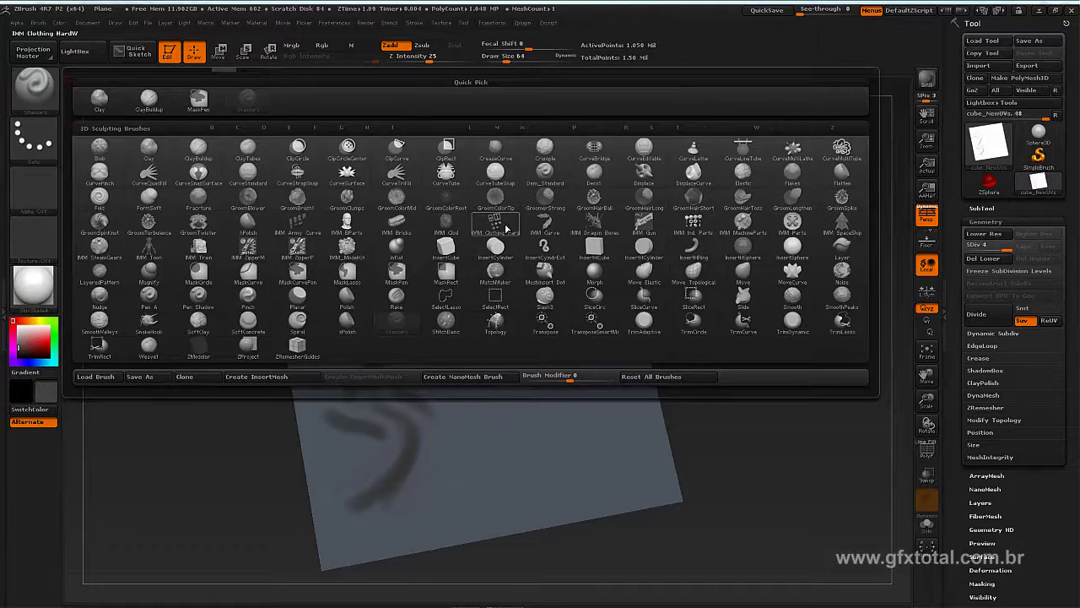
{"action": "mouse_move", "coordinate": [495, 224]}
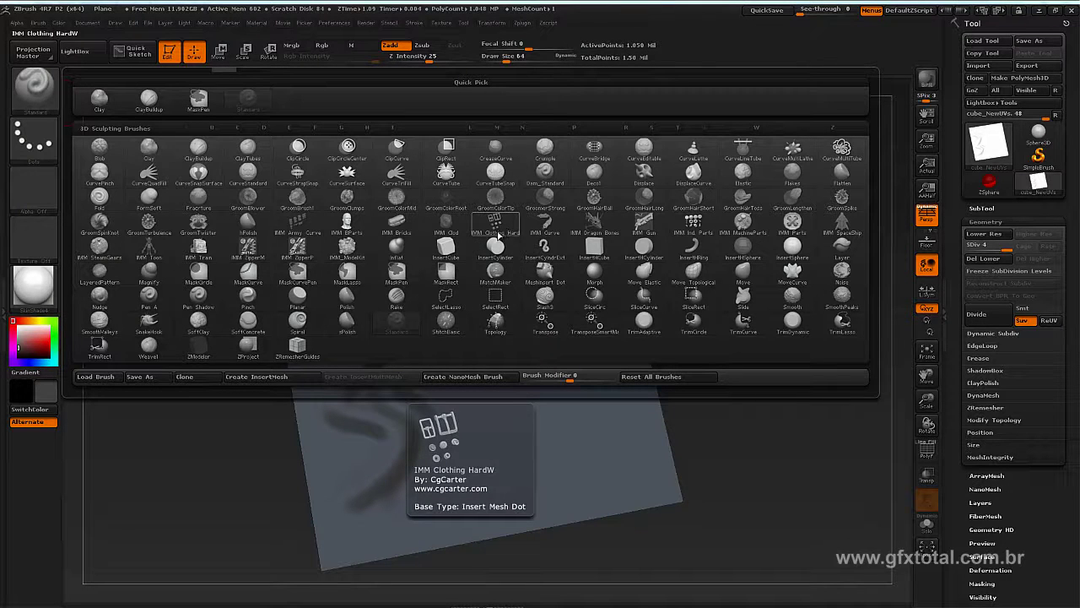
{"action": "key", "text": "d"}
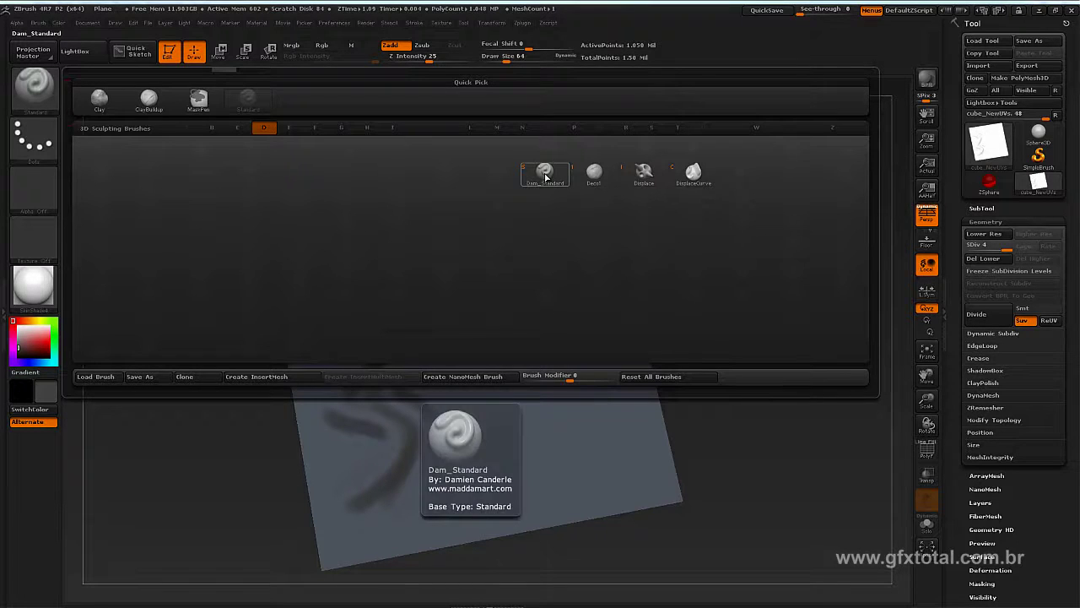
{"action": "left_click", "coordinate": [544, 173]}
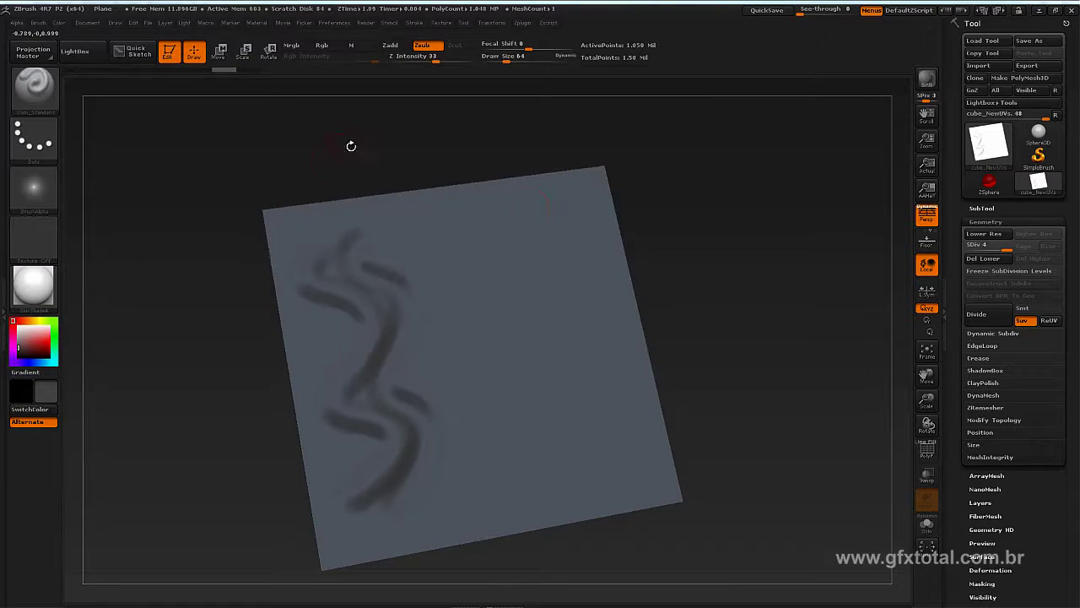
{"action": "mouse_move", "coordinate": [349, 144]}
{"action": "left_mouse_down"}
{"action": "mouse_move", "coordinate": [357, 137]}
{"action": "mouse_move", "coordinate": [241, 212]}
{"action": "mouse_move", "coordinate": [308, 171]}
{"action": "left_mouse_up"}
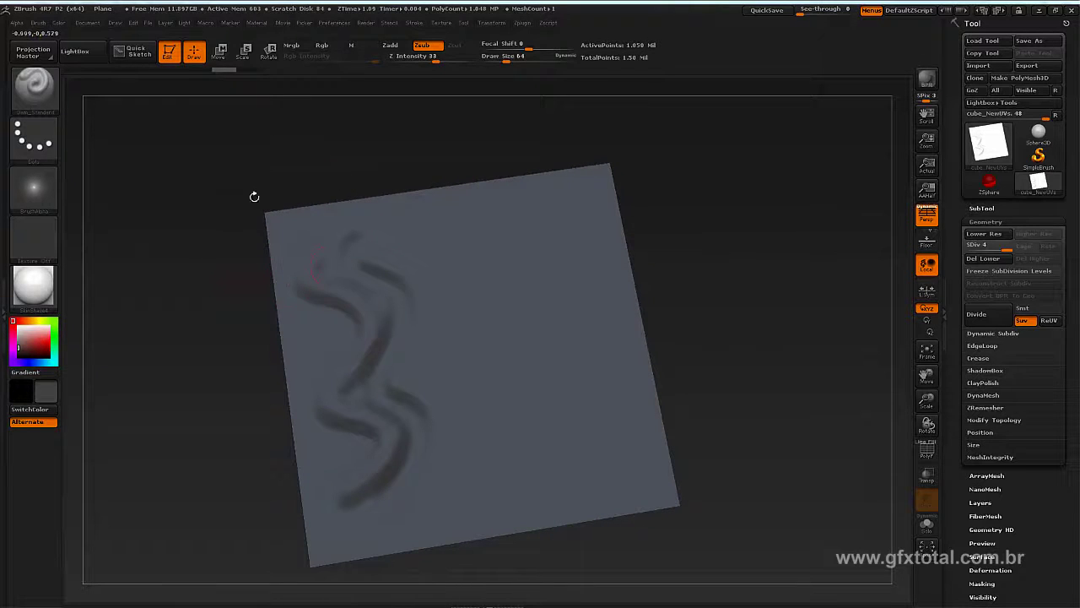
{"action": "mouse_move", "coordinate": [465, 214]}
{"action": "left_mouse_down"}
{"action": "mouse_move", "coordinate": [507, 332]}
{"action": "mouse_move", "coordinate": [464, 396]}
{"action": "mouse_move", "coordinate": [529, 440]}
{"action": "left_mouse_up"}
{"action": "mouse_move", "coordinate": [682, 313]}
{"action": "left_mouse_down"}
{"action": "mouse_move", "coordinate": [730, 256]}
{"action": "mouse_move", "coordinate": [728, 237]}
{"action": "mouse_move", "coordinate": [535, 147]}
{"action": "left_mouse_up"}
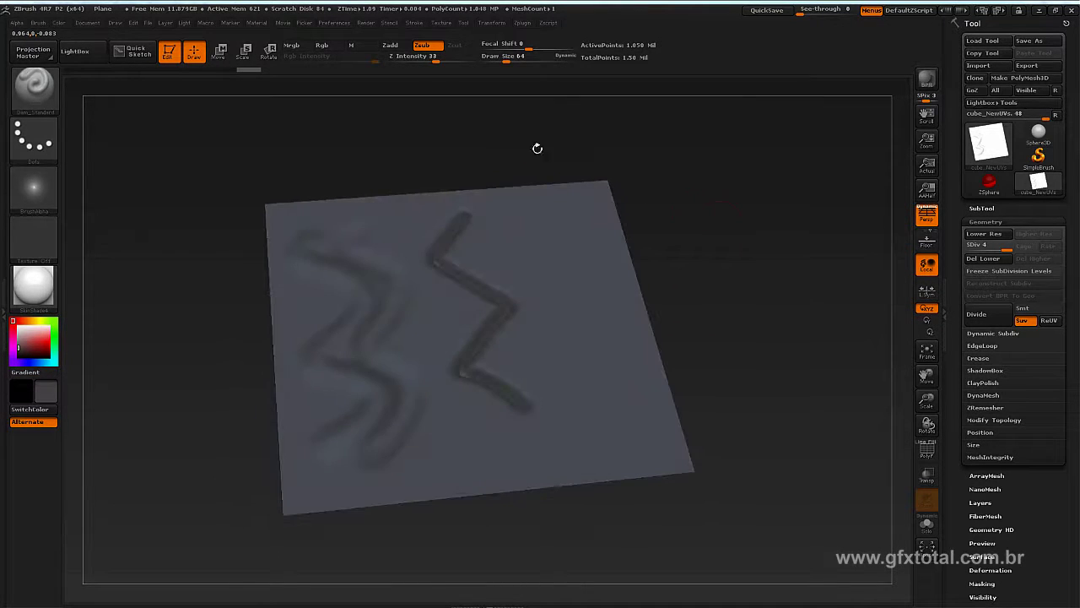
{"action": "left_click", "coordinate": [422, 48]}
Switch to Zadd and draw a raised zigzag ridge beside the groove
{"action": "left_click_drag", "start_coordinate": [759, 278], "coordinate": [718, 231]}
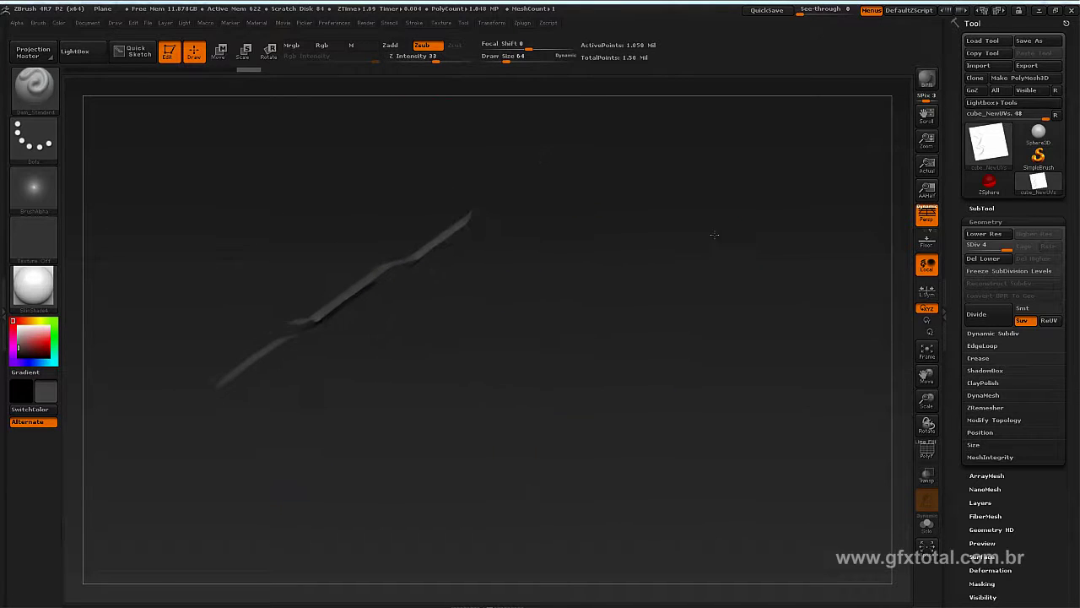
{"action": "left_click_drag", "start_coordinate": [620, 337], "coordinate": [620, 269]}
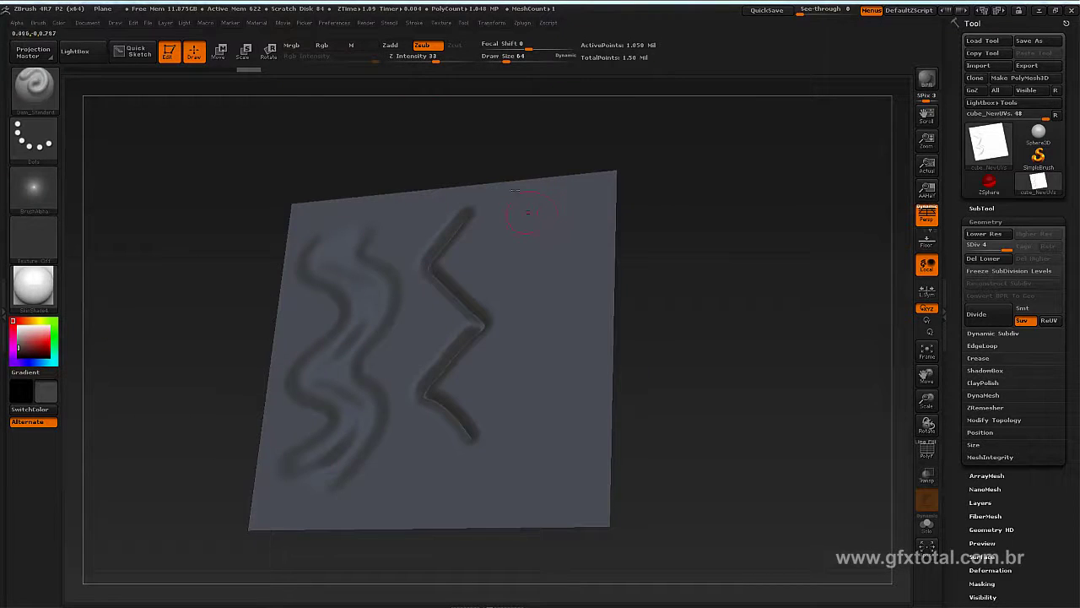
{"action": "left_click", "coordinate": [390, 45]}
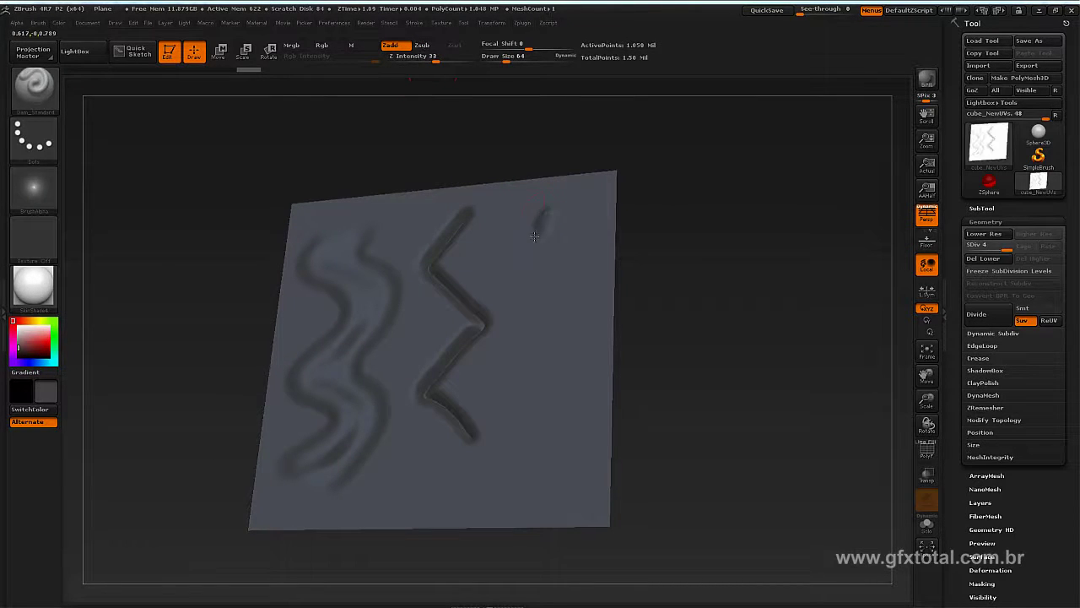
{"action": "mouse_move", "coordinate": [534, 236]}
{"action": "left_mouse_down"}
{"action": "mouse_move", "coordinate": [495, 299]}
{"action": "mouse_move", "coordinate": [561, 355]}
{"action": "mouse_move", "coordinate": [502, 397]}
{"action": "mouse_move", "coordinate": [548, 462]}
{"action": "left_mouse_up"}
{"action": "mouse_move", "coordinate": [667, 473]}
{"action": "left_mouse_down"}
{"action": "mouse_move", "coordinate": [728, 282]}
{"action": "mouse_move", "coordinate": [885, 445]}
{"action": "left_mouse_up"}
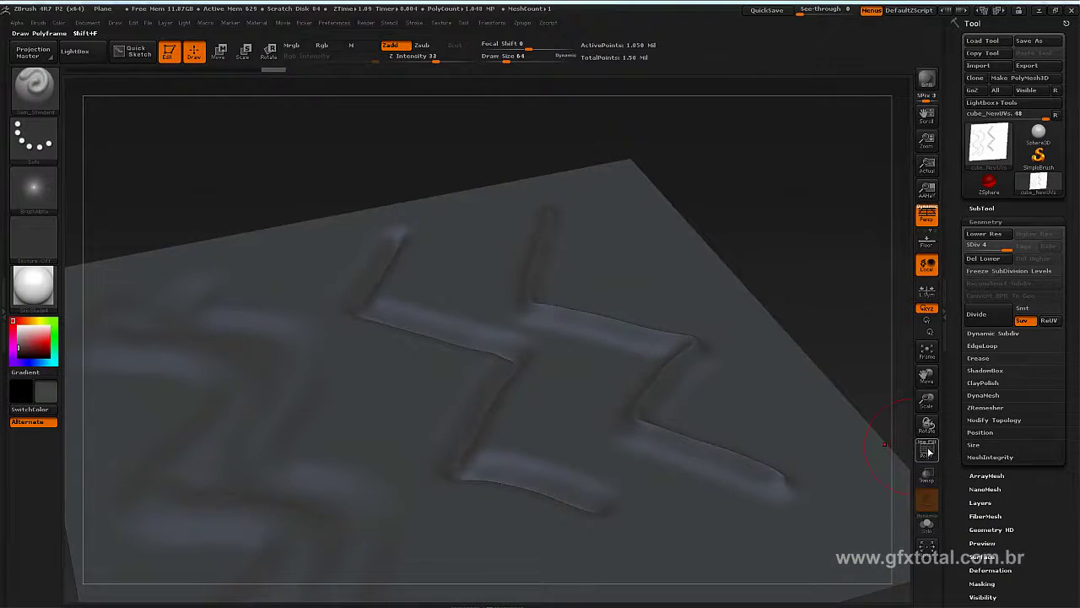
Turn on PolyF, select the Move brush, and enlarge Draw Size to 214
{"action": "left_click", "coordinate": [929, 453]}
{"action": "mouse_move", "coordinate": [827, 236]}
{"action": "left_mouse_down"}
{"action": "mouse_move", "coordinate": [813, 301]}
{"action": "mouse_move", "coordinate": [815, 258]}
{"action": "mouse_move", "coordinate": [287, 153]}
{"action": "left_mouse_up"}
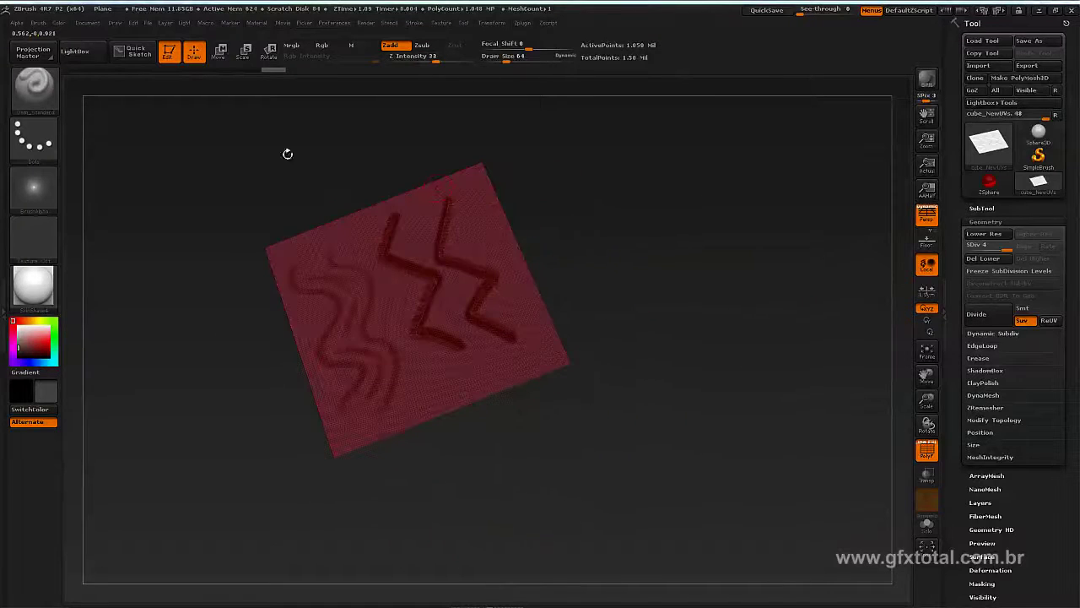
{"action": "left_click", "coordinate": [33, 84]}
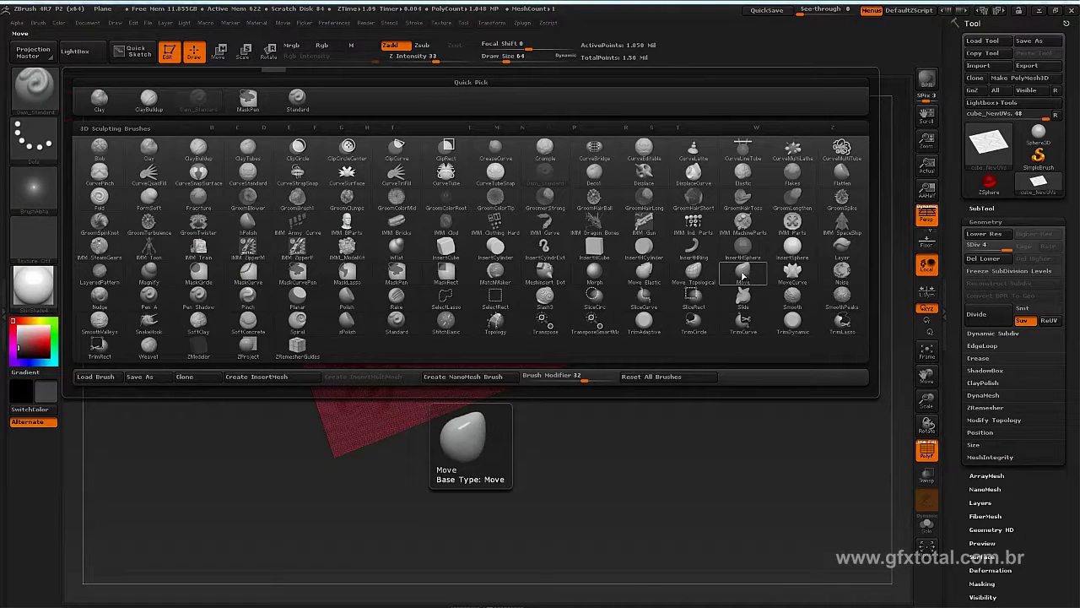
{"action": "key", "text": "m"}
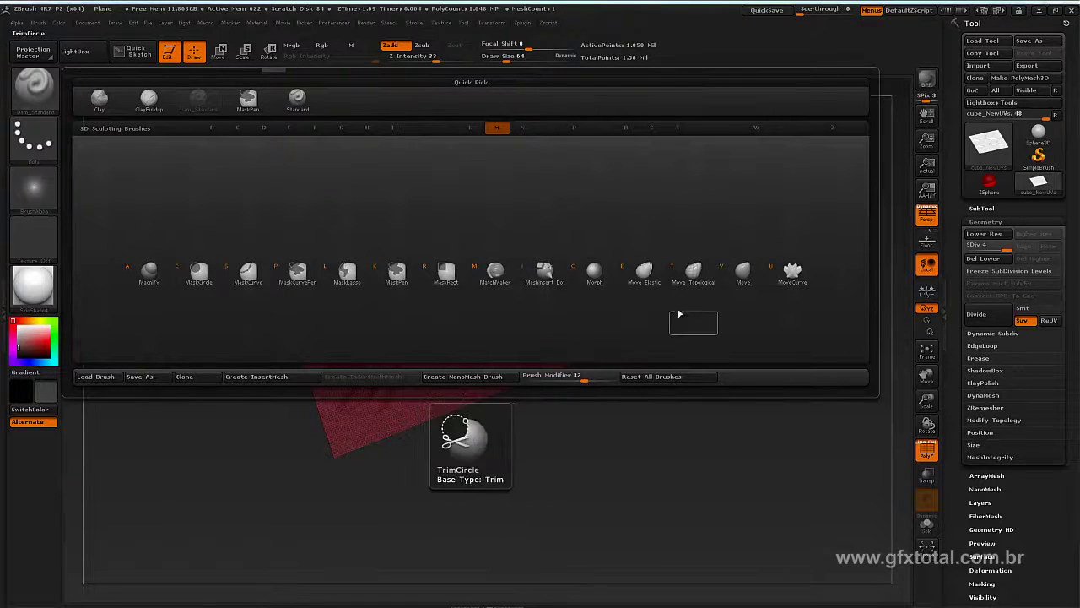
{"action": "left_click", "coordinate": [744, 274]}
{"action": "key", "text": "space"}
{"action": "left_click_drag", "start_coordinate": [558, 213], "coordinate": [609, 213]}
Pull the plane's top corner, lower-right, bottom and left edges outward into flaps
{"action": "left_click_drag", "start_coordinate": [492, 169], "coordinate": [576, 190]}
{"action": "left_click_drag", "start_coordinate": [497, 312], "coordinate": [595, 329]}
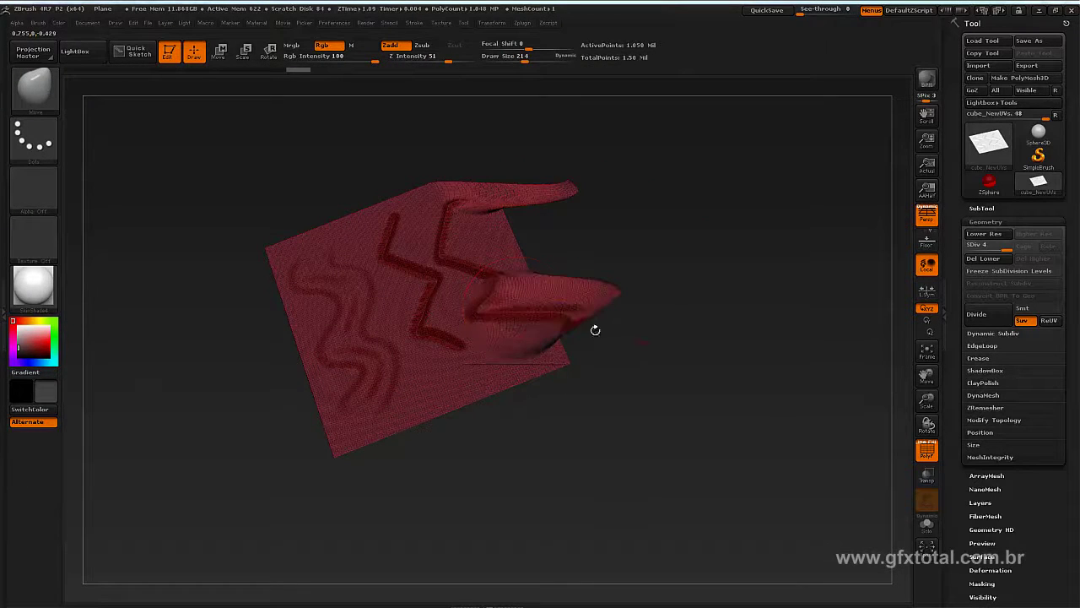
{"action": "mouse_move", "coordinate": [422, 418]}
{"action": "left_mouse_down"}
{"action": "mouse_move", "coordinate": [434, 472]}
{"action": "mouse_move", "coordinate": [405, 464]}
{"action": "left_mouse_up"}
{"action": "left_click_drag", "start_coordinate": [312, 355], "coordinate": [270, 392]}
{"action": "left_click_drag", "start_coordinate": [296, 270], "coordinate": [270, 249]}
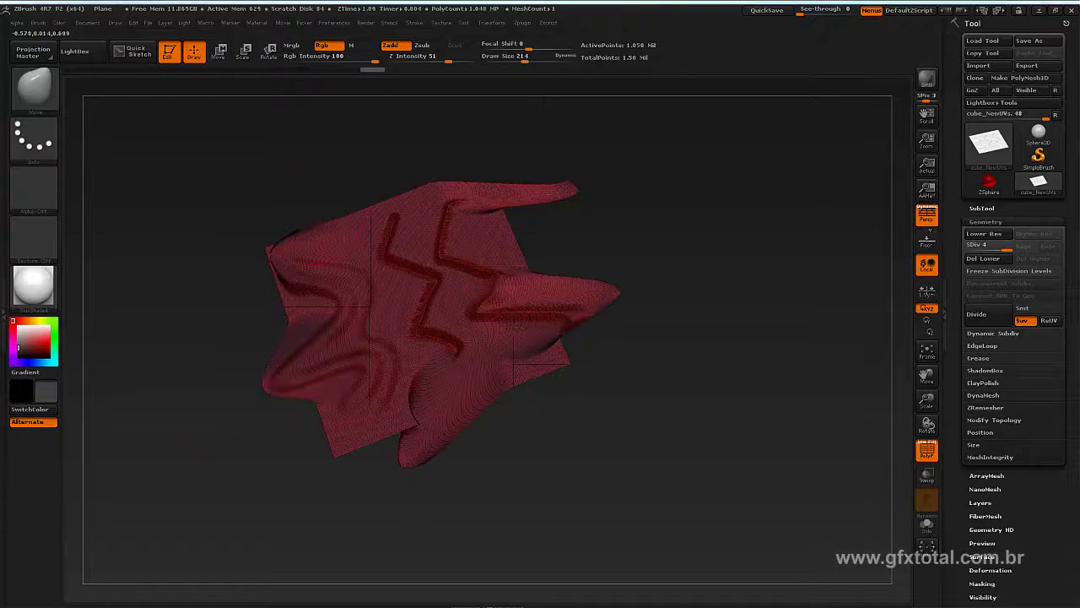
{"action": "mouse_move", "coordinate": [701, 248]}
{"action": "left_mouse_down"}
{"action": "mouse_move", "coordinate": [652, 273]}
{"action": "mouse_move", "coordinate": [769, 258]}
{"action": "left_mouse_up"}
{"action": "left_click_drag", "start_coordinate": [1025, 480], "coordinate": [1044, 382]}
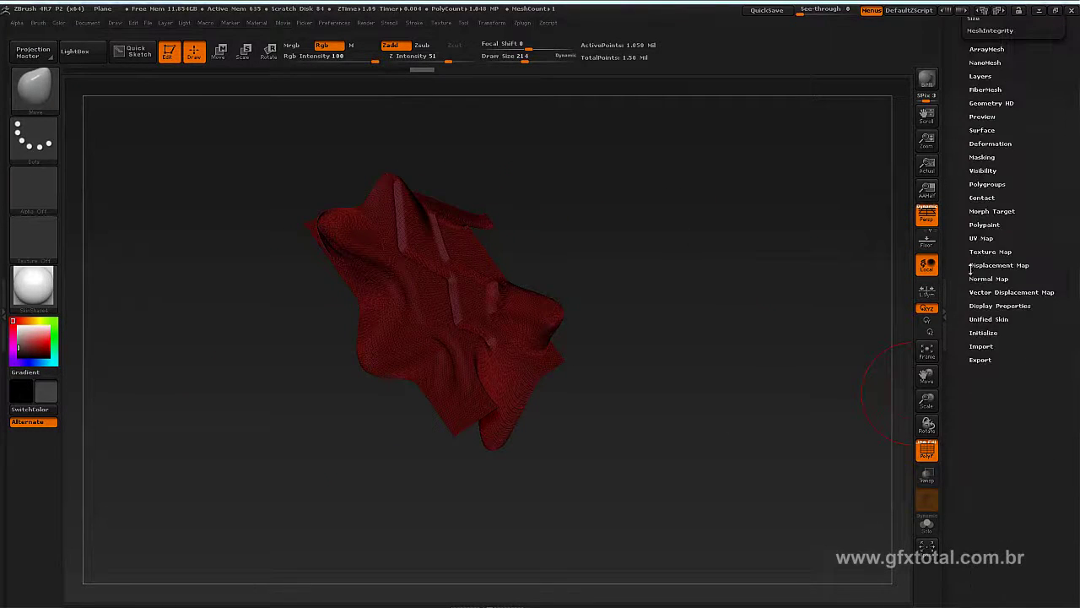
Turn on Double in Display Properties, hide PolyF, and orbit to inspect the folds
{"action": "left_click", "coordinate": [999, 305]}
{"action": "left_click", "coordinate": [981, 226]}
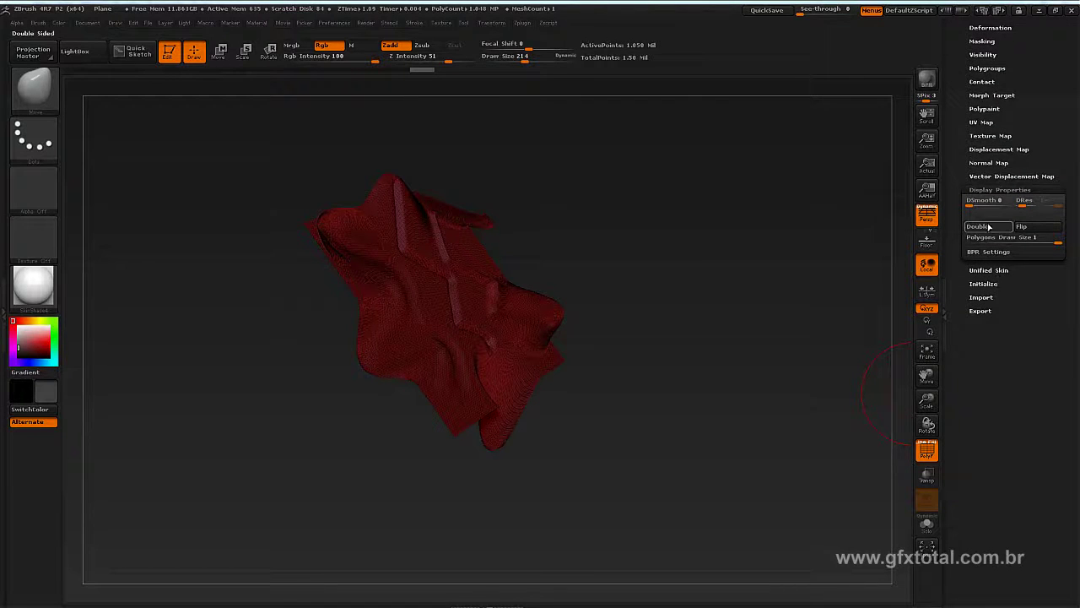
{"action": "mouse_move", "coordinate": [663, 293]}
{"action": "left_mouse_down"}
{"action": "mouse_move", "coordinate": [748, 256]}
{"action": "mouse_move", "coordinate": [735, 253]}
{"action": "mouse_move", "coordinate": [644, 323]}
{"action": "mouse_move", "coordinate": [793, 344]}
{"action": "left_mouse_up"}
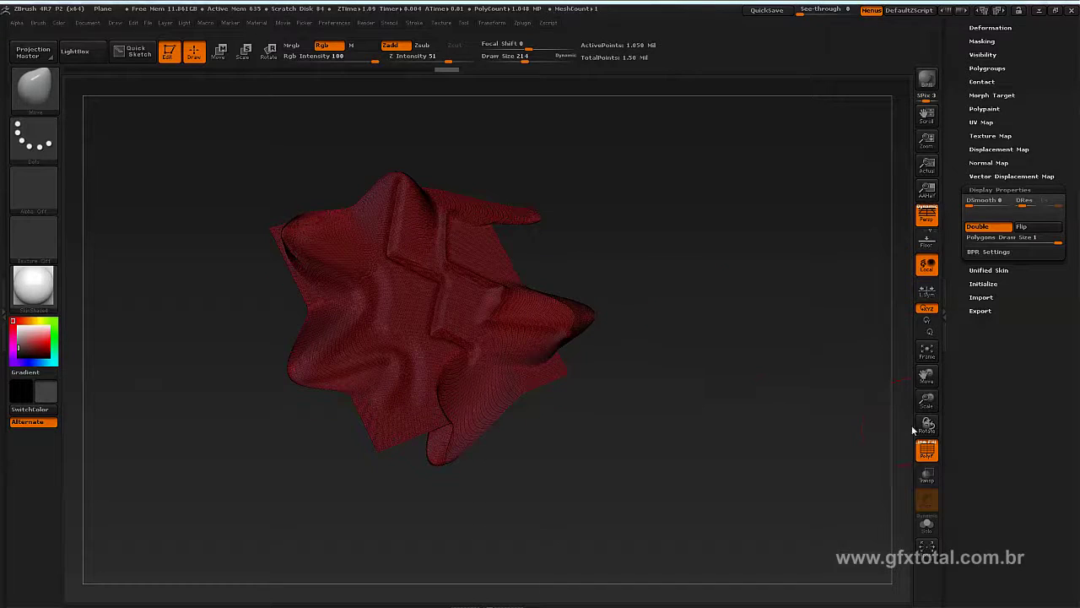
{"action": "left_click", "coordinate": [927, 451]}
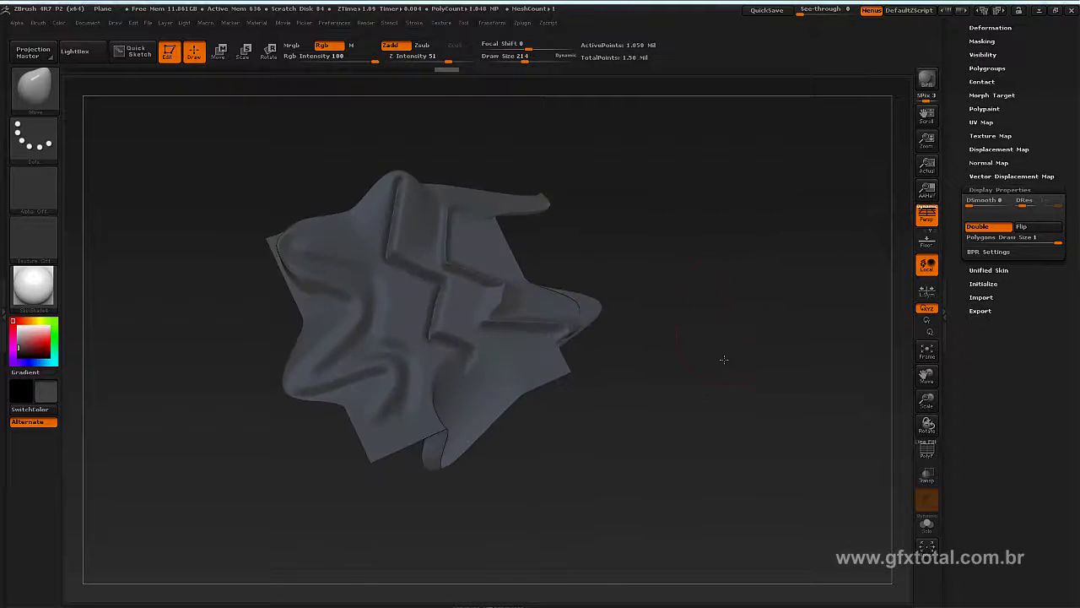
{"action": "mouse_move", "coordinate": [724, 359]}
{"action": "left_mouse_down"}
{"action": "mouse_move", "coordinate": [713, 321]}
{"action": "mouse_move", "coordinate": [670, 368]}
{"action": "left_mouse_up"}
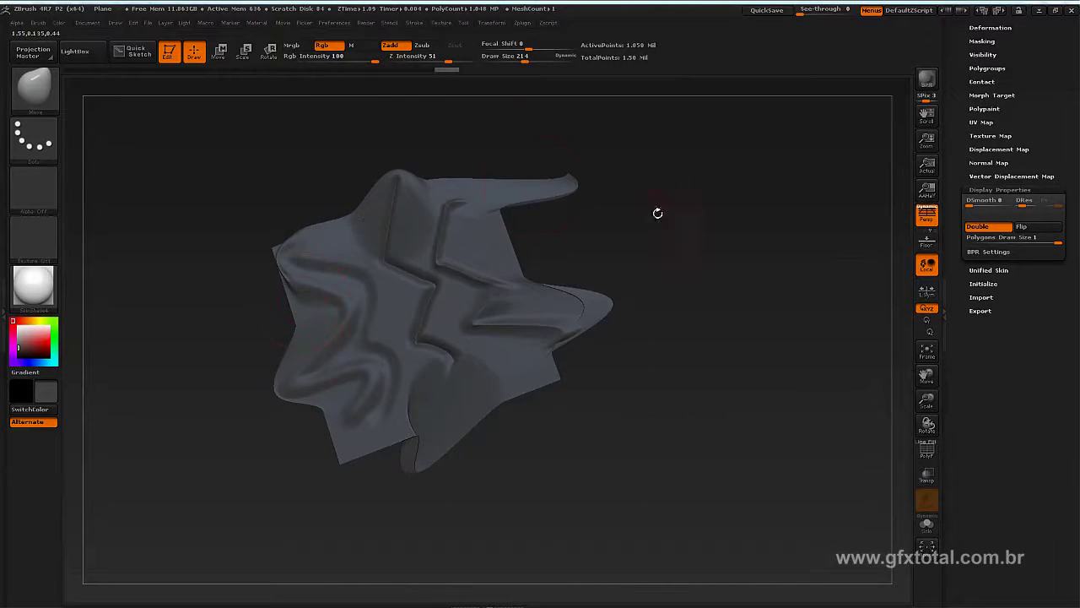
{"action": "mouse_move", "coordinate": [657, 212]}
{"action": "left_mouse_down"}
{"action": "mouse_move", "coordinate": [714, 228]}
{"action": "mouse_move", "coordinate": [706, 193]}
{"action": "mouse_move", "coordinate": [692, 198]}
{"action": "mouse_move", "coordinate": [686, 226]}
{"action": "left_mouse_up"}
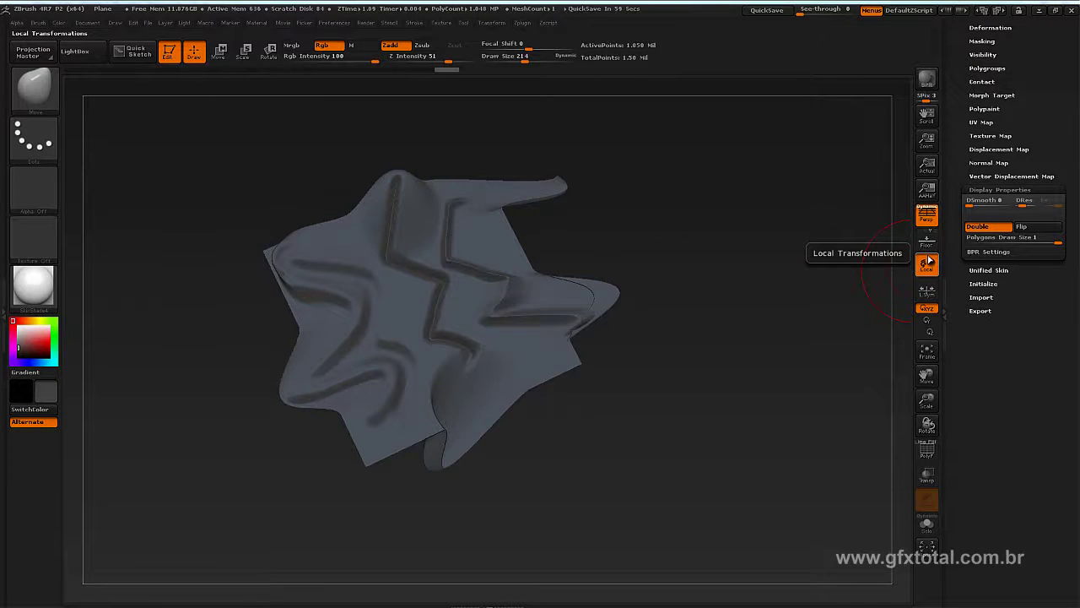
{"action": "left_click_drag", "start_coordinate": [714, 225], "coordinate": [718, 250]}
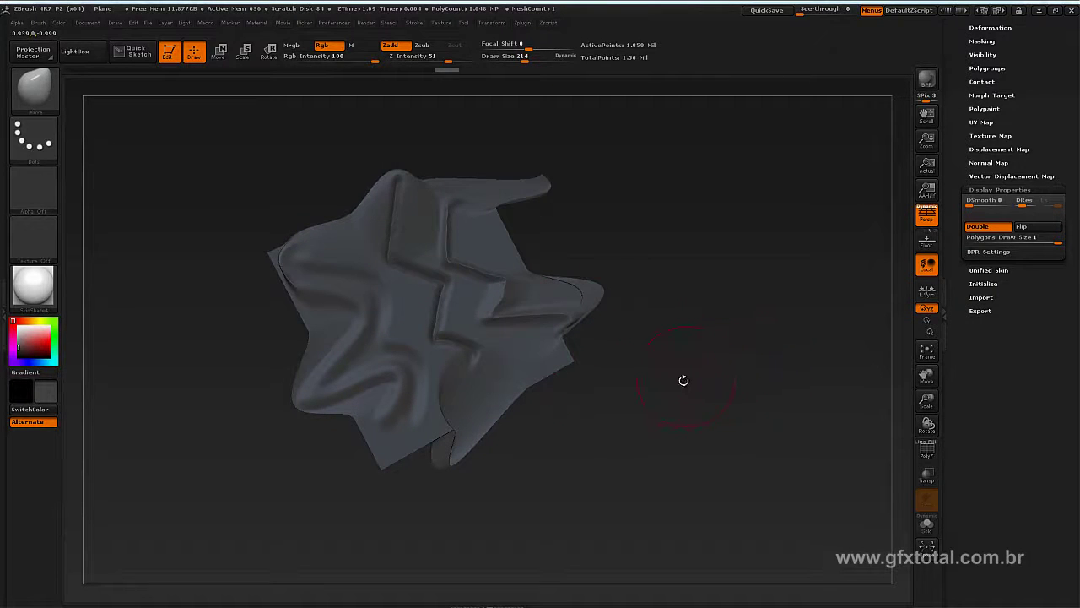
{"action": "left_click_drag", "start_coordinate": [728, 349], "coordinate": [545, 400]}
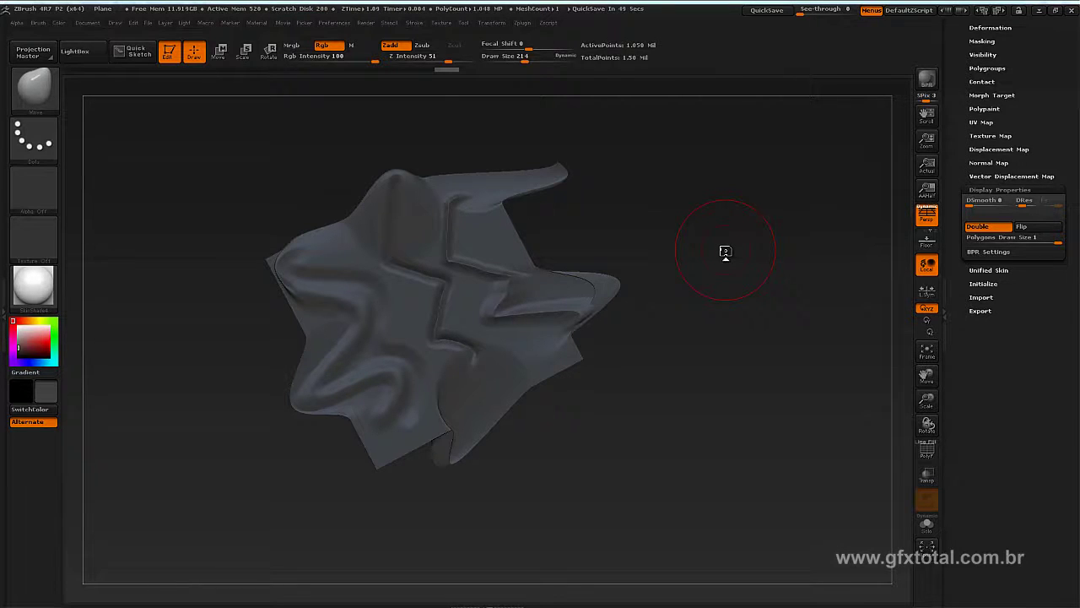
Exit Edit mode and clear the canvas with Ctrl+N
{"action": "key", "text": "ctrl+z"}
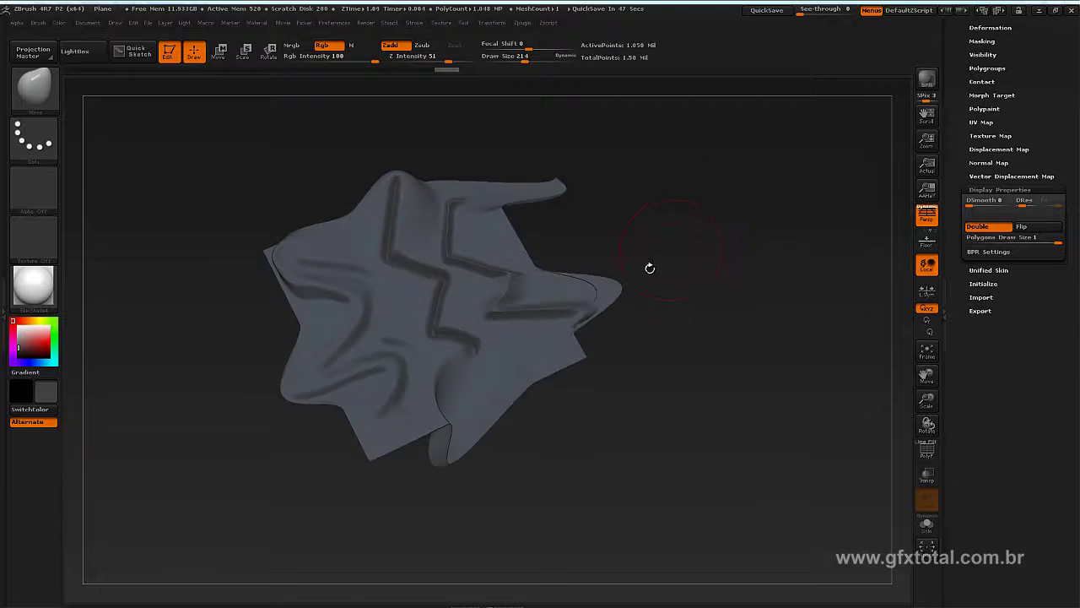
{"action": "left_click", "coordinate": [168, 51]}
{"action": "key", "text": "ctrl+n"}
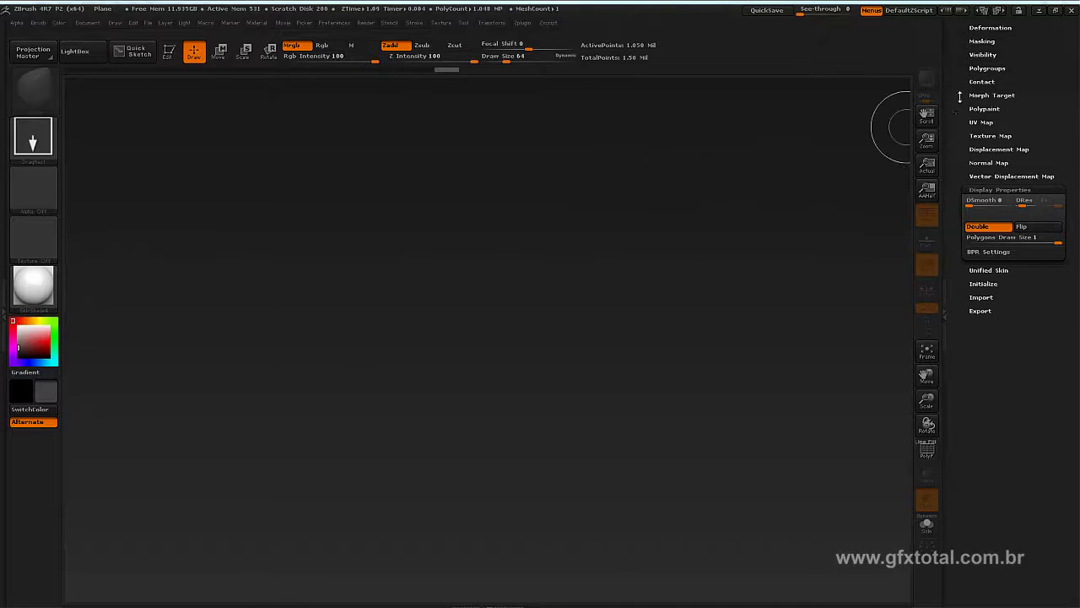
Select Sphere3D in the Tool palette, draw it in the canvas centre, and enter Edit mode
{"action": "left_click_drag", "start_coordinate": [960, 98], "coordinate": [962, 218]}
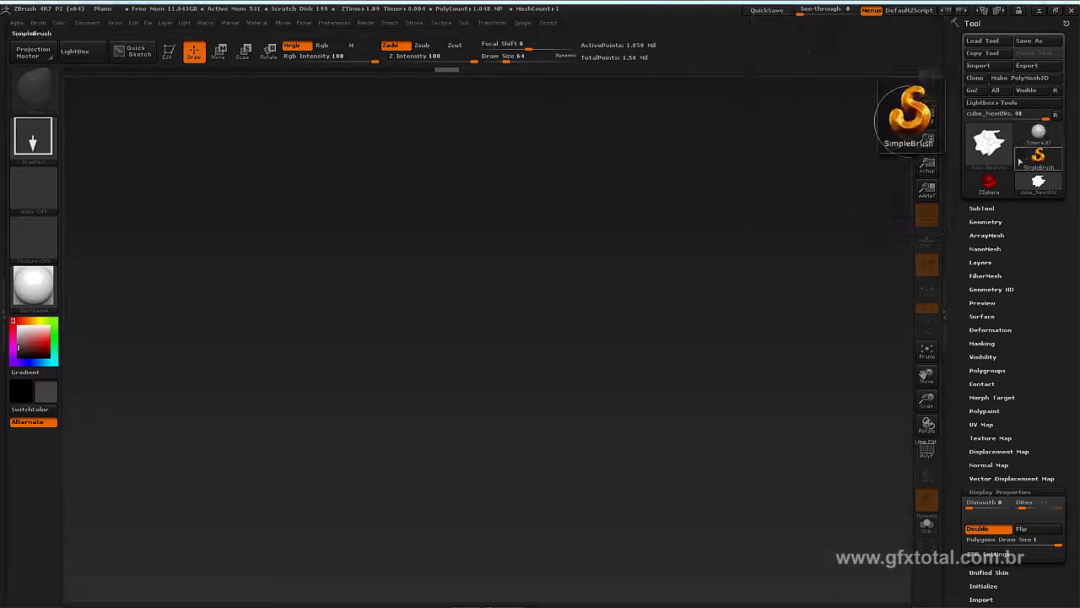
{"action": "left_click", "coordinate": [1037, 131]}
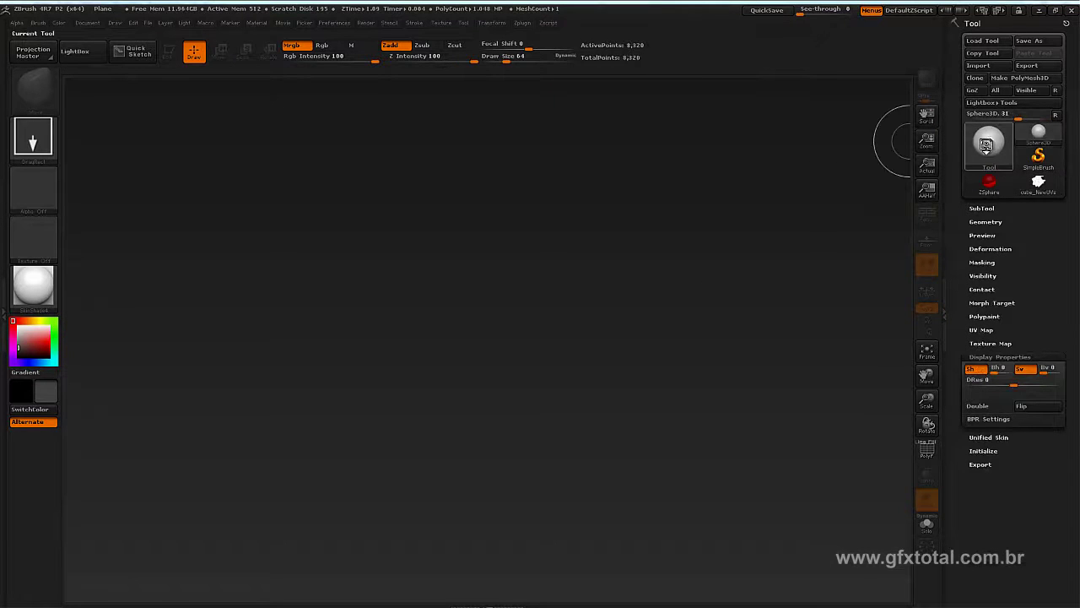
{"action": "left_click", "coordinate": [989, 144]}
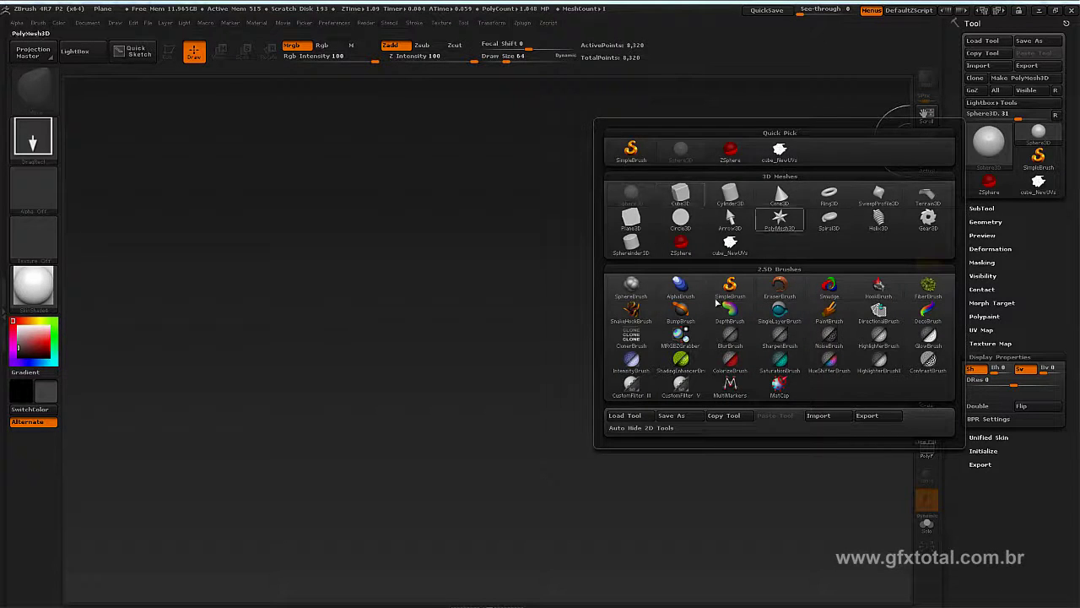
{"action": "left_click_drag", "start_coordinate": [481, 311], "coordinate": [661, 441]}
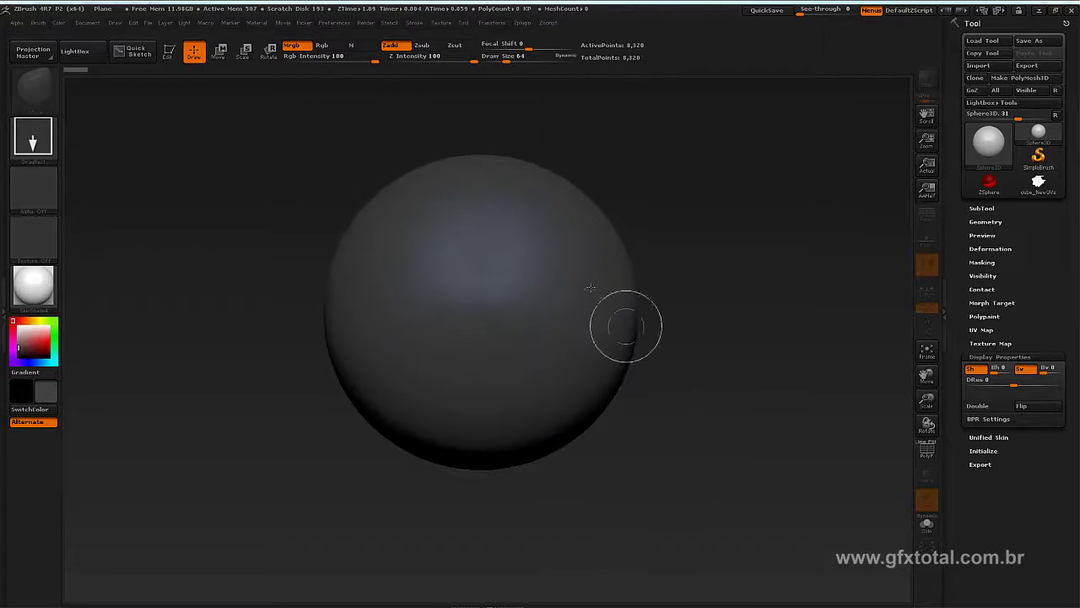
{"action": "left_click", "coordinate": [169, 52]}
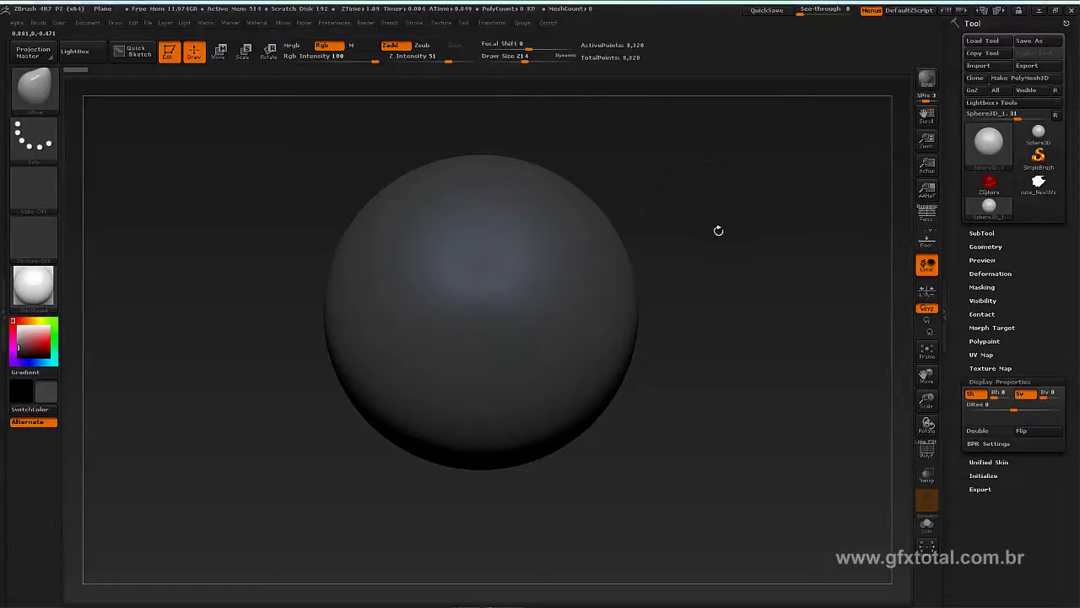
Convert the sphere to a polymesh, pull a spike, then undo back to a plain sphere
{"action": "left_click", "coordinate": [542, 250]}
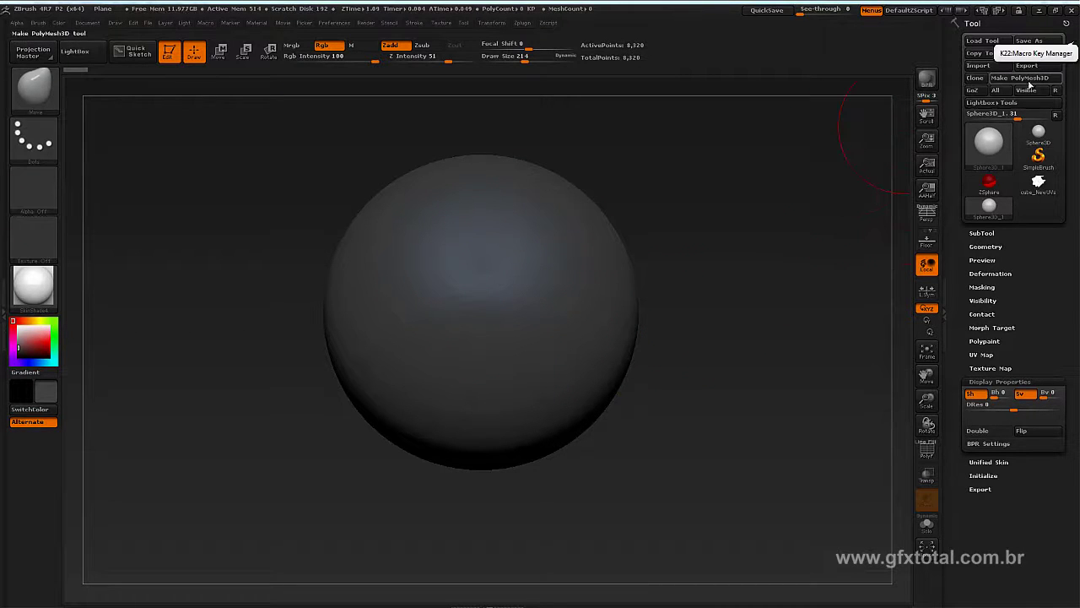
{"action": "left_click", "coordinate": [1019, 78]}
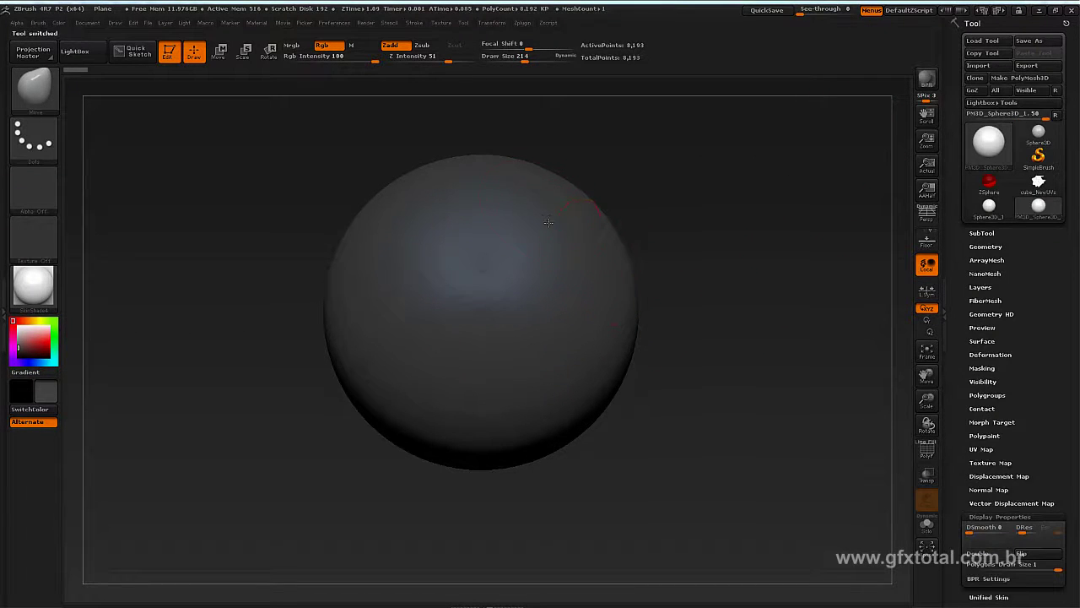
{"action": "mouse_move", "coordinate": [548, 222]}
{"action": "left_mouse_down"}
{"action": "mouse_move", "coordinate": [590, 181]}
{"action": "mouse_move", "coordinate": [697, 190]}
{"action": "left_mouse_up"}
{"action": "key", "text": "ctrl+z"}
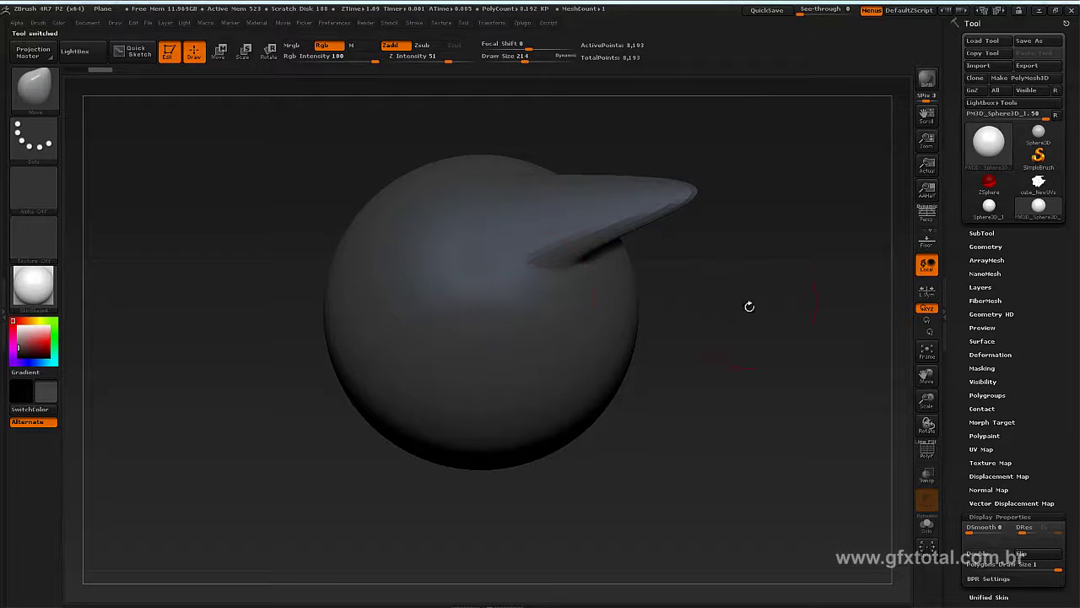
{"action": "key", "text": "ctrl+z"}
{"action": "mouse_move", "coordinate": [765, 342]}
{"action": "right_mouse_down", "text": "ctrl"}
{"action": "mouse_move", "coordinate": [748, 301]}
{"action": "mouse_move", "coordinate": [761, 294]}
{"action": "mouse_move", "coordinate": [908, 351]}
{"action": "right_mouse_up", "text": "ctrl"}
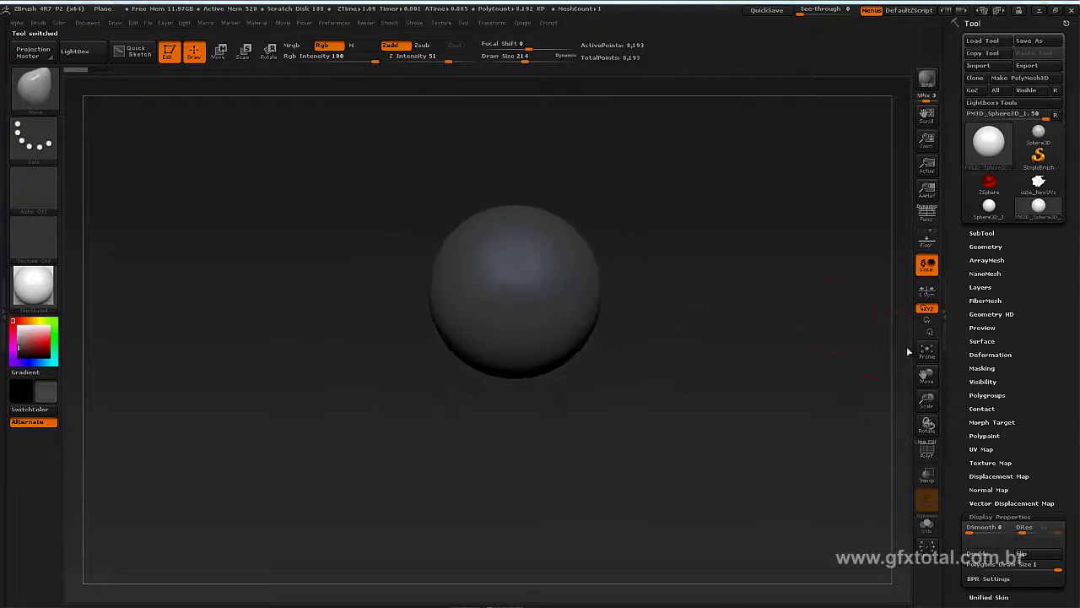
Show PolyF, rotate the sphere to an upright front view, and bring up the Google Images 'hand' results
{"action": "left_click", "coordinate": [926, 450]}
{"action": "mouse_move", "coordinate": [861, 419]}
{"action": "left_mouse_down"}
{"action": "mouse_move", "coordinate": [762, 347]}
{"action": "mouse_move", "coordinate": [760, 326]}
{"action": "mouse_move", "coordinate": [678, 374]}
{"action": "left_mouse_up"}
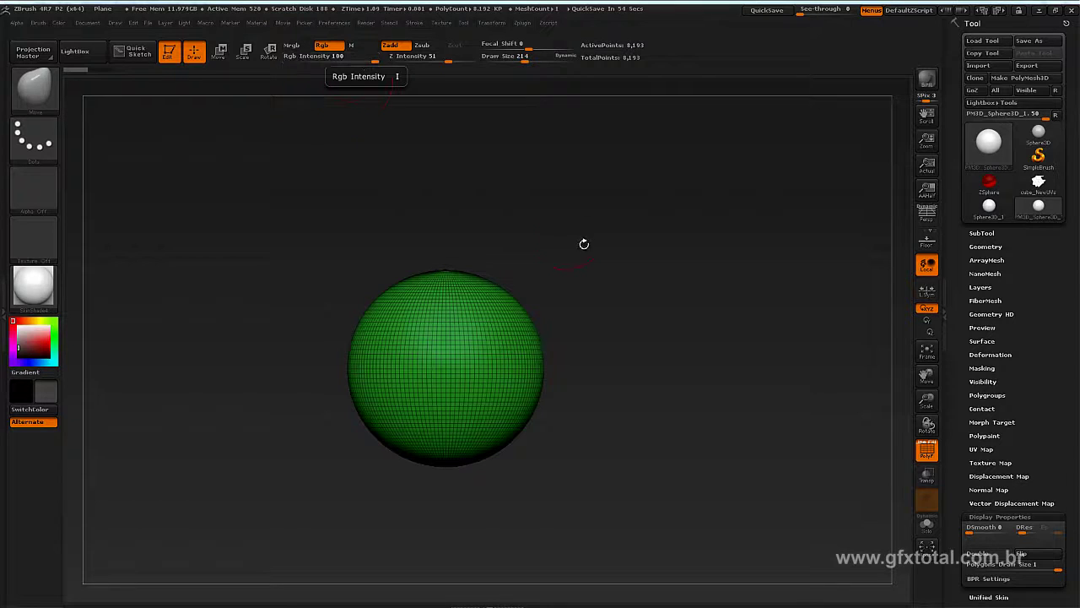
{"action": "key", "text": "alt+Tab"}
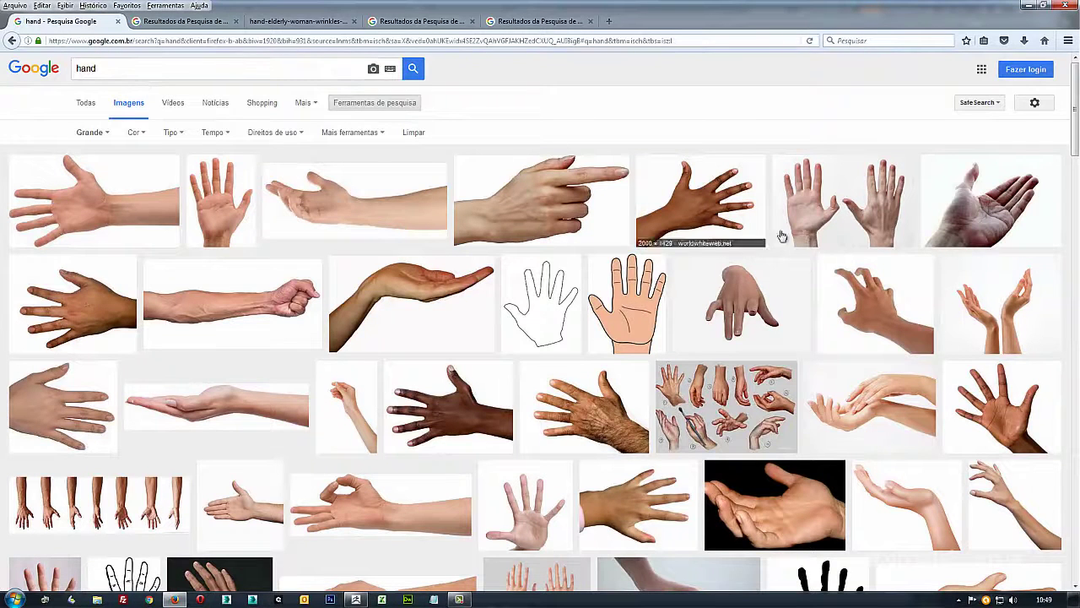
Look through the Hand Page 1 sheet and the elderly, open-palm and dark open-hand photos
{"action": "left_click", "coordinate": [201, 21]}
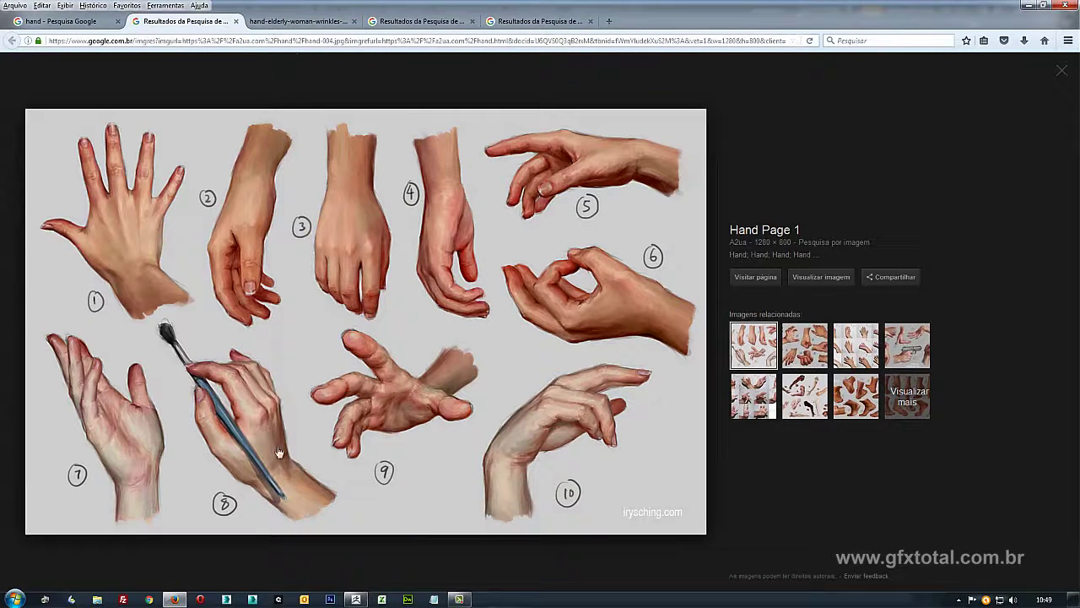
{"action": "left_click", "coordinate": [311, 22]}
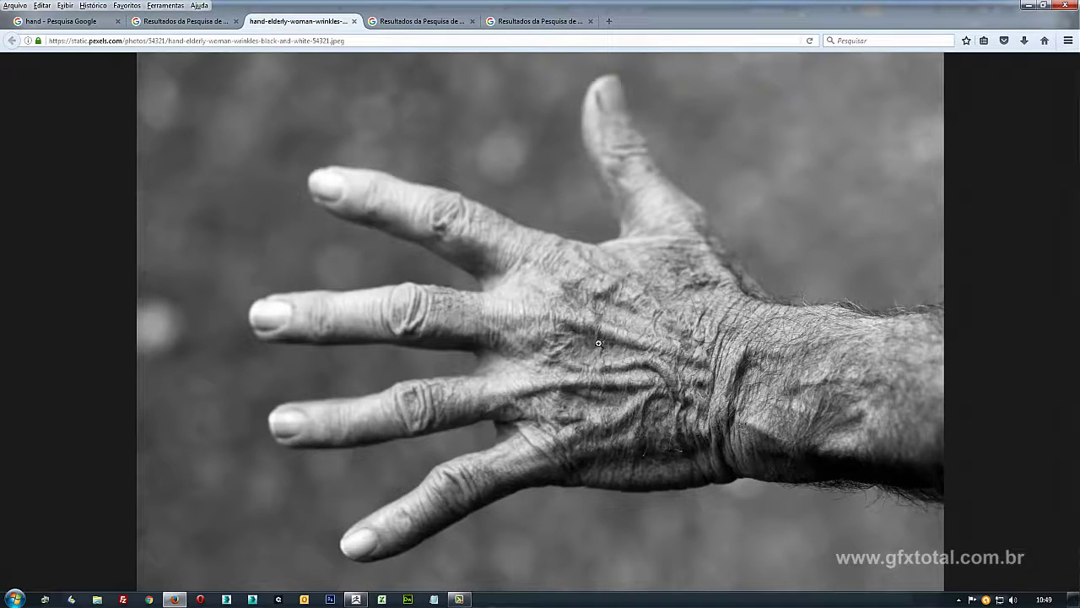
{"action": "left_click", "coordinate": [390, 21]}
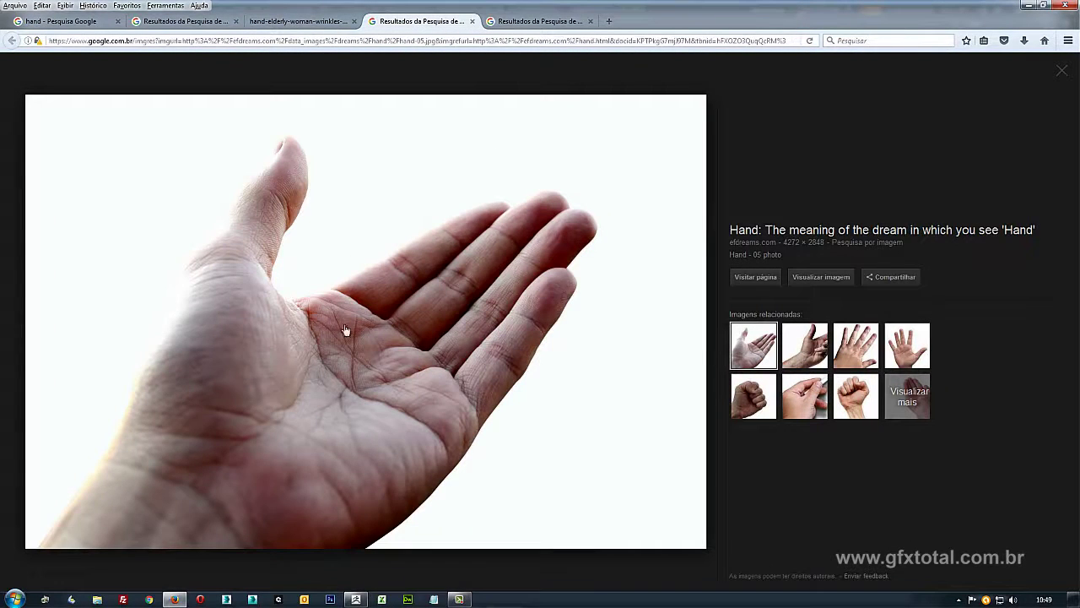
{"action": "left_click", "coordinate": [531, 22]}
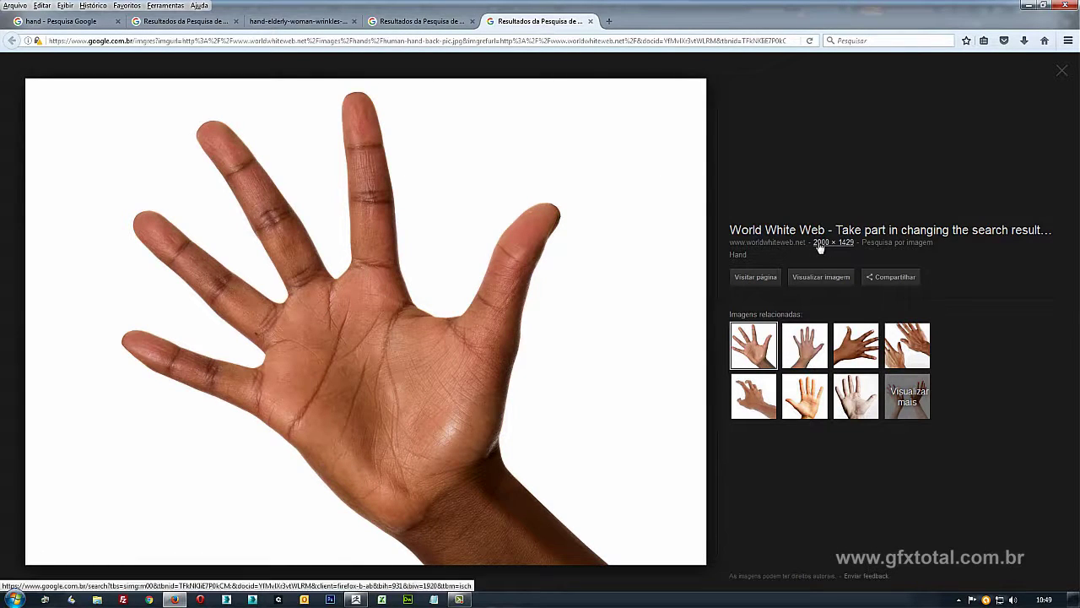
Go back through the photos to the Hand Page 1 study sheet, then return to ZBrush
{"action": "left_click", "coordinate": [422, 22]}
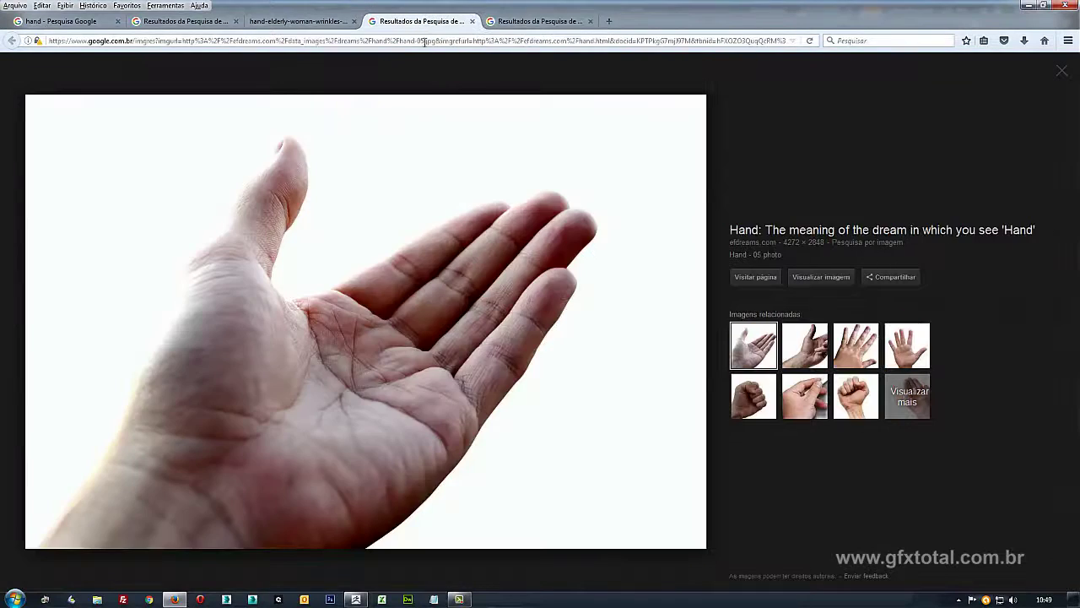
{"action": "left_click", "coordinate": [307, 27]}
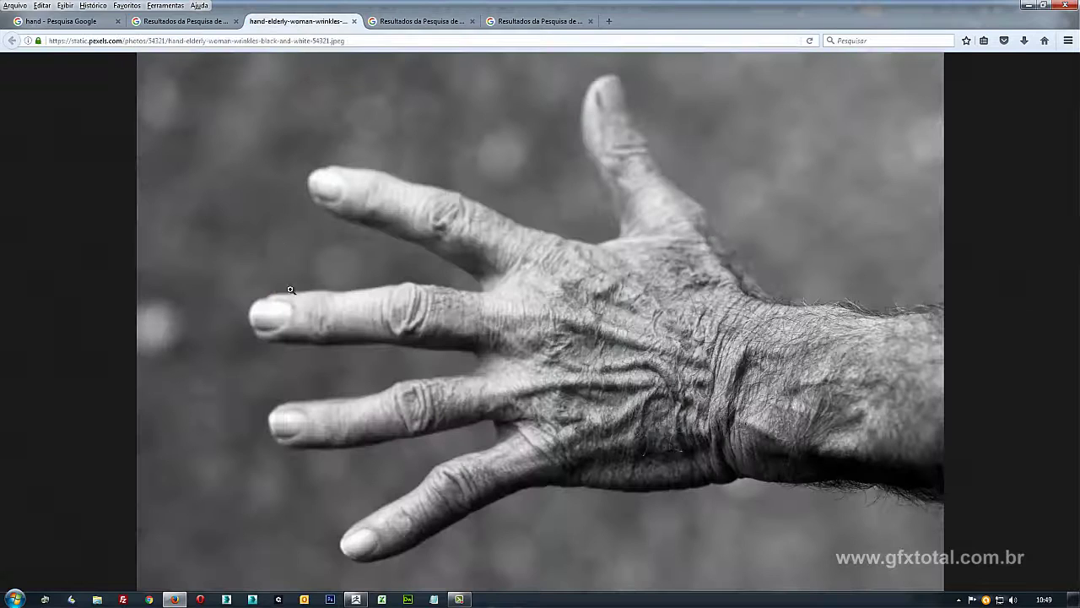
{"action": "left_click", "coordinate": [160, 27]}
{"action": "left_click", "coordinate": [68, 21]}
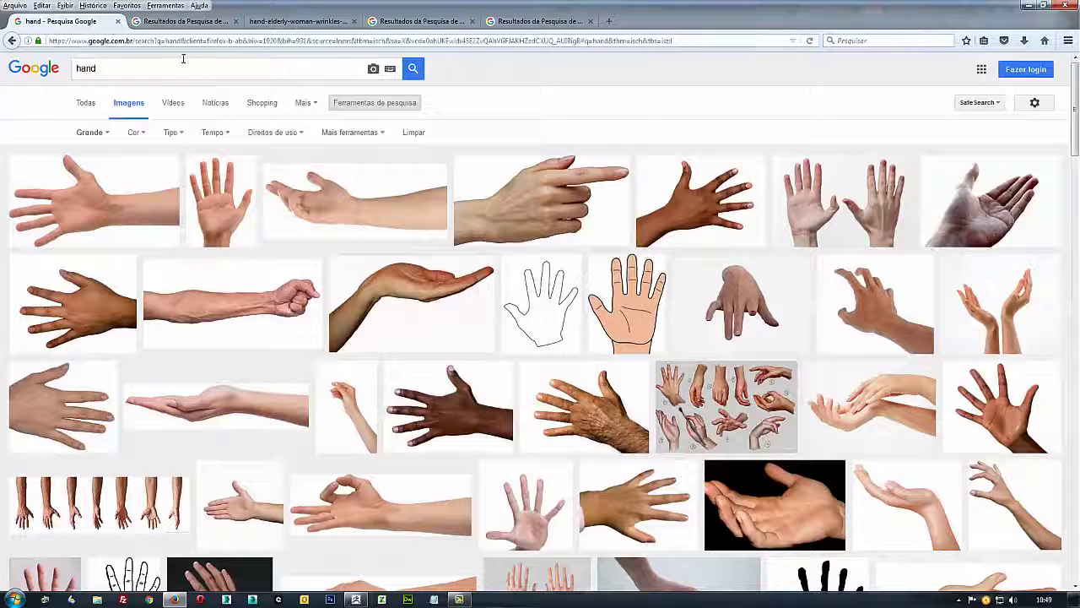
{"action": "left_click", "coordinate": [185, 21]}
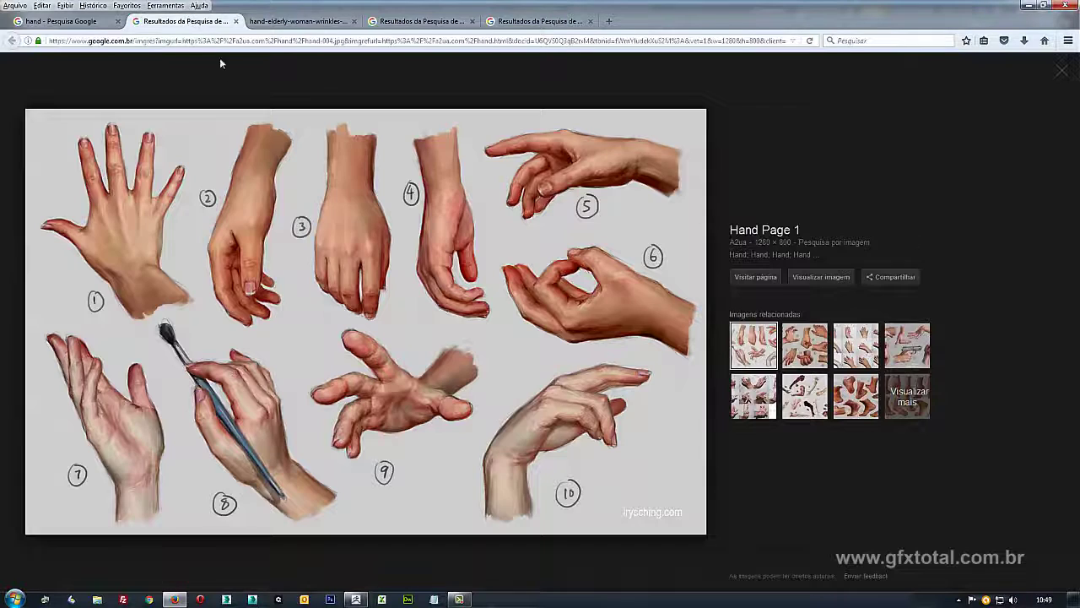
{"action": "left_click", "coordinate": [357, 599]}
Set Draw Size to 512, turn on the Floor grid, and square the sphere to a front view
{"action": "mouse_move", "coordinate": [636, 236]}
{"action": "left_mouse_down"}
{"action": "mouse_move", "coordinate": [672, 343]}
{"action": "mouse_move", "coordinate": [638, 327]}
{"action": "left_mouse_up"}
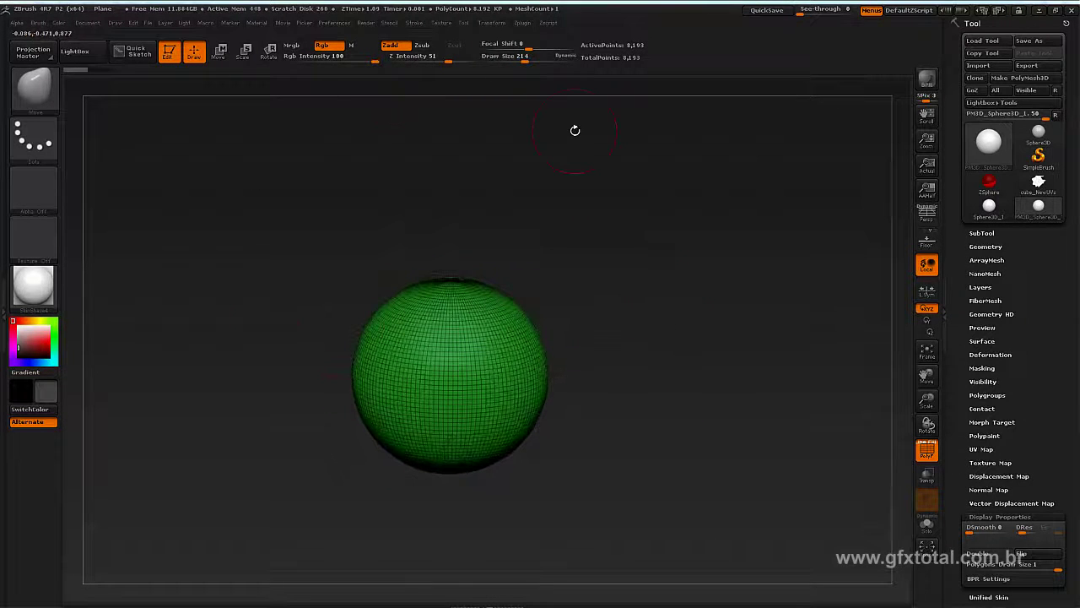
{"action": "mouse_move", "coordinate": [679, 273]}
{"action": "left_mouse_down"}
{"action": "mouse_move", "coordinate": [673, 310]}
{"action": "mouse_move", "coordinate": [656, 265]}
{"action": "mouse_move", "coordinate": [615, 251]}
{"action": "mouse_move", "coordinate": [663, 252]}
{"action": "left_mouse_up"}
{"action": "key", "text": "space"}
{"action": "mouse_move", "coordinate": [612, 289]}
{"action": "left_mouse_down", "text": "shift"}
{"action": "mouse_move", "coordinate": [593, 318]}
{"action": "mouse_move", "coordinate": [613, 338]}
{"action": "left_mouse_up", "text": "shift"}
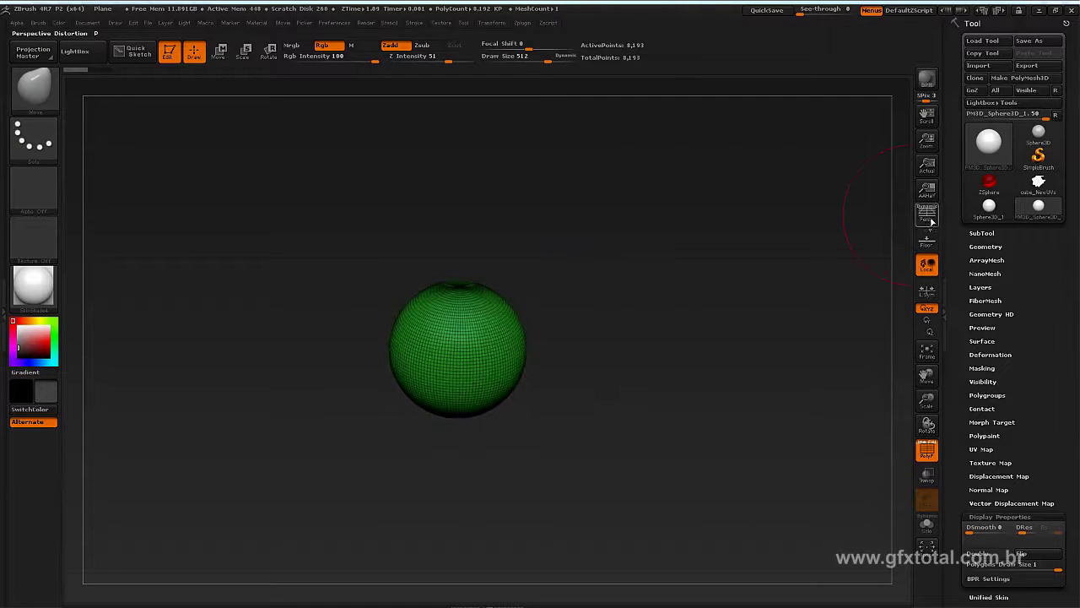
{"action": "left_click", "coordinate": [926, 240]}
{"action": "mouse_move", "coordinate": [754, 289]}
{"action": "left_mouse_down", "text": "shift"}
{"action": "mouse_move", "coordinate": [607, 325]}
{"action": "mouse_move", "coordinate": [622, 293]}
{"action": "left_mouse_up", "text": "shift"}
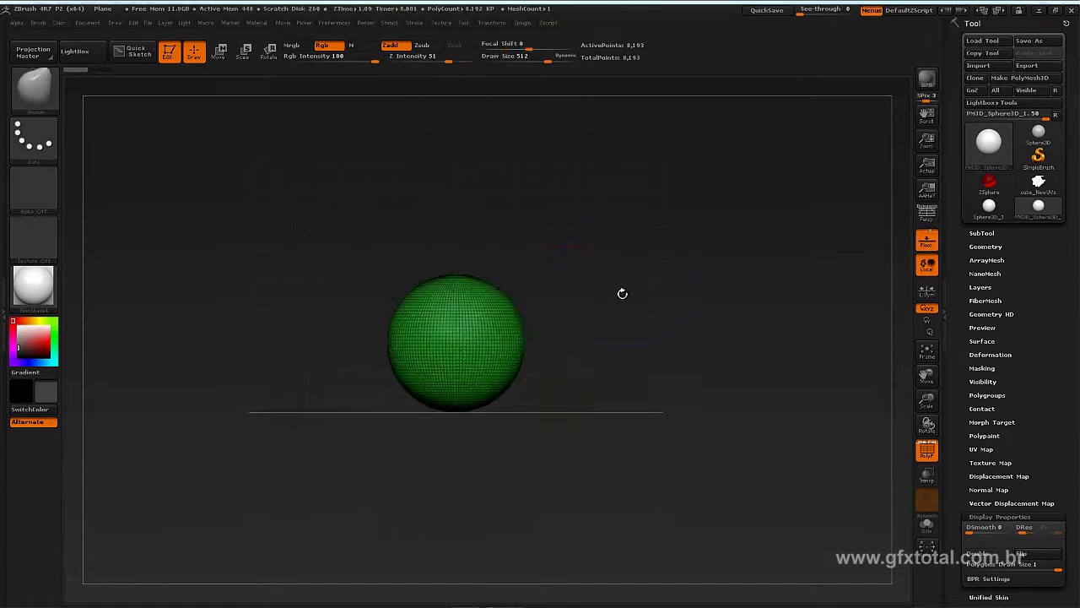
Stretch the sphere with the Move brush into a tall mass tapering toward a rounded bottom
{"action": "mouse_move", "coordinate": [521, 327]}
{"action": "left_mouse_down"}
{"action": "mouse_move", "coordinate": [502, 332]}
{"action": "mouse_move", "coordinate": [513, 329]}
{"action": "left_mouse_up"}
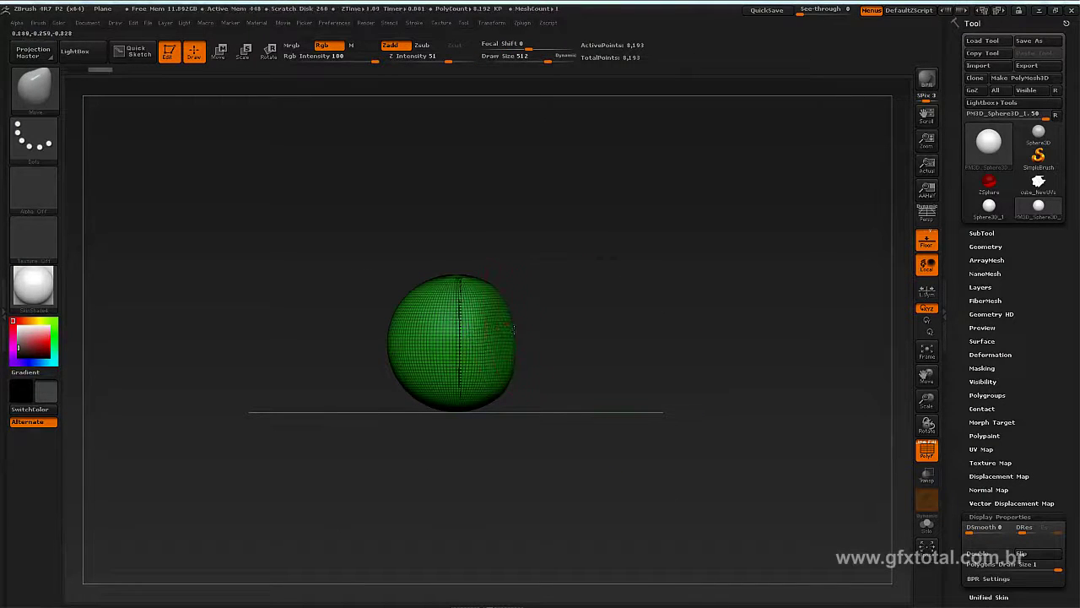
{"action": "mouse_move", "coordinate": [420, 346]}
{"action": "left_mouse_down"}
{"action": "mouse_move", "coordinate": [506, 350]}
{"action": "mouse_move", "coordinate": [497, 334]}
{"action": "left_mouse_up"}
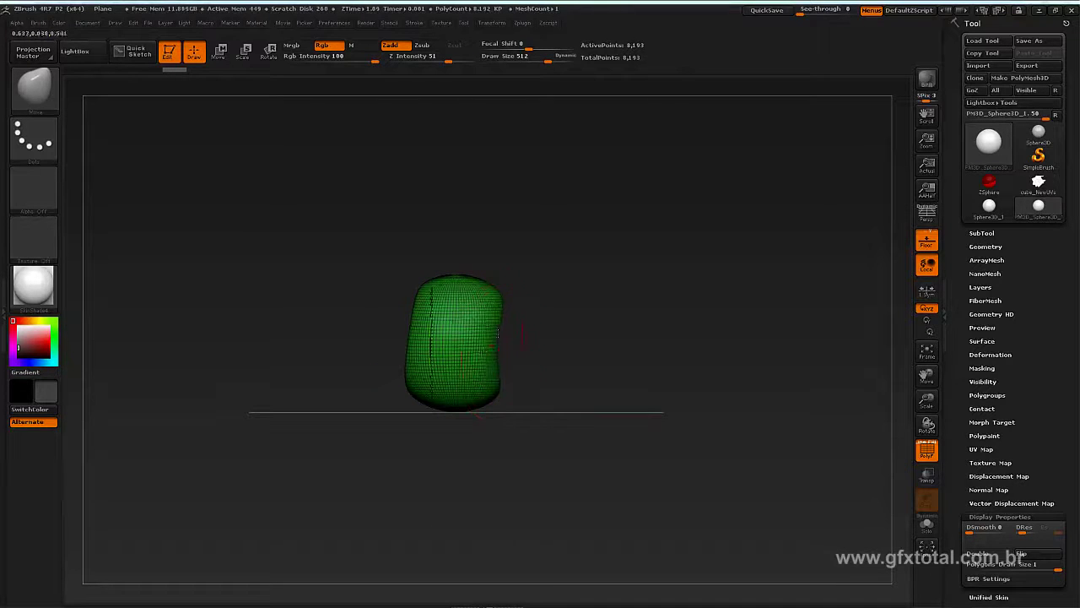
{"action": "left_click_drag", "start_coordinate": [450, 275], "coordinate": [441, 229]}
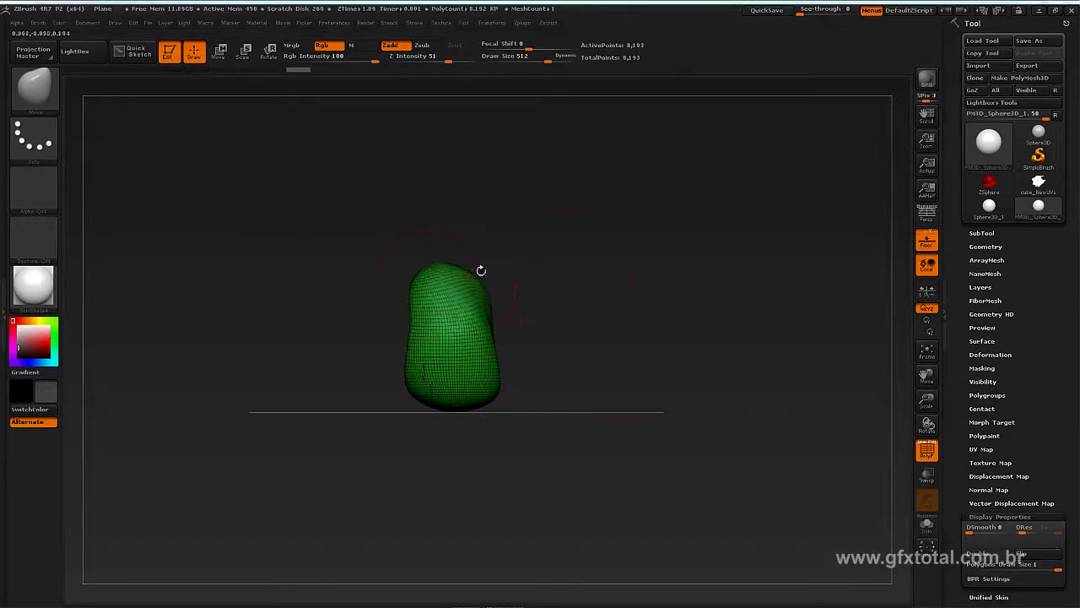
{"action": "mouse_move", "coordinate": [482, 270]}
{"action": "left_mouse_down"}
{"action": "mouse_move", "coordinate": [534, 270]}
{"action": "mouse_move", "coordinate": [436, 281]}
{"action": "left_mouse_up"}
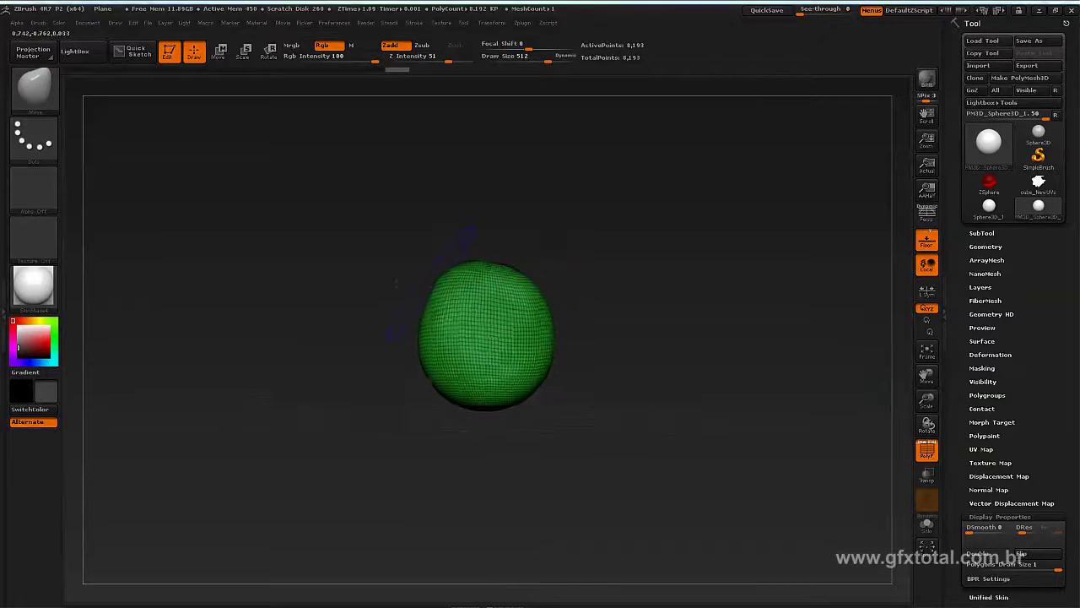
{"action": "mouse_move", "coordinate": [496, 243]}
{"action": "left_mouse_down"}
{"action": "mouse_move", "coordinate": [379, 336]}
{"action": "mouse_move", "coordinate": [498, 351]}
{"action": "mouse_move", "coordinate": [450, 483]}
{"action": "mouse_move", "coordinate": [494, 507]}
{"action": "left_mouse_up"}
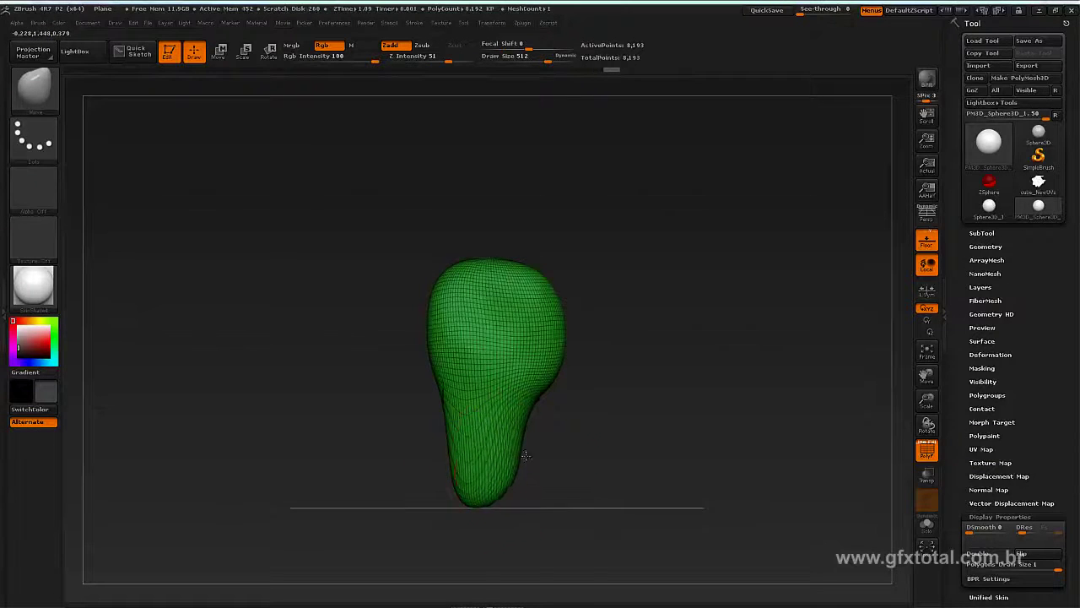
{"action": "mouse_move", "coordinate": [493, 507]}
{"action": "left_mouse_down"}
{"action": "mouse_move", "coordinate": [560, 467]}
{"action": "mouse_move", "coordinate": [545, 502]}
{"action": "left_mouse_up"}
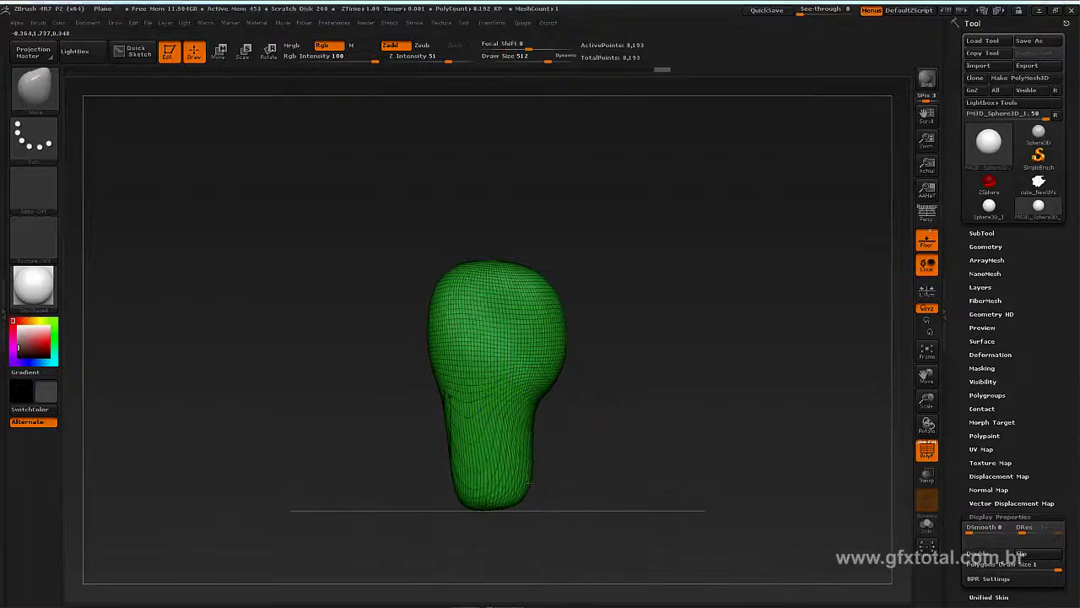
Push in the upper-left silhouette and check the tall form from front and side angles
{"action": "mouse_move", "coordinate": [495, 482]}
{"action": "left_mouse_down"}
{"action": "mouse_move", "coordinate": [708, 463]}
{"action": "mouse_move", "coordinate": [612, 408]}
{"action": "mouse_move", "coordinate": [687, 380]}
{"action": "left_mouse_up"}
{"action": "left_click_drag", "start_coordinate": [760, 540], "coordinate": [583, 439], "text": "alt"}
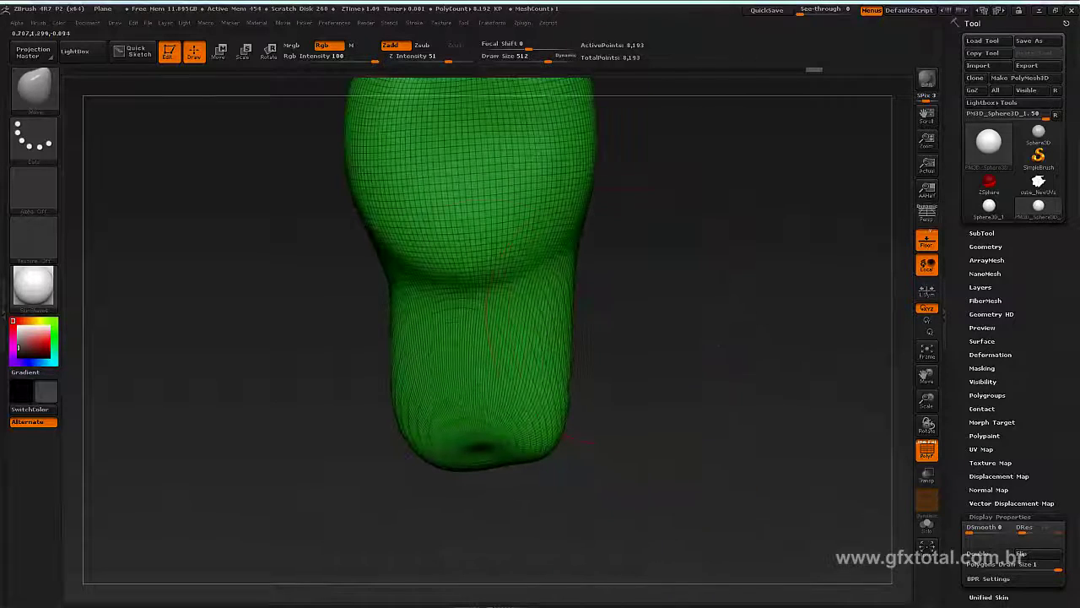
{"action": "mouse_move", "coordinate": [649, 346]}
{"action": "left_mouse_down"}
{"action": "mouse_move", "coordinate": [625, 304]}
{"action": "mouse_move", "coordinate": [611, 355]}
{"action": "mouse_move", "coordinate": [672, 344]}
{"action": "mouse_move", "coordinate": [629, 321]}
{"action": "mouse_move", "coordinate": [610, 378]}
{"action": "mouse_move", "coordinate": [551, 390]}
{"action": "mouse_move", "coordinate": [557, 371]}
{"action": "left_mouse_up"}
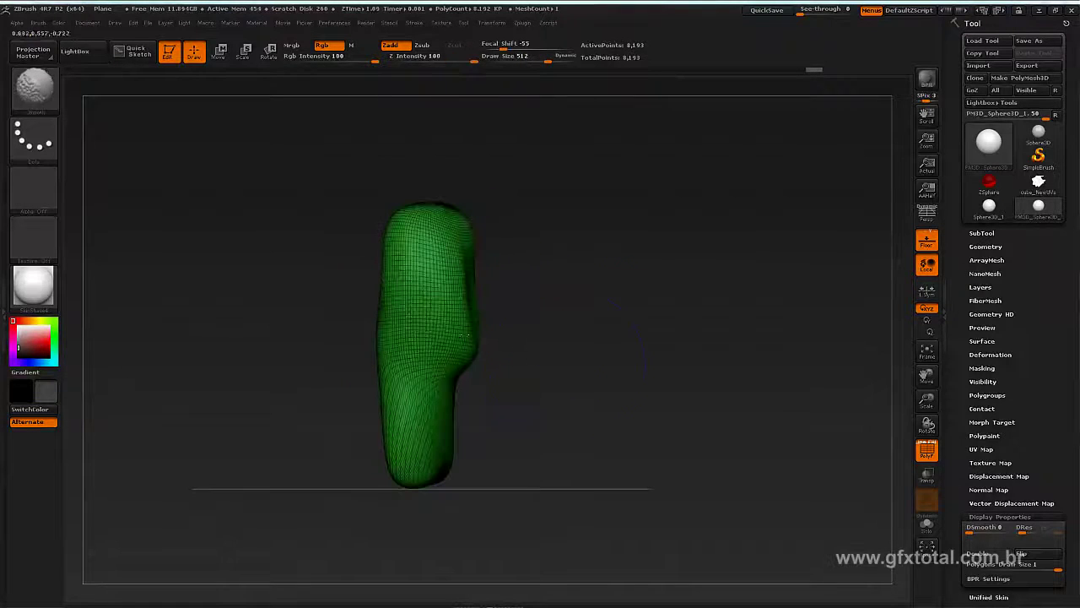
{"action": "left_click_drag", "start_coordinate": [406, 231], "coordinate": [415, 228]}
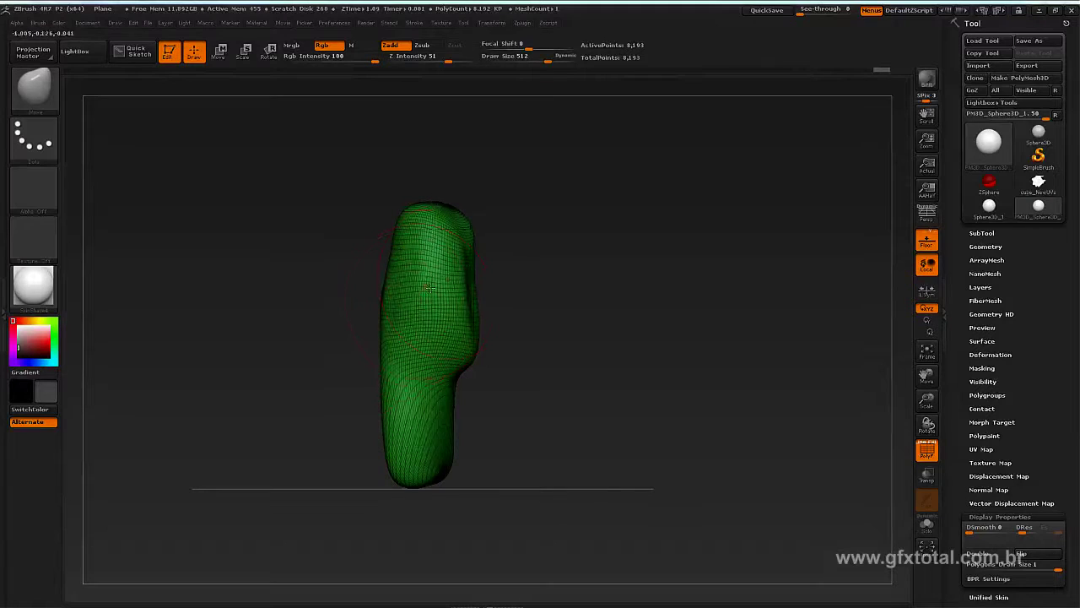
{"action": "mouse_move", "coordinate": [507, 331]}
{"action": "left_mouse_down"}
{"action": "mouse_move", "coordinate": [591, 331]}
{"action": "mouse_move", "coordinate": [632, 305]}
{"action": "left_mouse_up"}
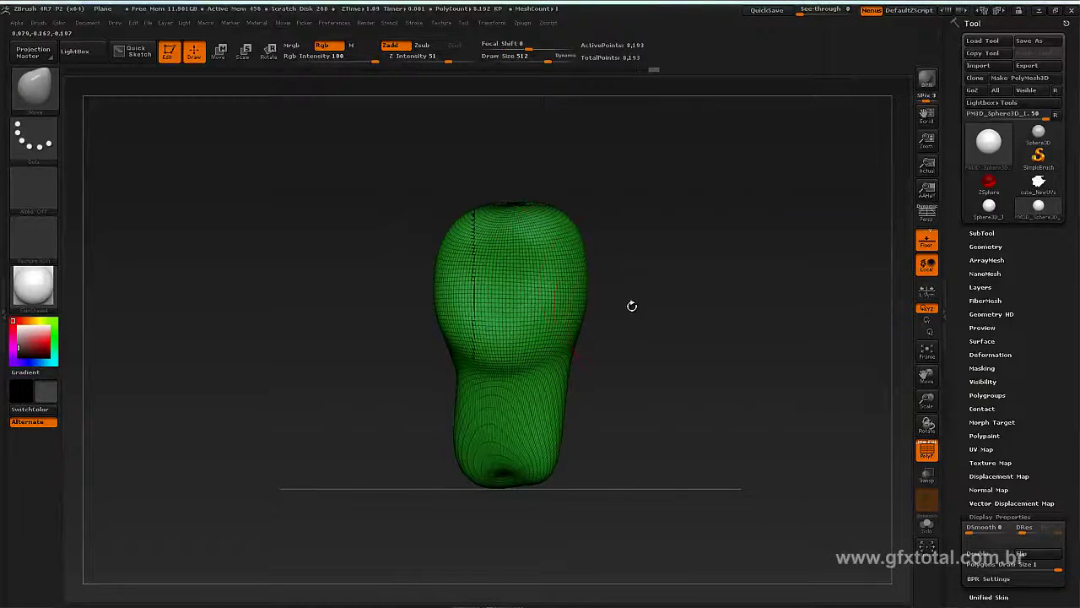
{"action": "mouse_move", "coordinate": [557, 321]}
{"action": "left_mouse_down"}
{"action": "mouse_move", "coordinate": [544, 312]}
{"action": "mouse_move", "coordinate": [560, 389]}
{"action": "mouse_move", "coordinate": [541, 361]}
{"action": "left_mouse_up"}
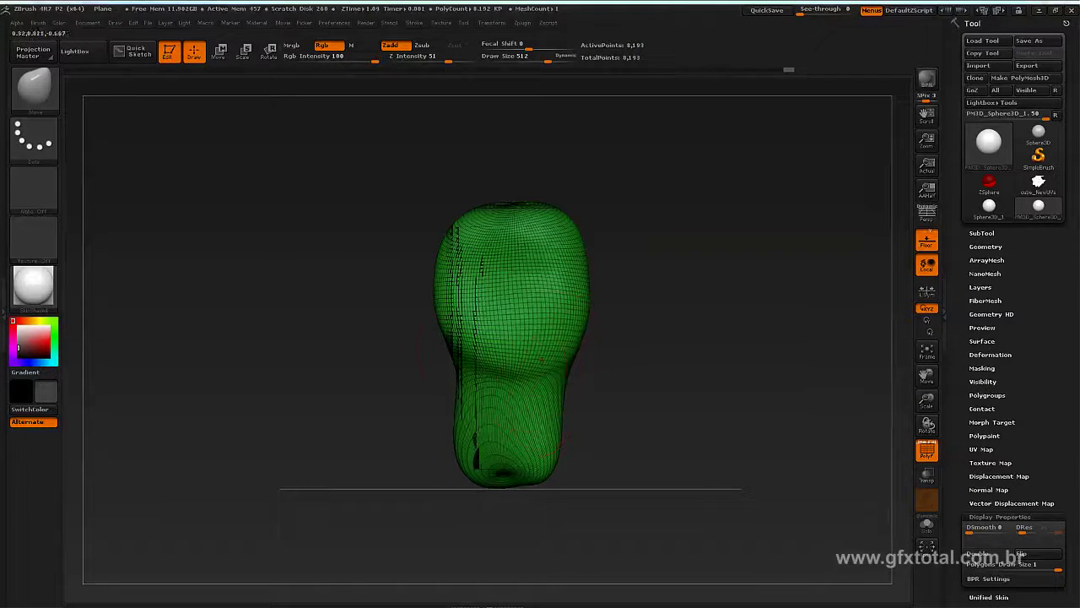
{"action": "mouse_move", "coordinate": [673, 384]}
{"action": "left_mouse_down"}
{"action": "mouse_move", "coordinate": [669, 358]}
{"action": "mouse_move", "coordinate": [466, 410]}
{"action": "left_mouse_up"}
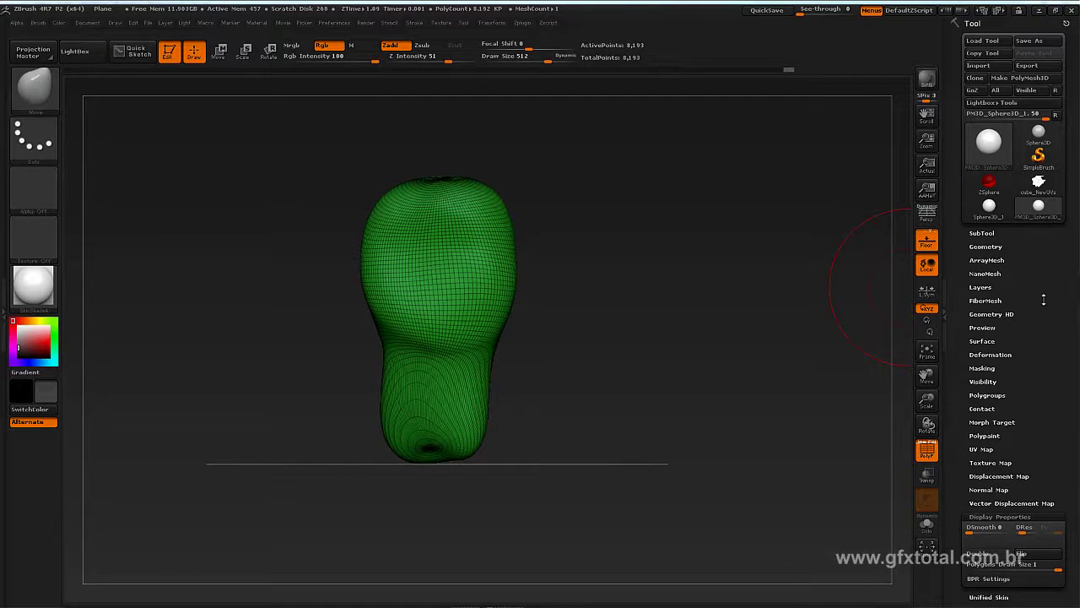
{"action": "left_click_drag", "start_coordinate": [1044, 300], "coordinate": [1013, 214]}
{"action": "left_click", "coordinate": [986, 221]}
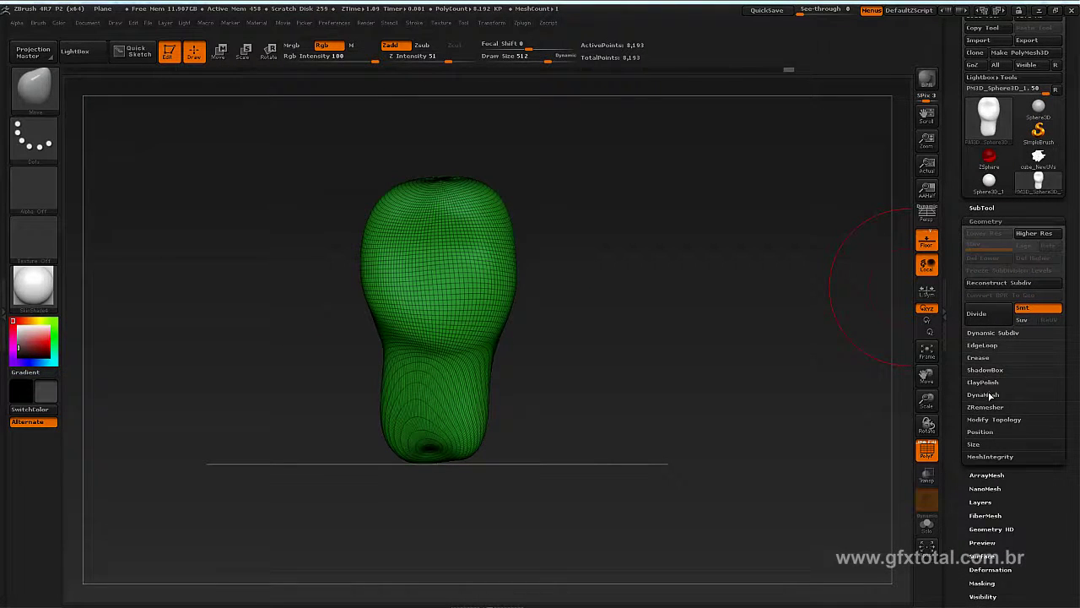
{"action": "left_click", "coordinate": [991, 394]}
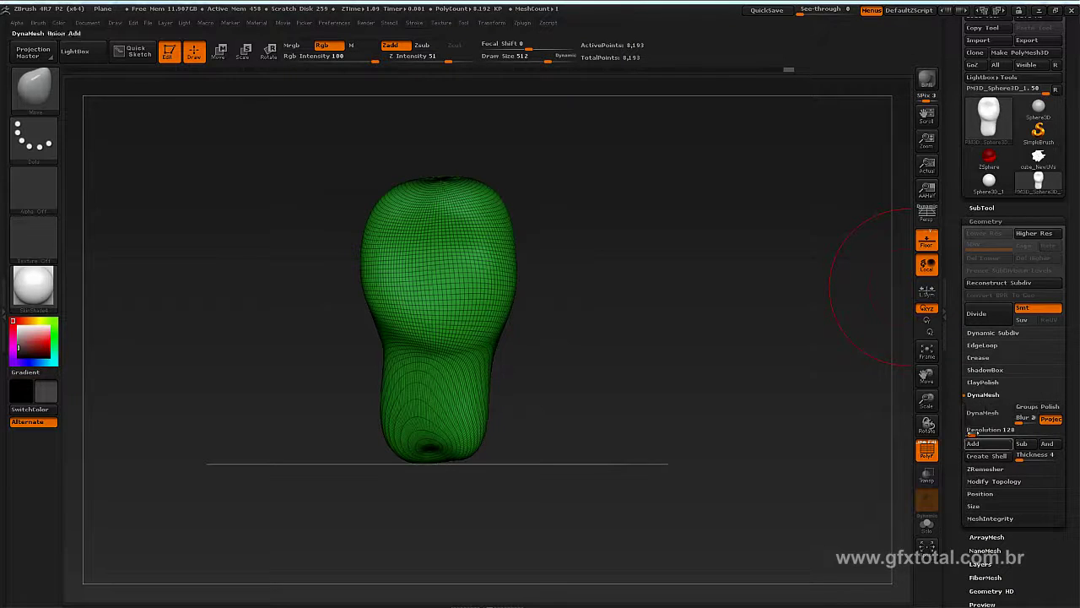
{"action": "left_click", "coordinate": [988, 429]}
{"action": "left_click", "coordinate": [984, 412]}
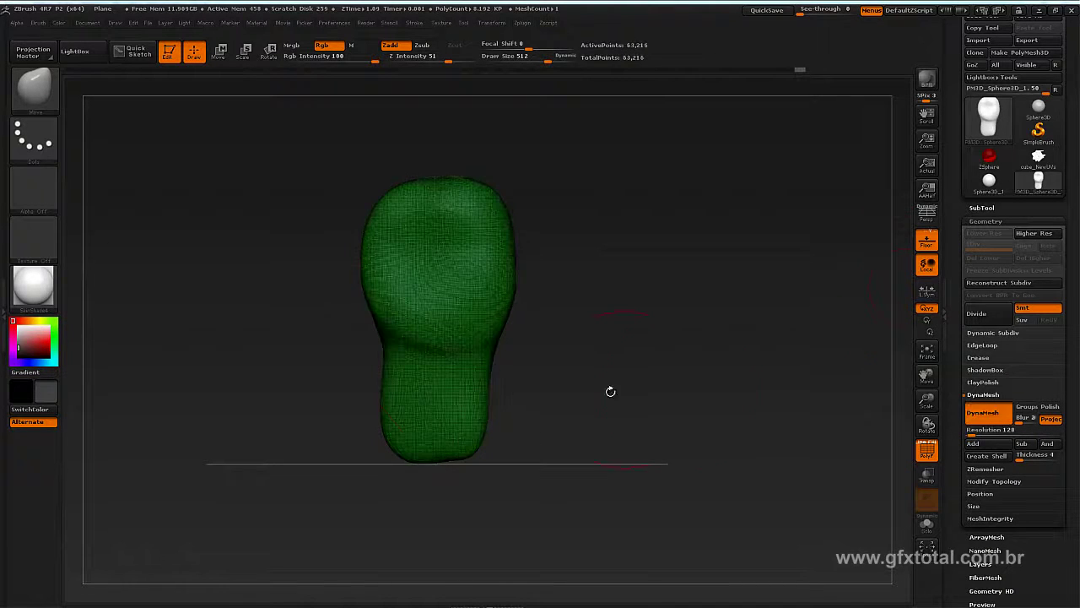
{"action": "left_click_drag", "start_coordinate": [336, 255], "coordinate": [643, 343]}
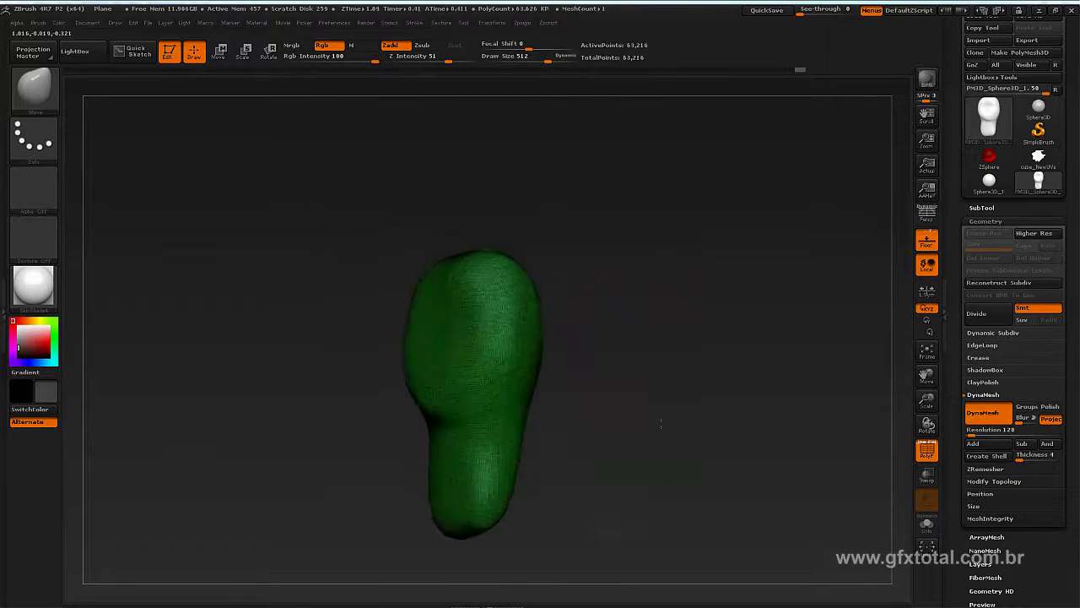
{"action": "mouse_move", "coordinate": [327, 463]}
{"action": "left_mouse_down"}
{"action": "mouse_move", "coordinate": [763, 425]}
{"action": "mouse_move", "coordinate": [678, 302]}
{"action": "mouse_move", "coordinate": [680, 330]}
{"action": "mouse_move", "coordinate": [602, 304]}
{"action": "left_mouse_up"}
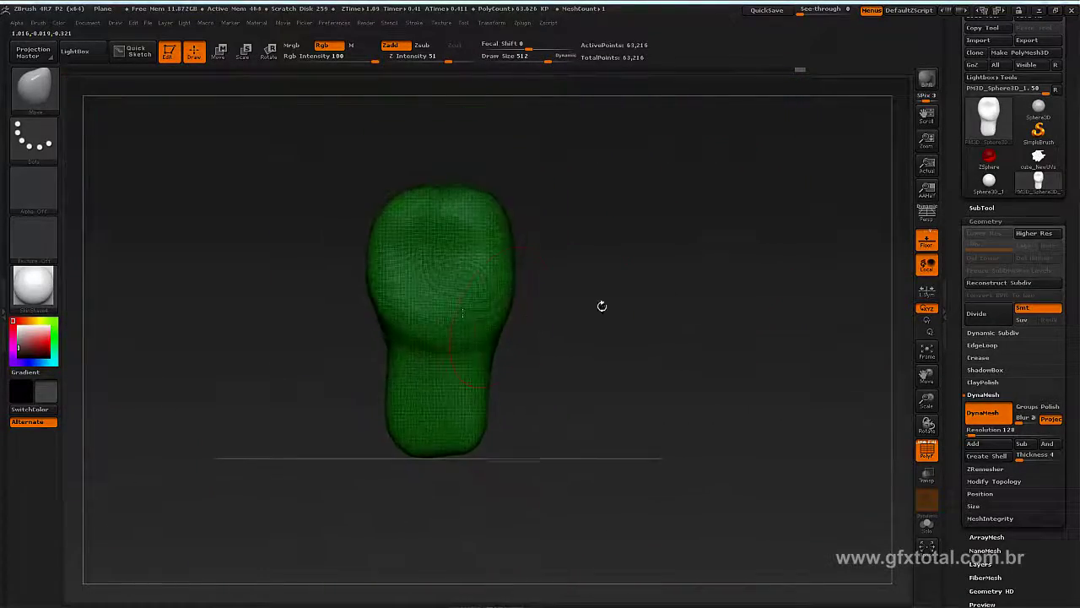
Pull the top of the mesh upward and out sideways into a small bulge, then inspect its side
{"action": "mouse_move", "coordinate": [465, 328]}
{"action": "left_mouse_down"}
{"action": "mouse_move", "coordinate": [500, 208]}
{"action": "mouse_move", "coordinate": [699, 237]}
{"action": "left_mouse_up"}
{"action": "mouse_move", "coordinate": [706, 309]}
{"action": "left_mouse_down", "text": "alt"}
{"action": "mouse_move", "coordinate": [706, 376]}
{"action": "mouse_move", "coordinate": [689, 301]}
{"action": "left_mouse_up", "text": "alt"}
{"action": "key", "text": "ctrl"}
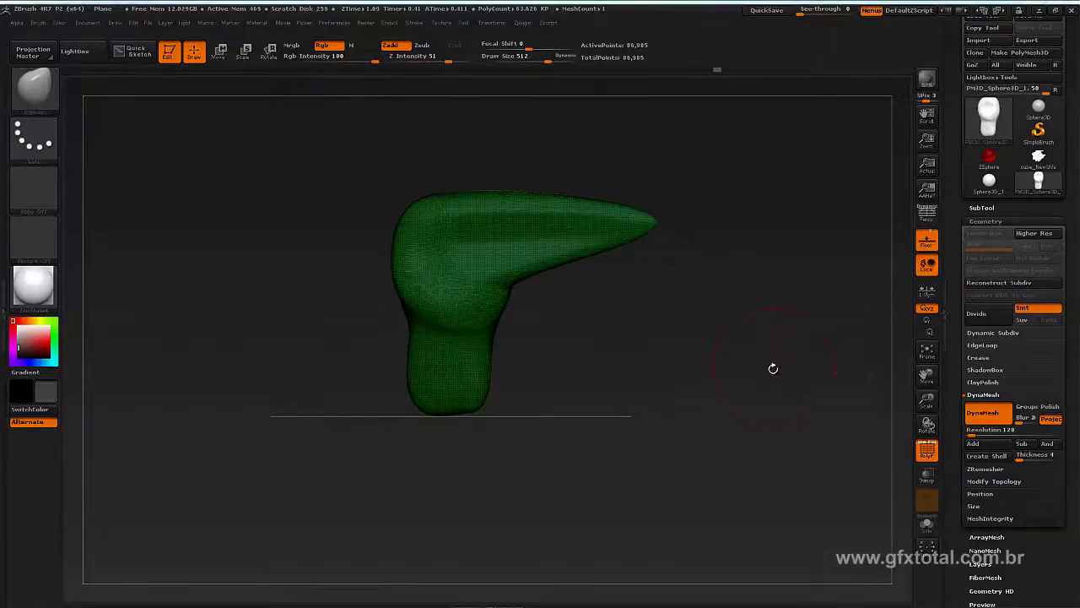
{"action": "mouse_move", "coordinate": [771, 366]}
{"action": "left_mouse_down"}
{"action": "mouse_move", "coordinate": [692, 299]}
{"action": "mouse_move", "coordinate": [713, 489]}
{"action": "mouse_move", "coordinate": [707, 380]}
{"action": "mouse_move", "coordinate": [685, 398]}
{"action": "left_mouse_up"}
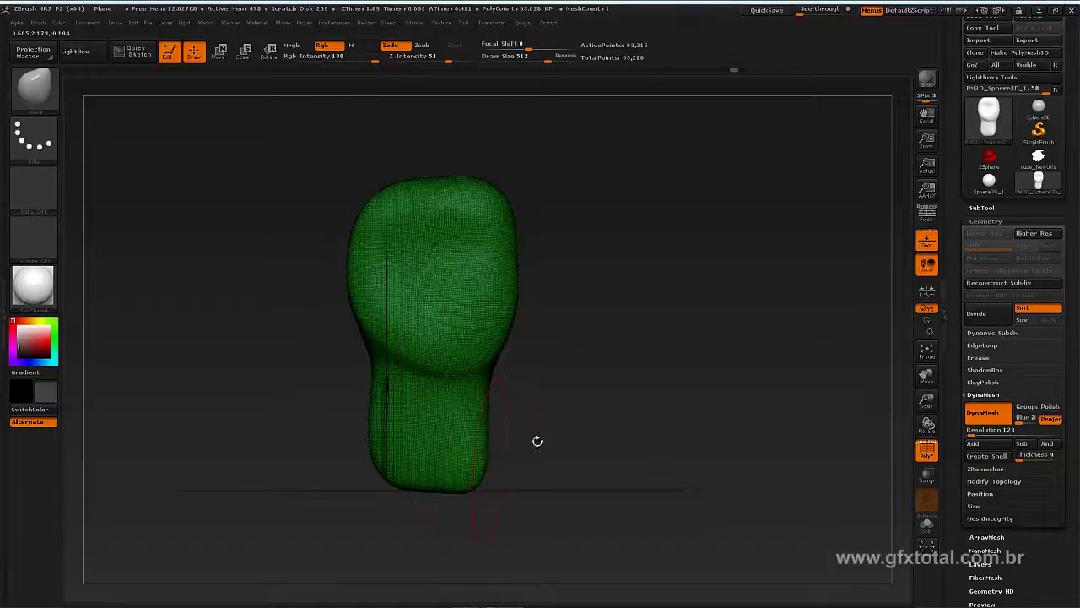
{"action": "mouse_move", "coordinate": [536, 440]}
{"action": "left_mouse_down"}
{"action": "mouse_move", "coordinate": [526, 456]}
{"action": "mouse_move", "coordinate": [582, 336]}
{"action": "left_mouse_up"}
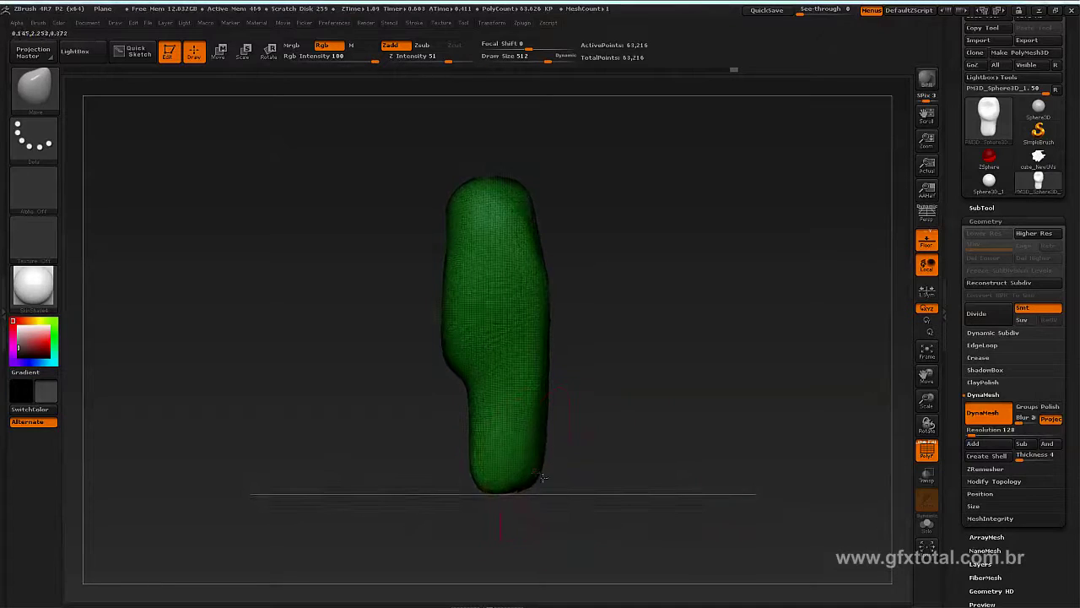
{"action": "left_click_drag", "start_coordinate": [670, 325], "coordinate": [725, 357]}
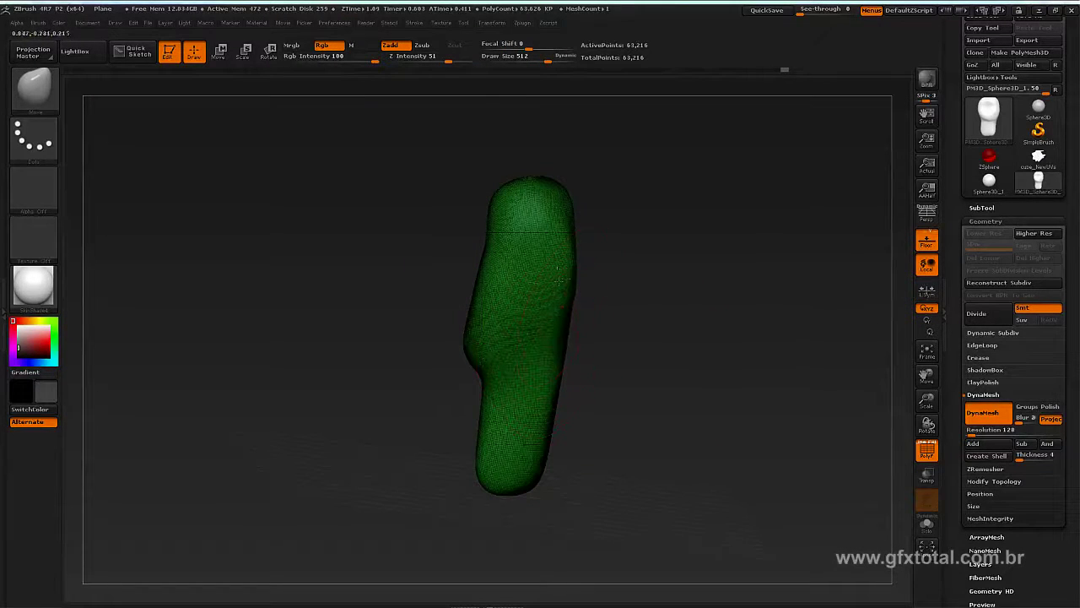
{"action": "left_click_drag", "start_coordinate": [555, 259], "coordinate": [744, 318]}
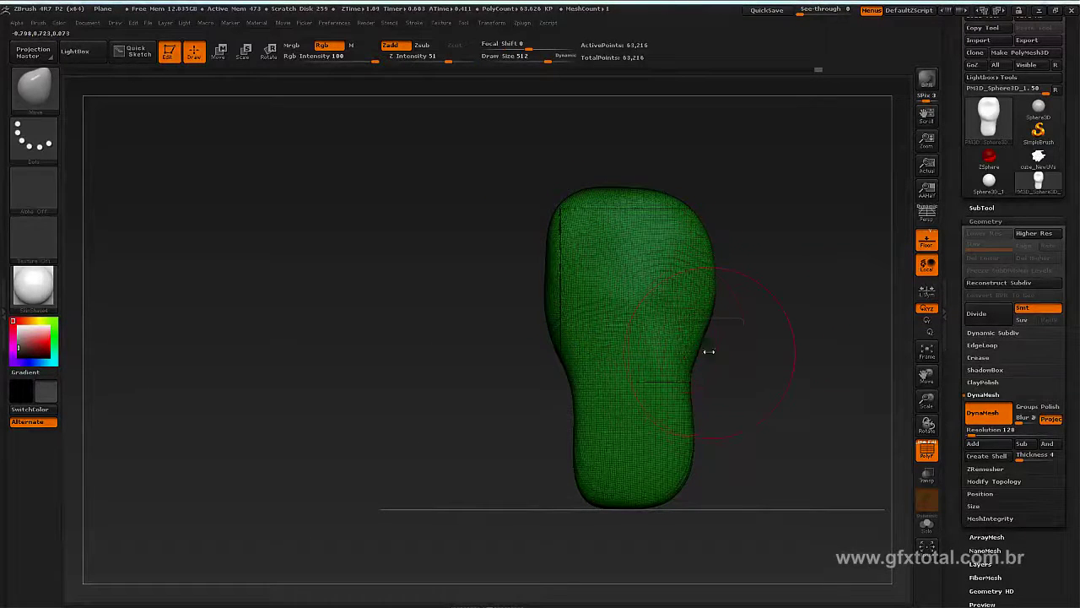
Lower Draw Size to 426, set the mesh upright in front view, and switch to the browser references
{"action": "key", "text": "space"}
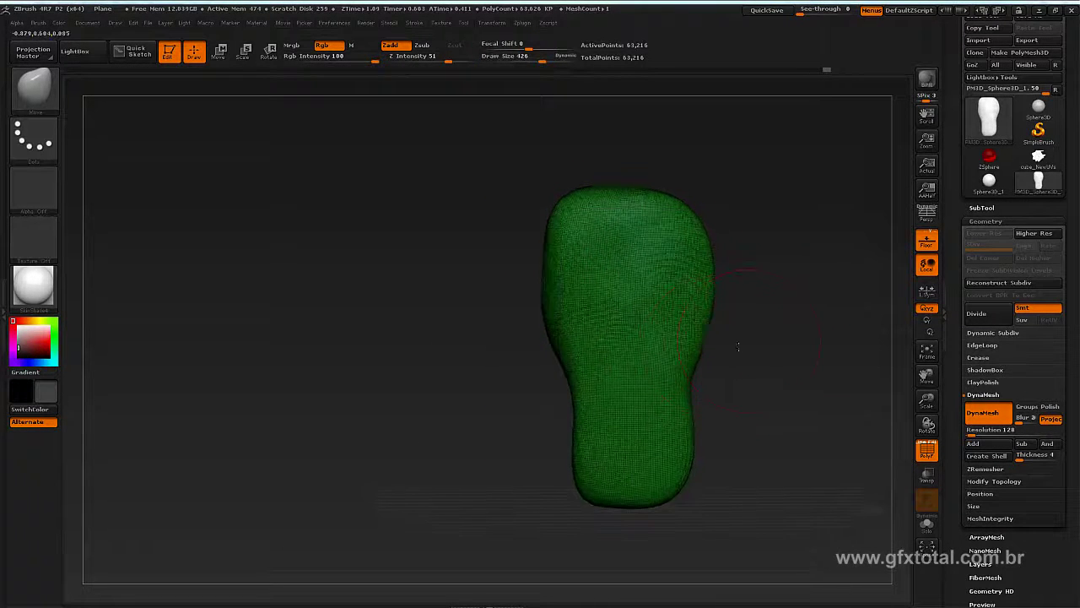
{"action": "left_click_drag", "start_coordinate": [737, 345], "coordinate": [658, 351]}
{"action": "mouse_move", "coordinate": [723, 368]}
{"action": "left_mouse_down"}
{"action": "mouse_move", "coordinate": [554, 376]}
{"action": "mouse_move", "coordinate": [613, 321]}
{"action": "left_mouse_up"}
{"action": "mouse_move", "coordinate": [722, 327]}
{"action": "left_mouse_down", "text": "alt"}
{"action": "mouse_move", "coordinate": [546, 337]}
{"action": "mouse_move", "coordinate": [591, 287]}
{"action": "left_mouse_up", "text": "alt"}
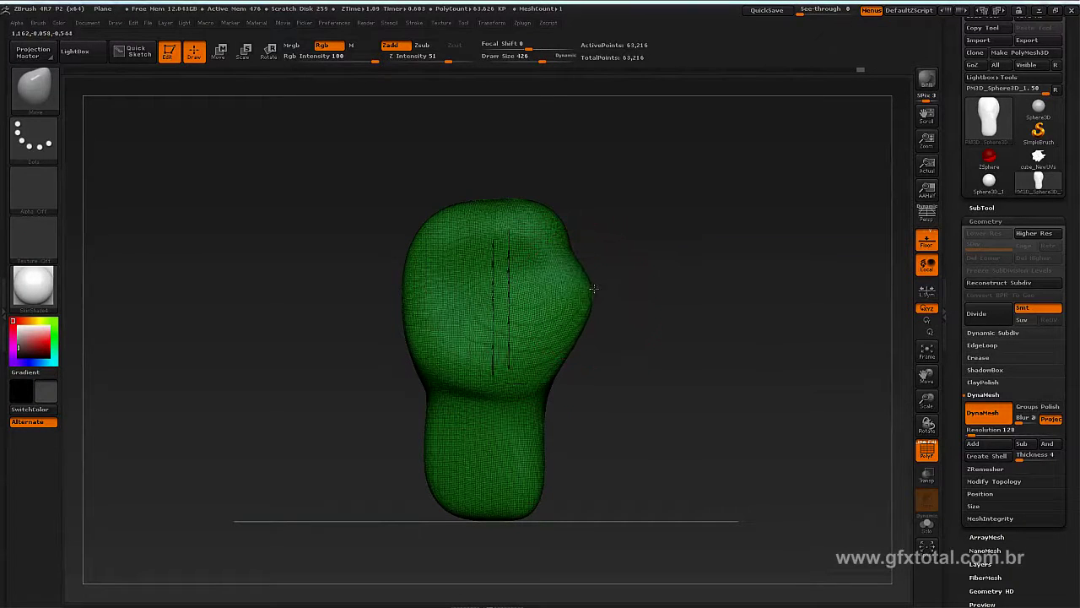
{"action": "left_click_drag", "start_coordinate": [668, 361], "coordinate": [683, 374]}
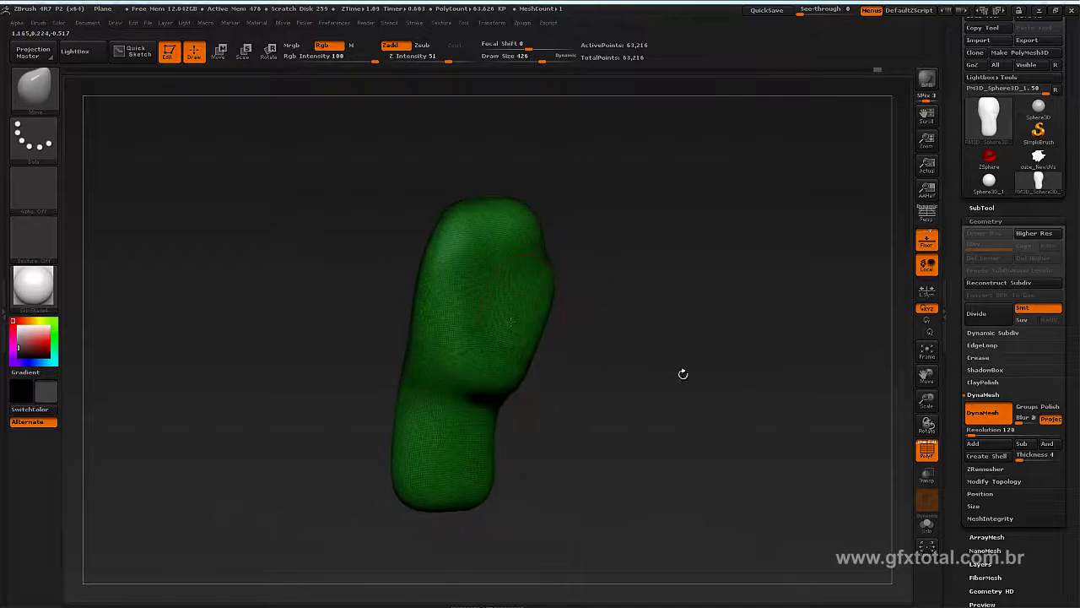
{"action": "left_click_drag", "start_coordinate": [557, 318], "coordinate": [582, 359], "text": "shift"}
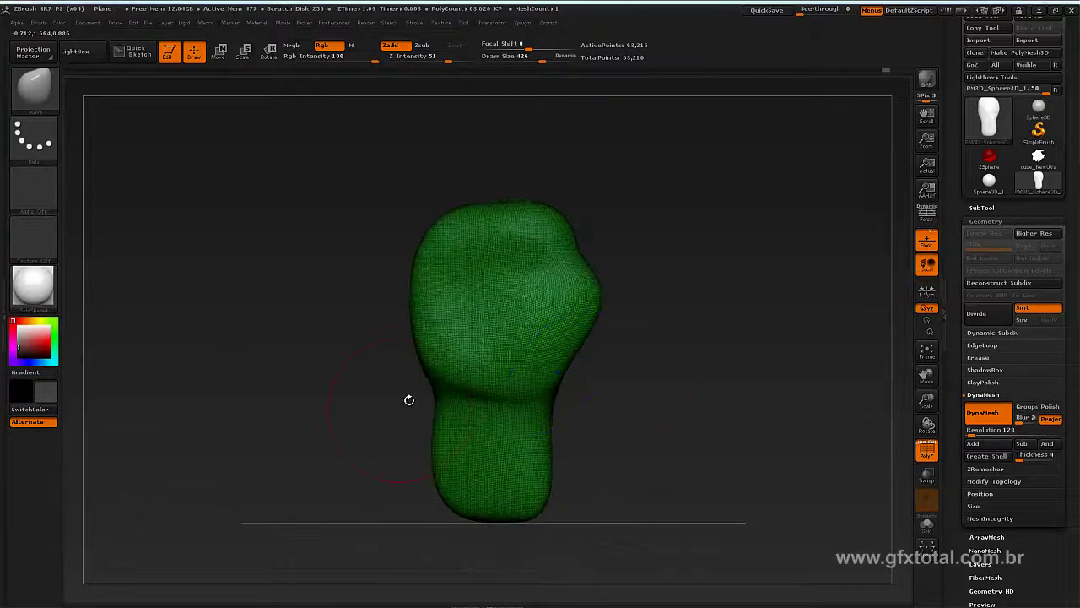
{"action": "key", "text": "alt+Tab"}
{"action": "left_click", "coordinate": [309, 21]}
Bring up the open-palm hand photo in the fifth tab, study it, and return to ZBrush
{"action": "left_click", "coordinate": [387, 21]}
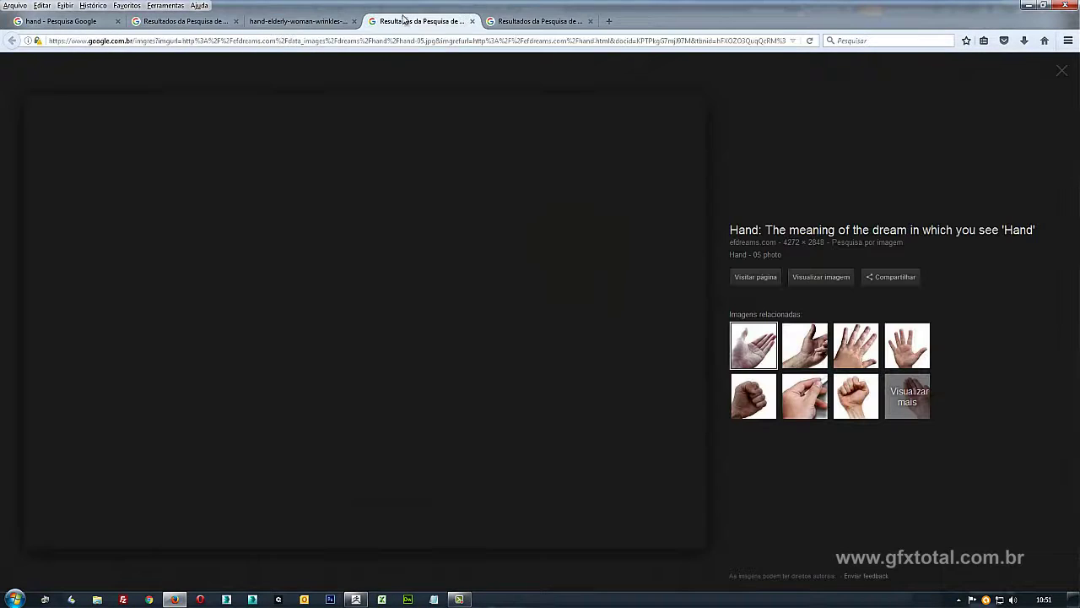
{"action": "left_click", "coordinate": [541, 22]}
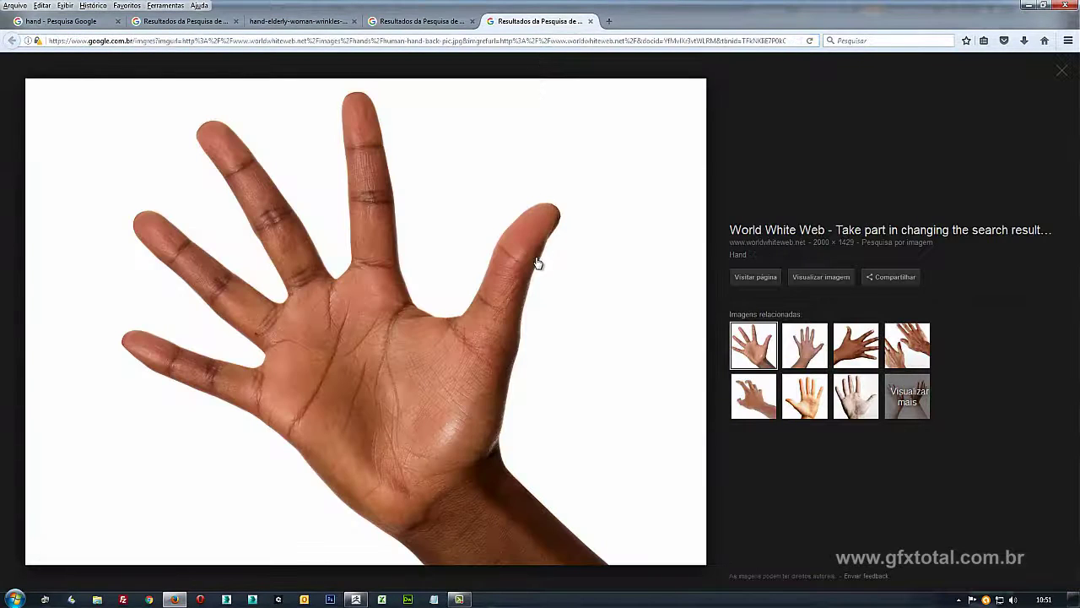
{"action": "left_click_drag", "start_coordinate": [537, 263], "coordinate": [554, 284]}
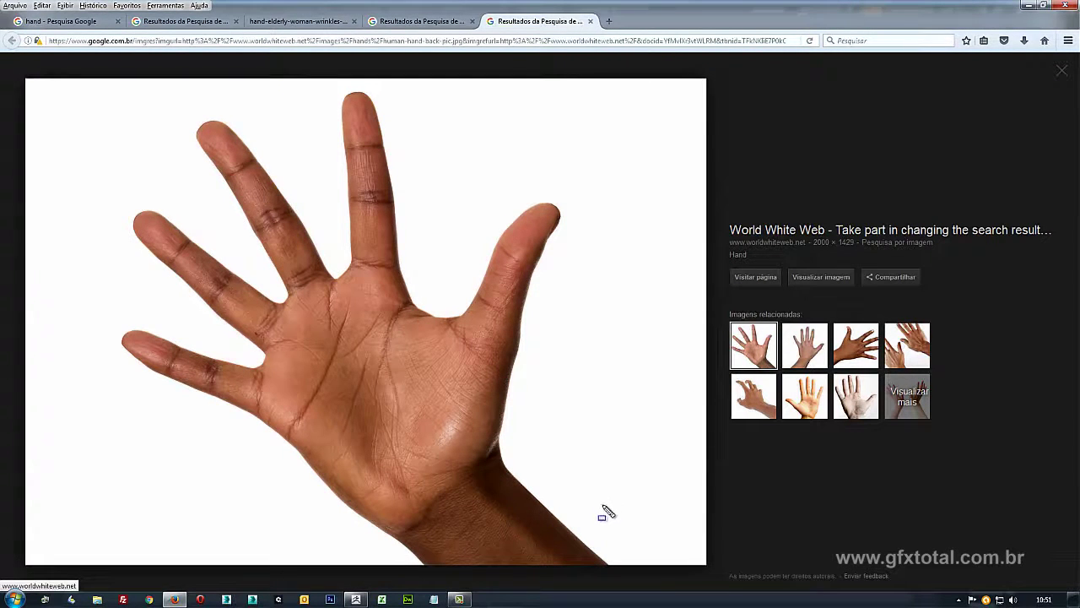
{"action": "left_click_drag", "start_coordinate": [603, 506], "coordinate": [554, 459]}
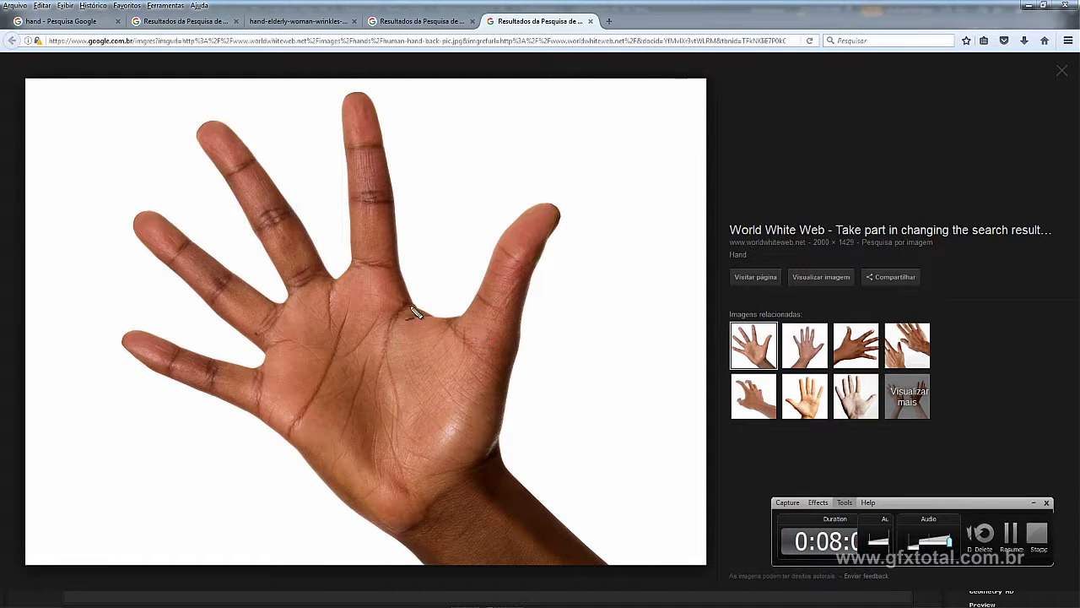
{"action": "left_click_drag", "start_coordinate": [412, 309], "coordinate": [406, 314]}
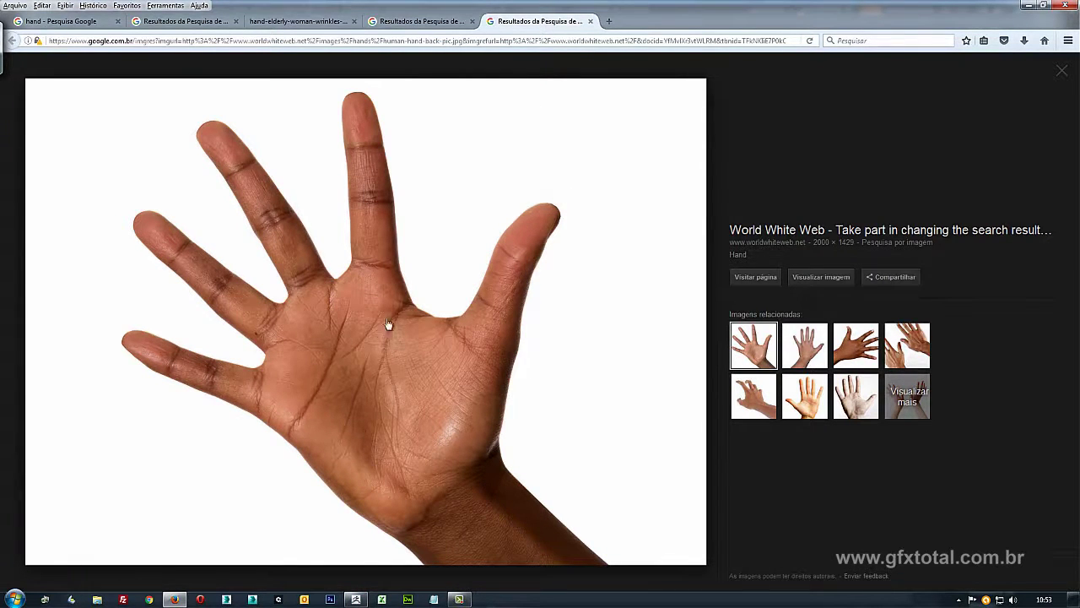
{"action": "left_click", "coordinate": [356, 599]}
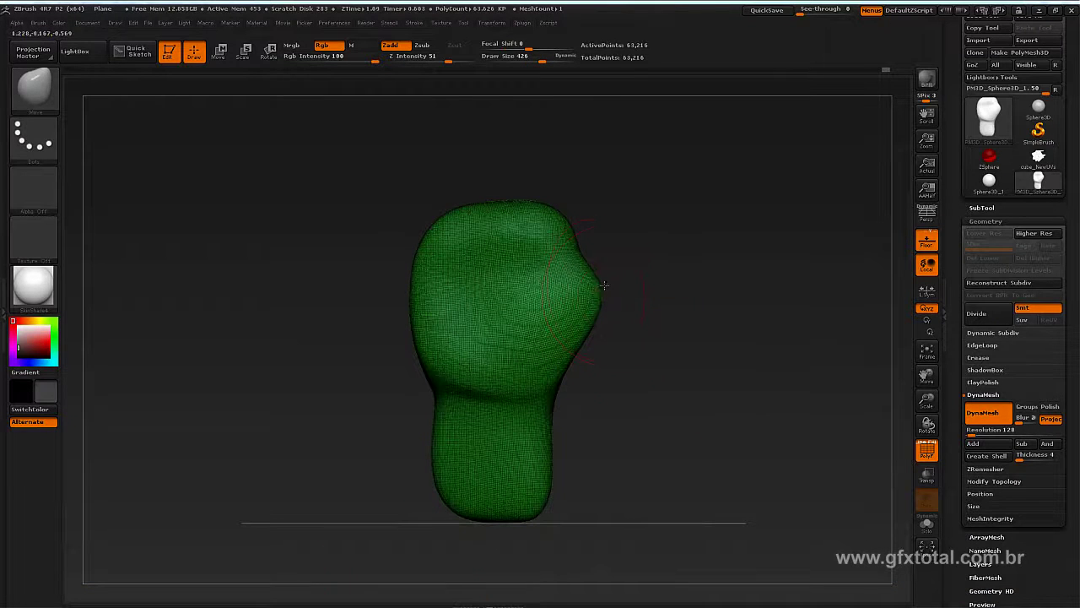
Pull the side of the block out into a thumb and fill out the upper-left palm
{"action": "mouse_move", "coordinate": [603, 285]}
{"action": "left_mouse_down"}
{"action": "mouse_move", "coordinate": [646, 244]}
{"action": "mouse_move", "coordinate": [613, 243]}
{"action": "mouse_move", "coordinate": [629, 253]}
{"action": "mouse_move", "coordinate": [650, 243]}
{"action": "left_mouse_up"}
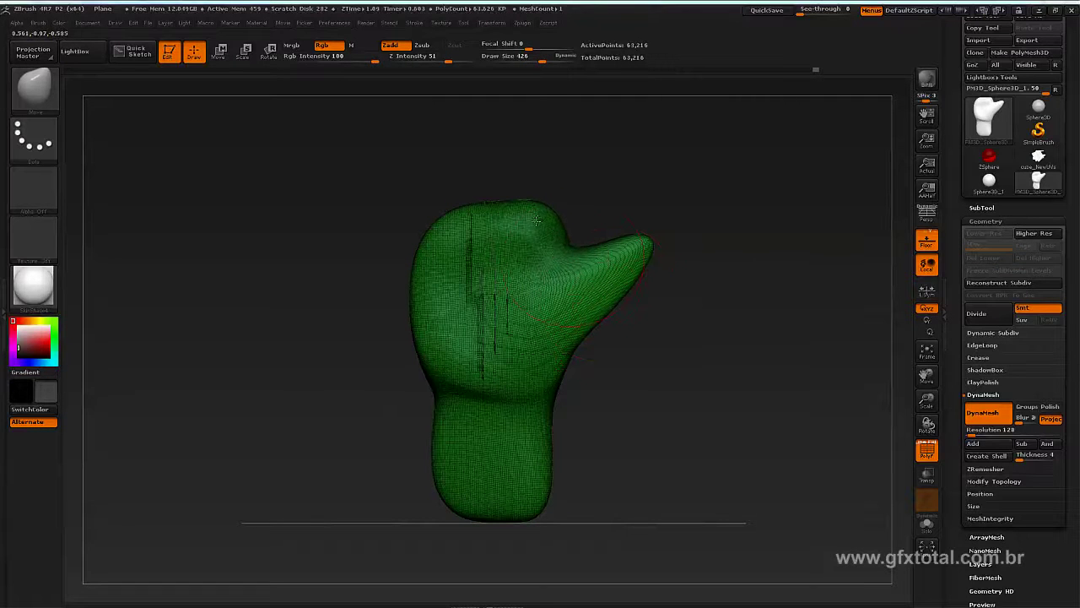
{"action": "mouse_move", "coordinate": [493, 216]}
{"action": "left_mouse_down"}
{"action": "mouse_move", "coordinate": [439, 253]}
{"action": "mouse_move", "coordinate": [439, 355]}
{"action": "left_mouse_up"}
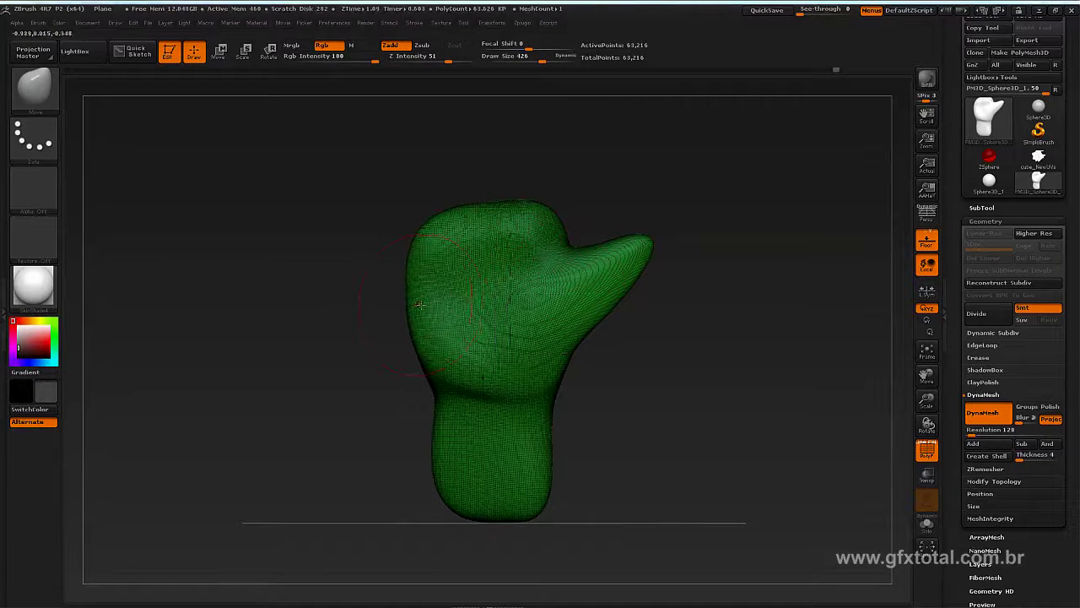
{"action": "mouse_move", "coordinate": [421, 287]}
{"action": "left_mouse_down"}
{"action": "mouse_move", "coordinate": [488, 319]}
{"action": "mouse_move", "coordinate": [548, 291]}
{"action": "mouse_move", "coordinate": [507, 253]}
{"action": "left_mouse_up"}
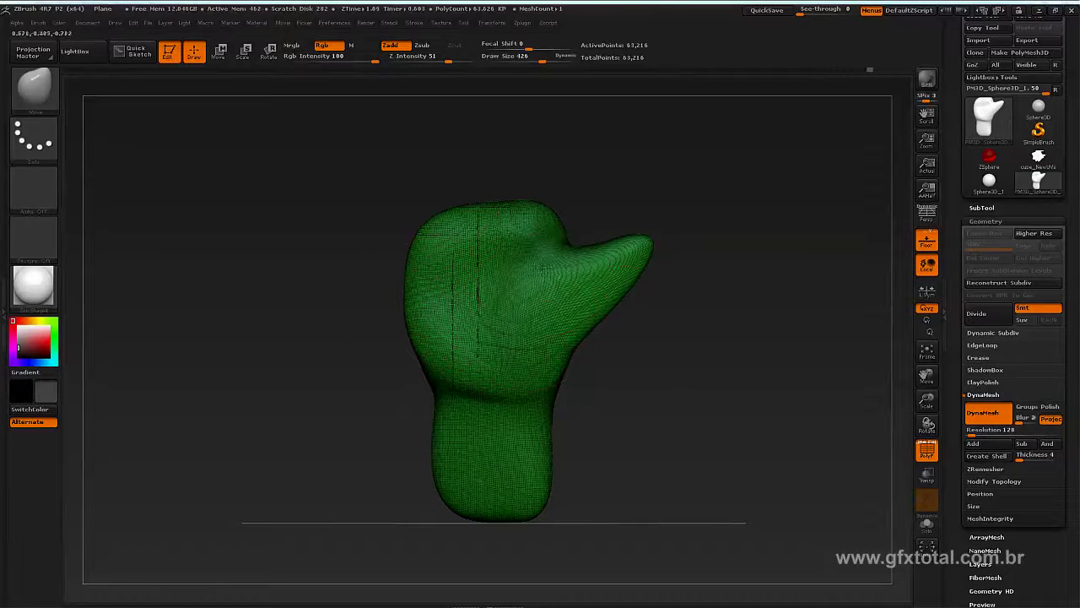
{"action": "mouse_move", "coordinate": [584, 312]}
{"action": "left_mouse_down"}
{"action": "mouse_move", "coordinate": [482, 295]}
{"action": "mouse_move", "coordinate": [594, 204]}
{"action": "mouse_move", "coordinate": [548, 244]}
{"action": "mouse_move", "coordinate": [479, 209]}
{"action": "mouse_move", "coordinate": [557, 249]}
{"action": "mouse_move", "coordinate": [745, 287]}
{"action": "mouse_move", "coordinate": [753, 334]}
{"action": "mouse_move", "coordinate": [721, 253]}
{"action": "mouse_move", "coordinate": [649, 322]}
{"action": "left_mouse_up"}
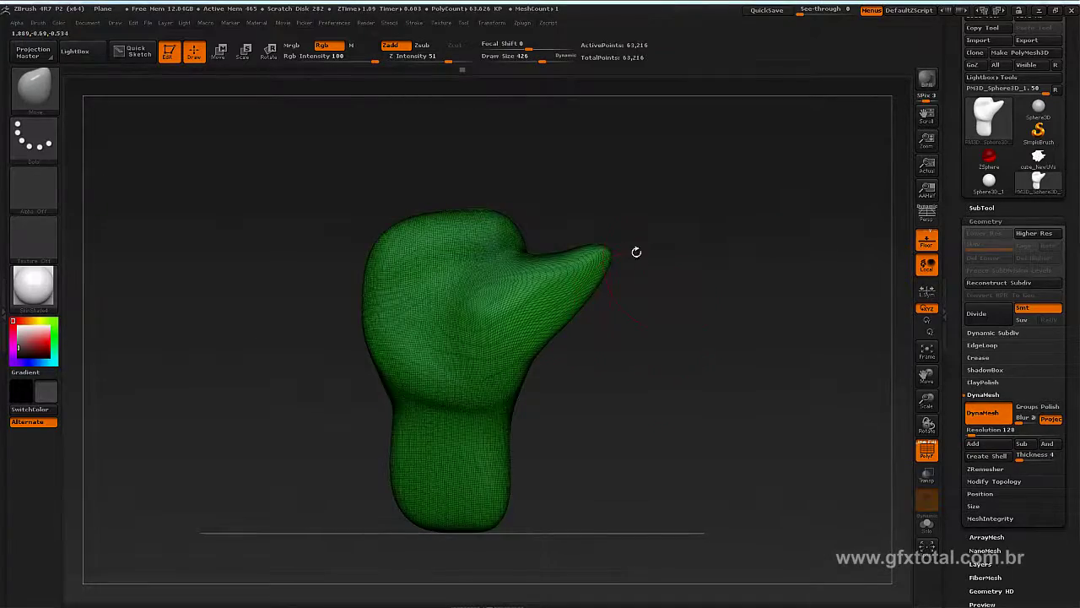
Lift the thumb tip, mask near the thumb up close, then zoom out to the whole hand
{"action": "left_click_drag", "start_coordinate": [636, 248], "coordinate": [665, 297], "text": "alt"}
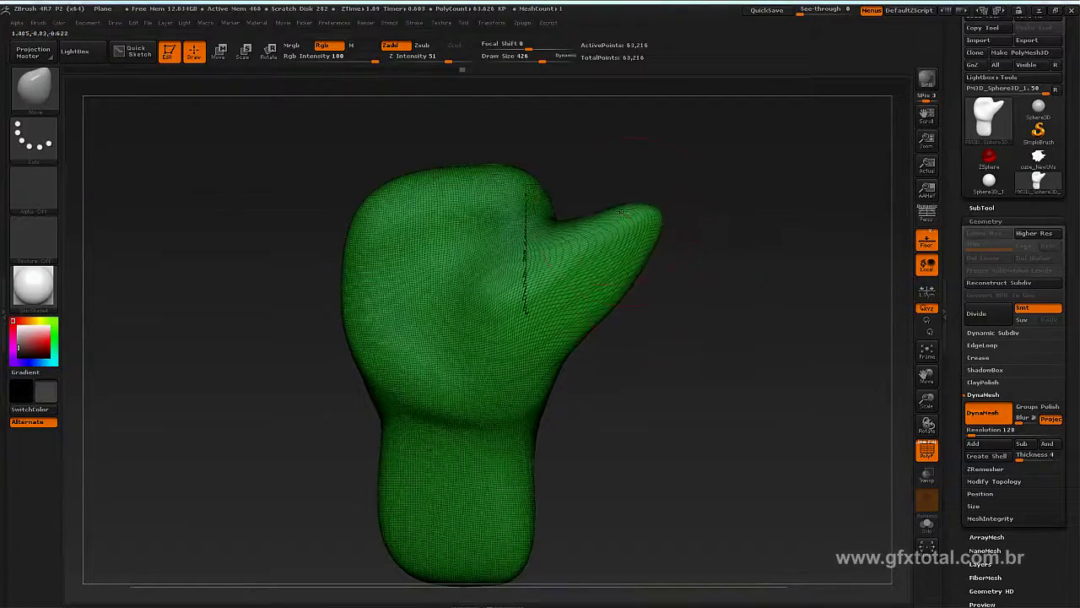
{"action": "left_click_drag", "start_coordinate": [629, 215], "coordinate": [628, 201]}
{"action": "left_click_drag", "start_coordinate": [668, 277], "coordinate": [512, 314], "text": "alt"}
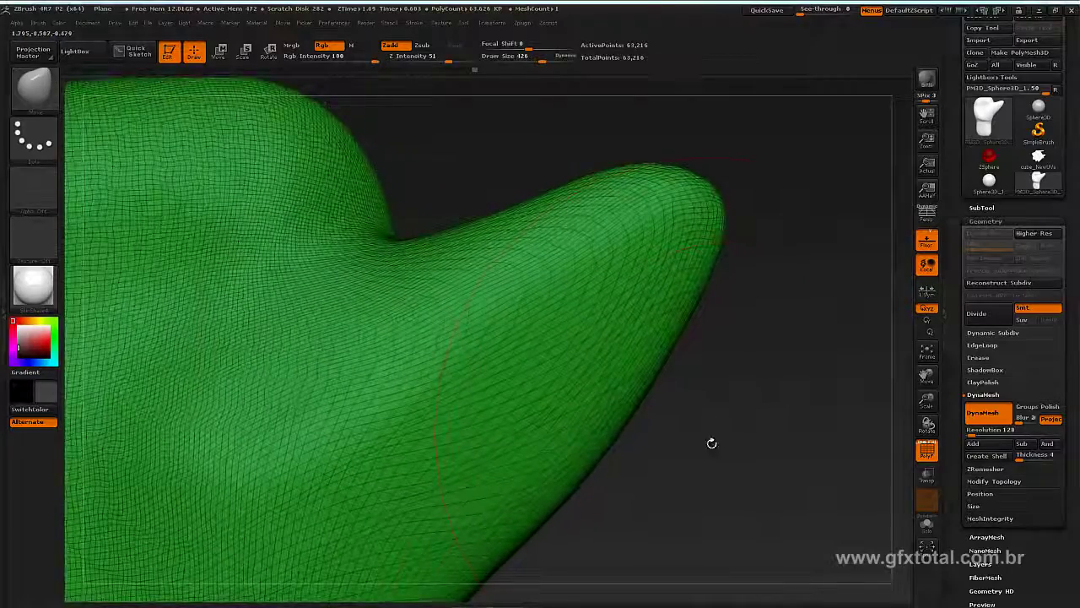
{"action": "mouse_move", "coordinate": [711, 442]}
{"action": "left_mouse_down"}
{"action": "mouse_move", "coordinate": [740, 287]}
{"action": "mouse_move", "coordinate": [833, 375]}
{"action": "mouse_move", "coordinate": [840, 412]}
{"action": "left_mouse_up"}
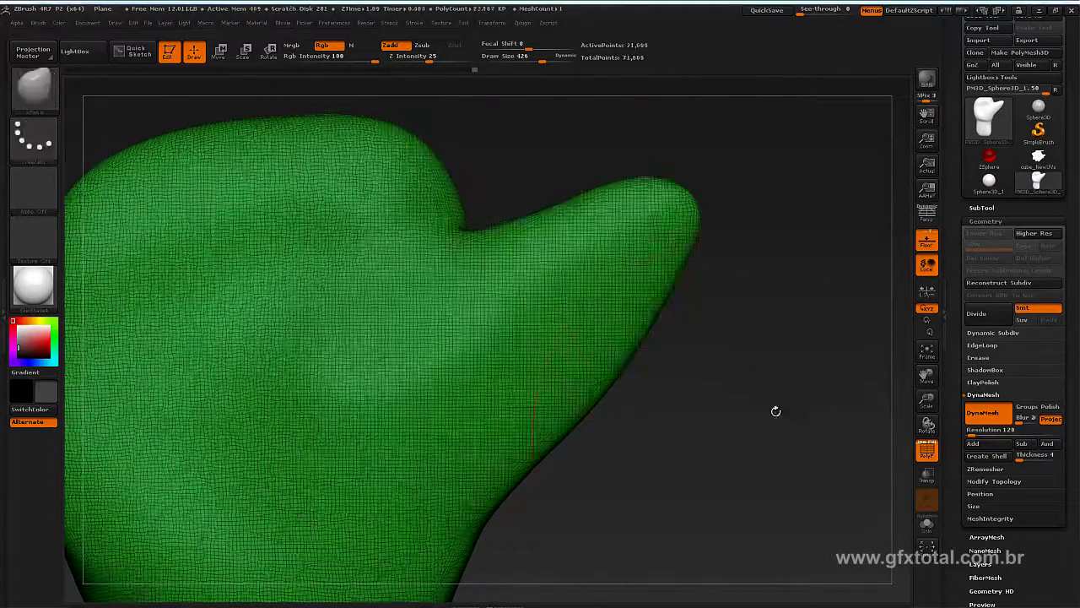
{"action": "mouse_move", "coordinate": [726, 373]}
{"action": "left_mouse_down", "text": "alt"}
{"action": "mouse_move", "coordinate": [732, 368]}
{"action": "mouse_move", "coordinate": [711, 356]}
{"action": "mouse_move", "coordinate": [735, 374]}
{"action": "mouse_move", "coordinate": [722, 351]}
{"action": "mouse_move", "coordinate": [723, 425]}
{"action": "mouse_move", "coordinate": [516, 247]}
{"action": "left_mouse_up", "text": "alt"}
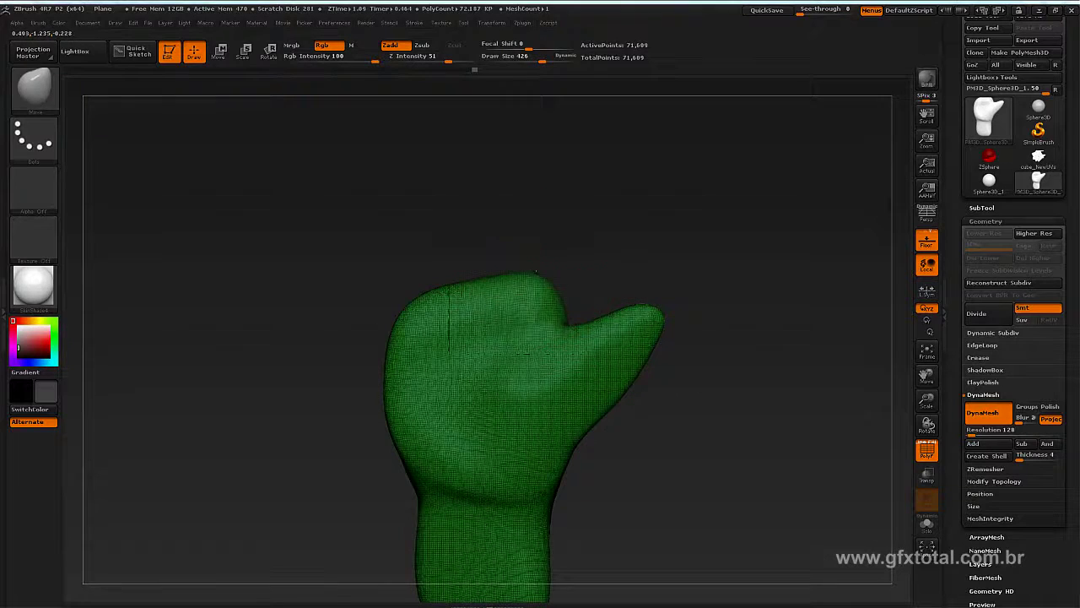
At Draw Size 220, pull a tall index finger up from the top of the block
{"action": "key", "text": "space"}
{"action": "left_click_drag", "start_coordinate": [540, 274], "coordinate": [519, 272]}
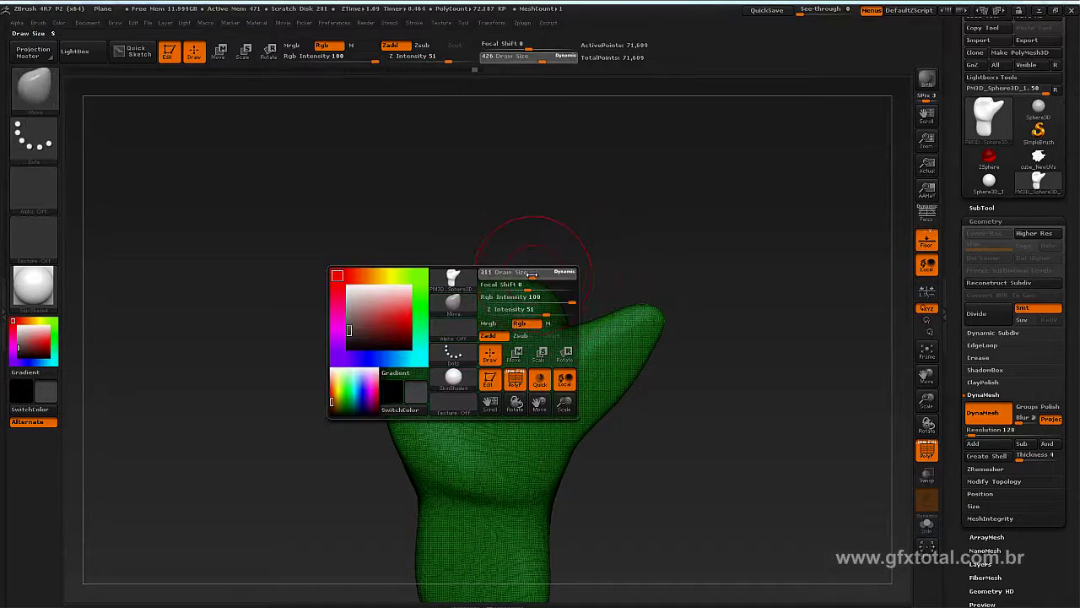
{"action": "mouse_move", "coordinate": [547, 308]}
{"action": "left_mouse_down"}
{"action": "mouse_move", "coordinate": [549, 150]}
{"action": "mouse_move", "coordinate": [613, 187]}
{"action": "mouse_move", "coordinate": [514, 221]}
{"action": "mouse_move", "coordinate": [512, 179]}
{"action": "left_mouse_up"}
{"action": "left_click_drag", "start_coordinate": [564, 263], "coordinate": [551, 258]}
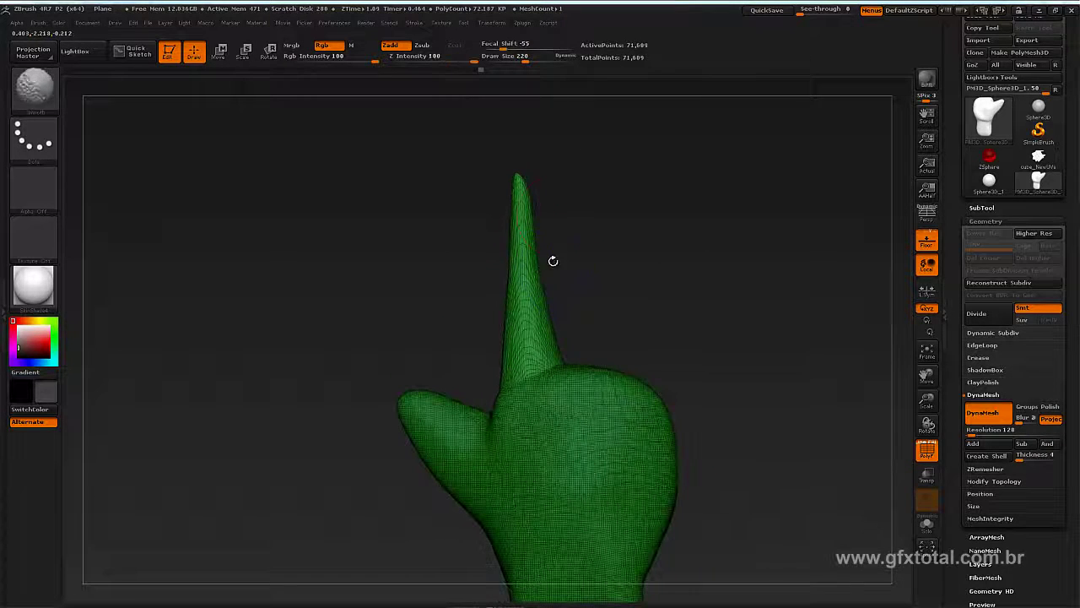
{"action": "mouse_move", "coordinate": [608, 282]}
{"action": "left_mouse_down"}
{"action": "mouse_move", "coordinate": [733, 308]}
{"action": "mouse_move", "coordinate": [714, 294]}
{"action": "mouse_move", "coordinate": [704, 366]}
{"action": "mouse_move", "coordinate": [684, 332]}
{"action": "mouse_move", "coordinate": [687, 351]}
{"action": "mouse_move", "coordinate": [677, 225]}
{"action": "mouse_move", "coordinate": [776, 350]}
{"action": "mouse_move", "coordinate": [754, 323]}
{"action": "left_mouse_up"}
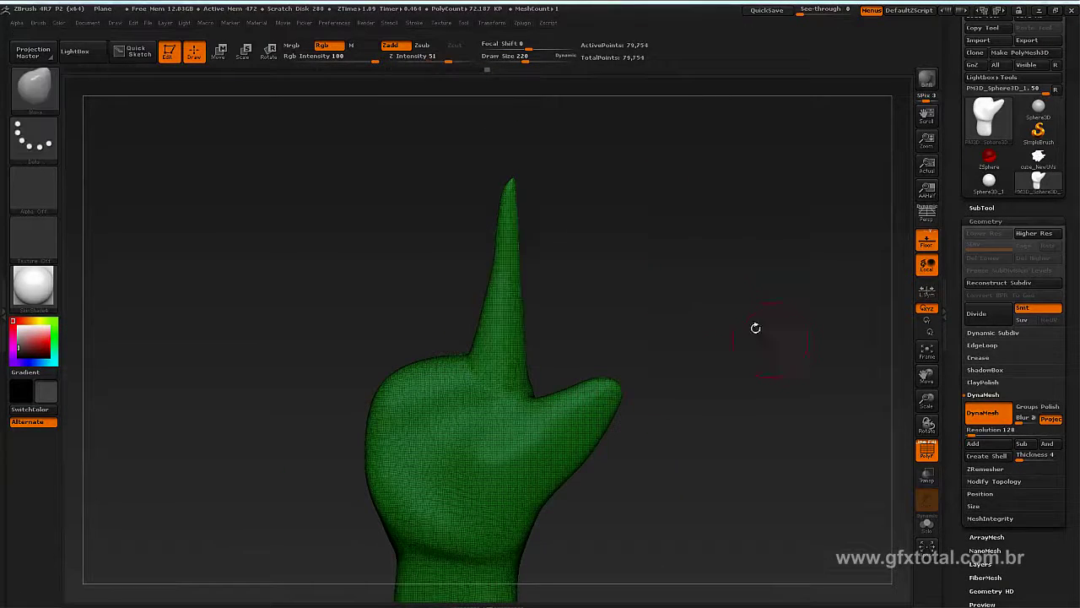
Switch to the Inflat brush at Draw Size 264 and fill out the finger with a rounded tip
{"action": "left_click", "coordinate": [53, 97]}
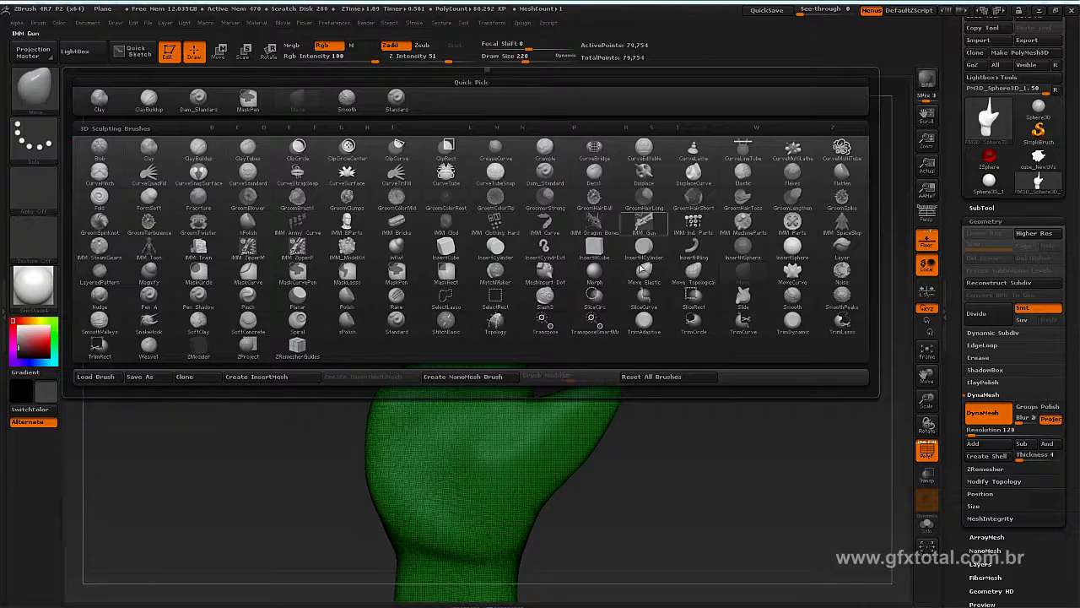
{"action": "left_click", "coordinate": [397, 251]}
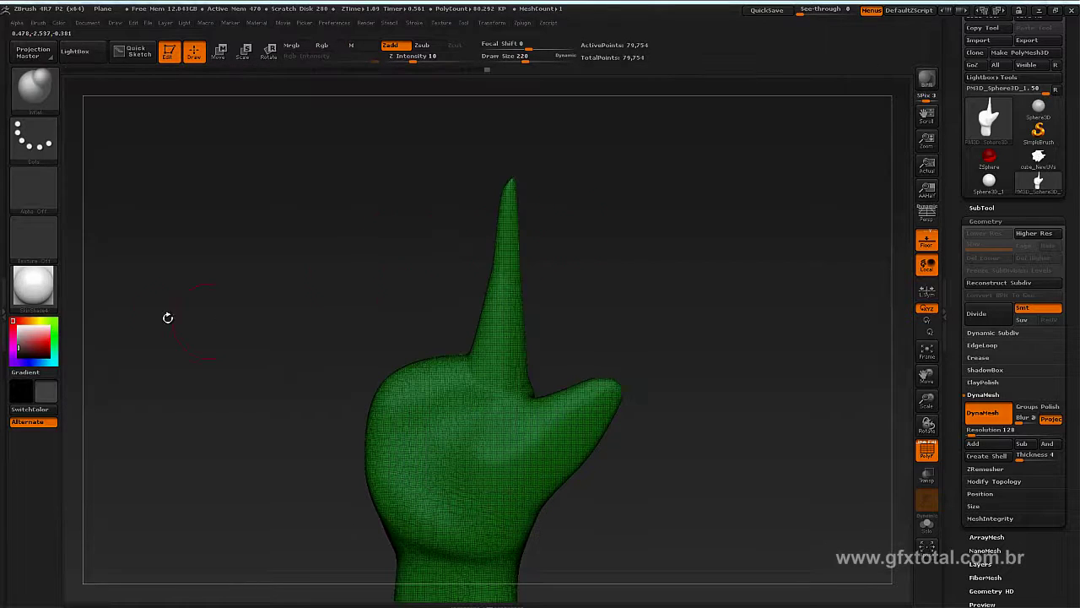
{"action": "key", "text": "space"}
{"action": "left_click_drag", "start_coordinate": [531, 243], "coordinate": [550, 243]}
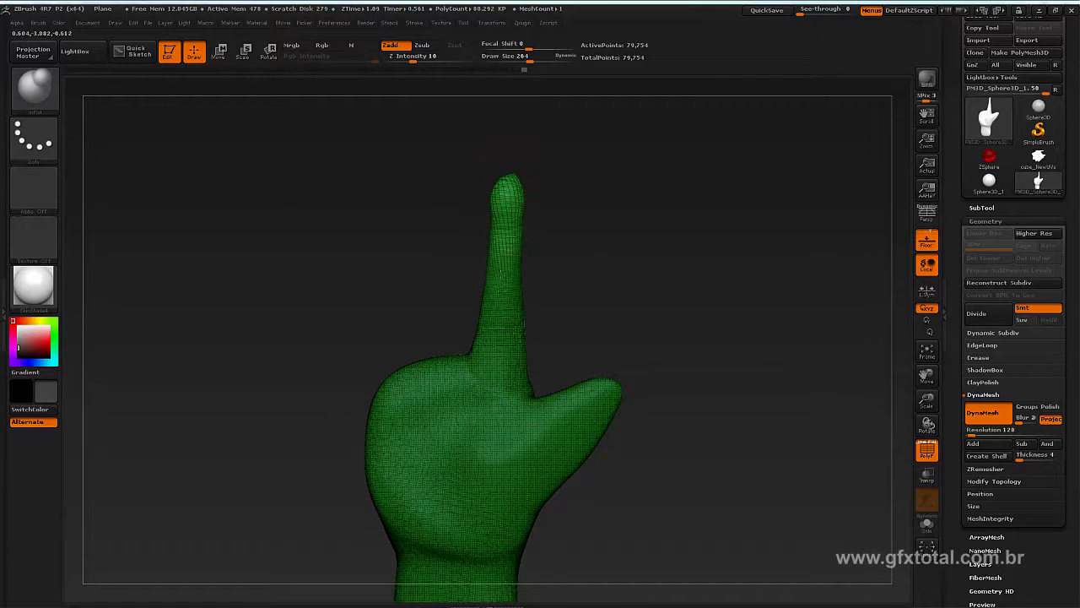
{"action": "left_click_drag", "start_coordinate": [576, 240], "coordinate": [498, 243]}
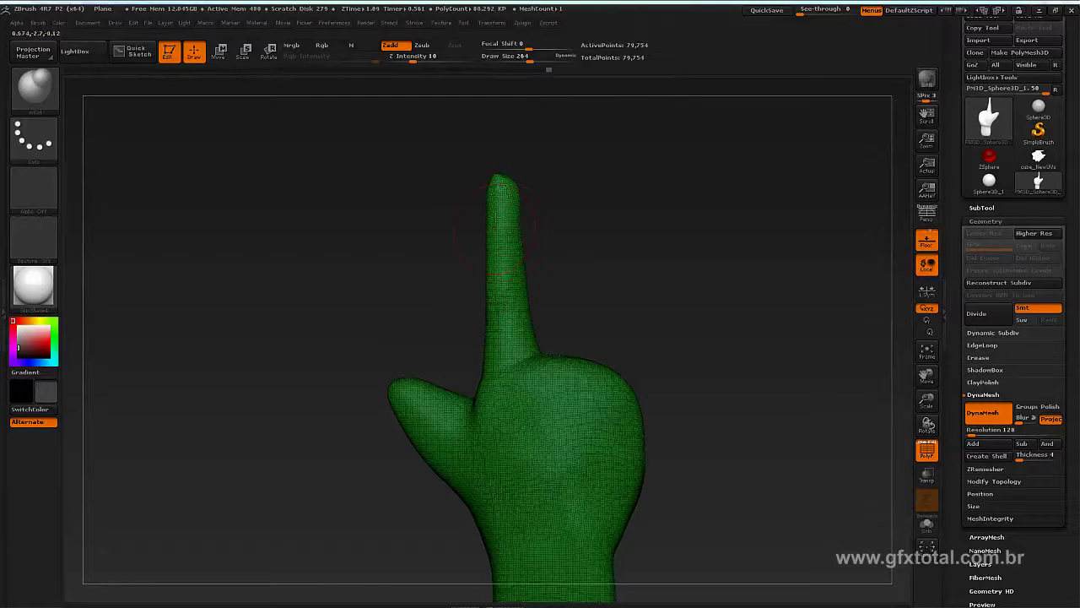
{"action": "mouse_move", "coordinate": [612, 254]}
{"action": "left_mouse_down"}
{"action": "mouse_move", "coordinate": [605, 282]}
{"action": "mouse_move", "coordinate": [566, 304]}
{"action": "mouse_move", "coordinate": [605, 311]}
{"action": "mouse_move", "coordinate": [626, 292]}
{"action": "left_mouse_up"}
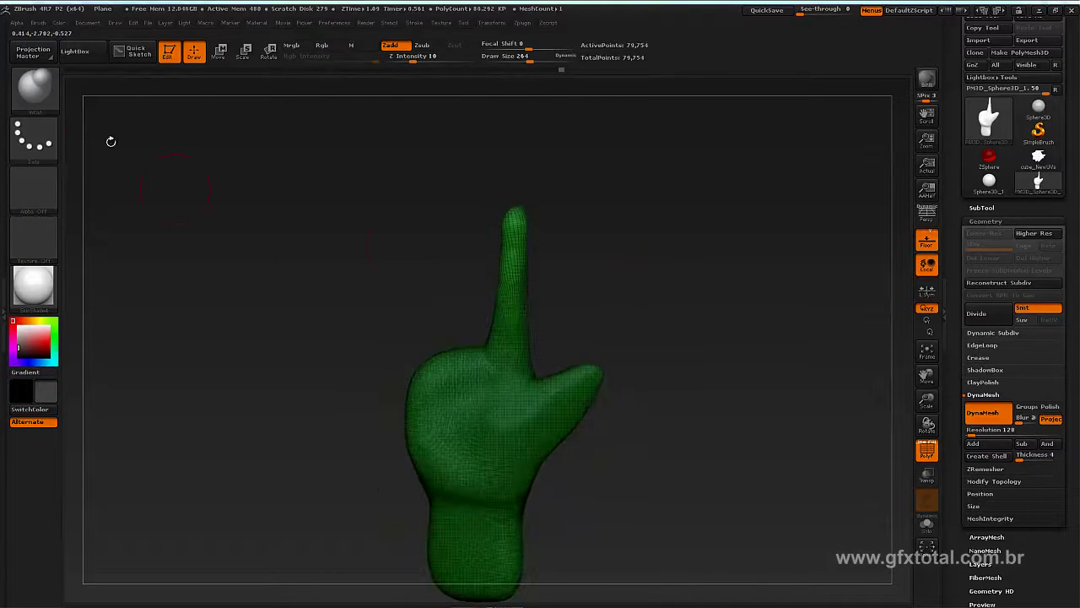
Select the Move brush from the brush library
{"action": "left_click", "coordinate": [53, 84]}
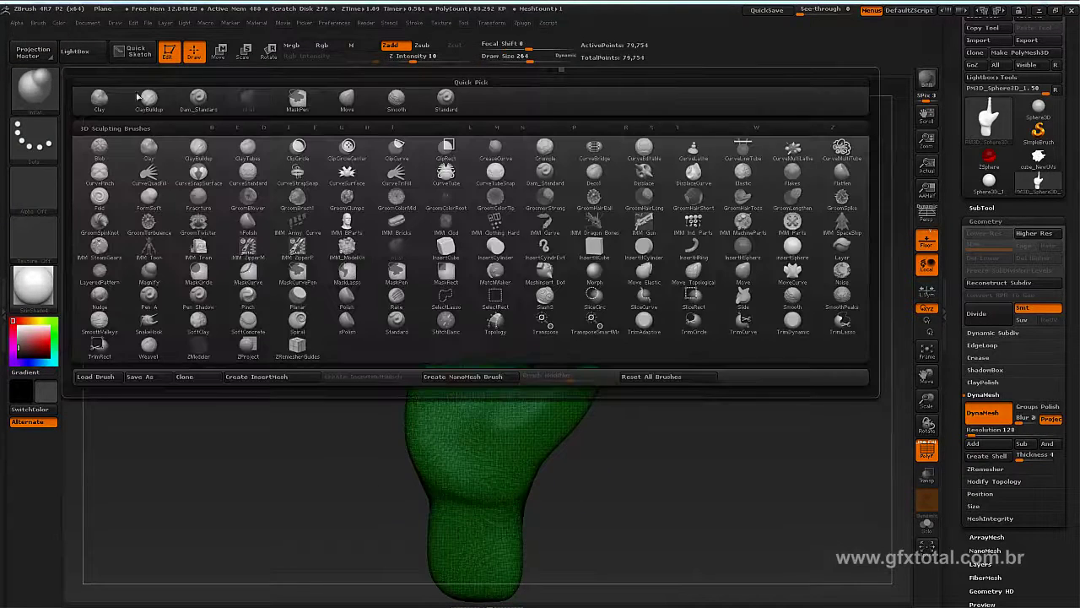
{"action": "left_click", "coordinate": [355, 103]}
{"action": "key", "text": "space"}
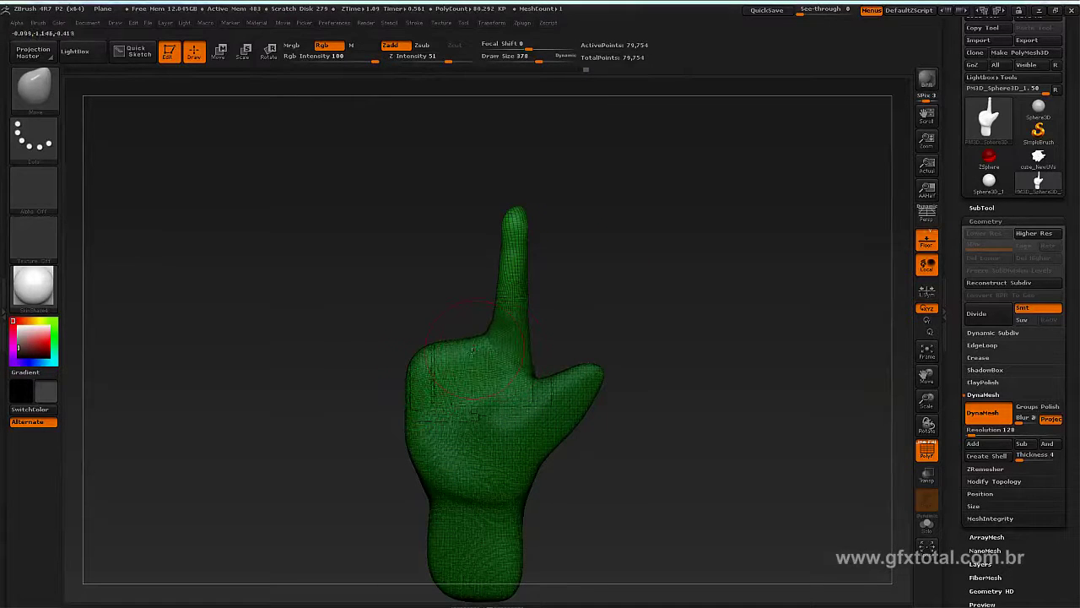
{"action": "left_click_drag", "start_coordinate": [462, 358], "coordinate": [540, 338]}
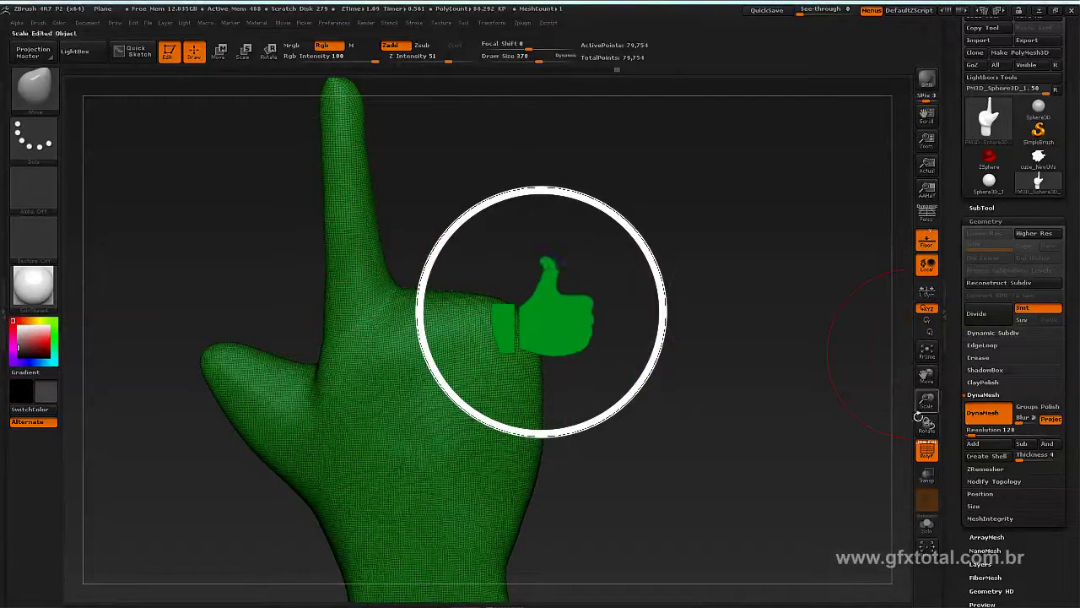
Turn off PolyF to hide the wireframe and orbit to see the thumb, palm and back
{"action": "left_click", "coordinate": [926, 453]}
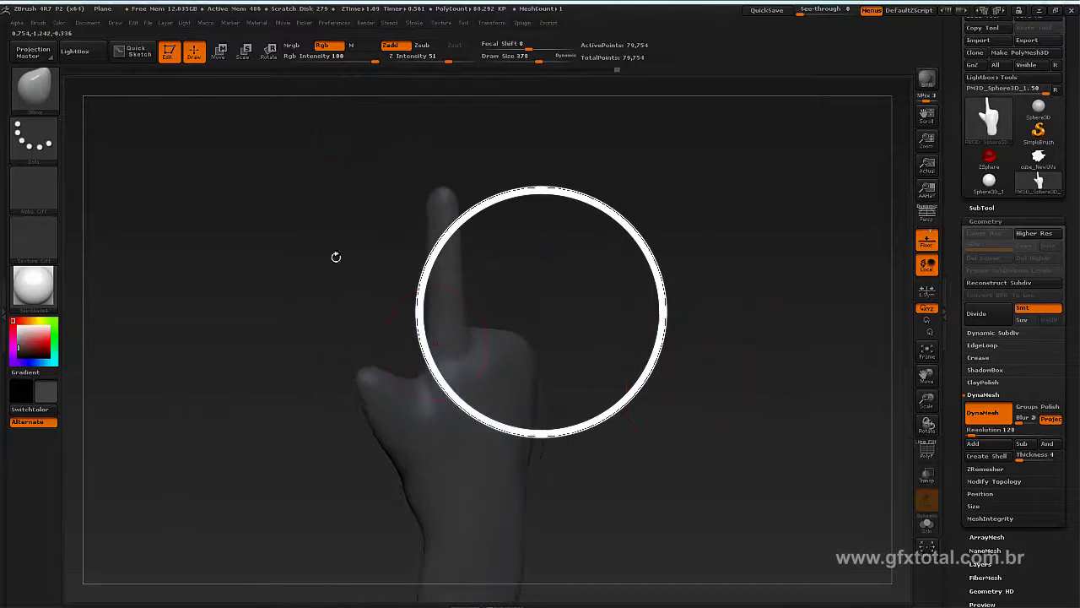
{"action": "left_click_drag", "start_coordinate": [507, 244], "coordinate": [730, 225]}
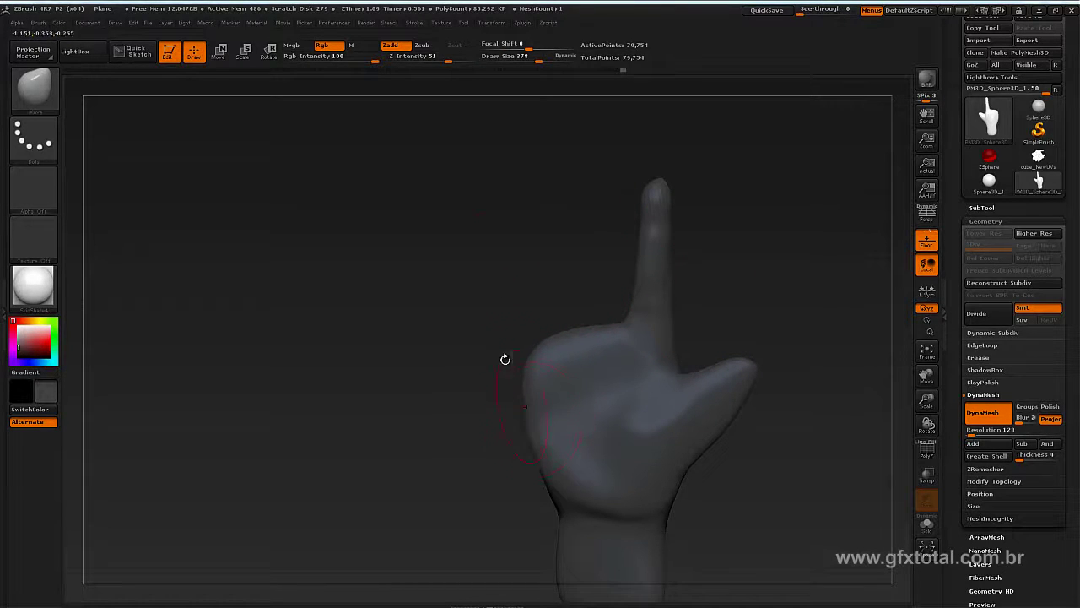
{"action": "left_click_drag", "start_coordinate": [427, 348], "coordinate": [253, 338]}
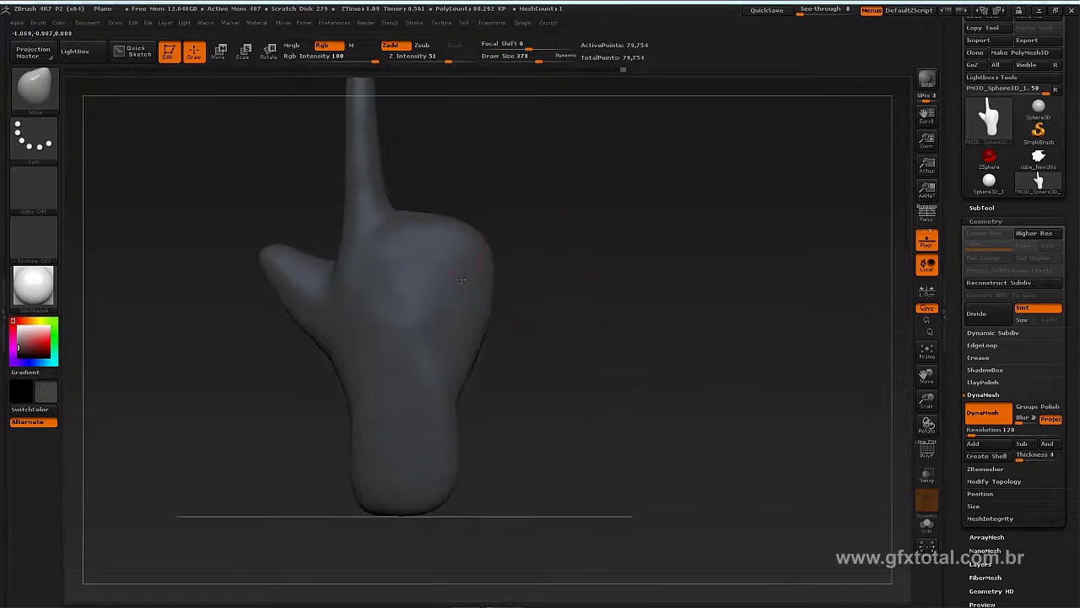
{"action": "left_click", "coordinate": [34, 92]}
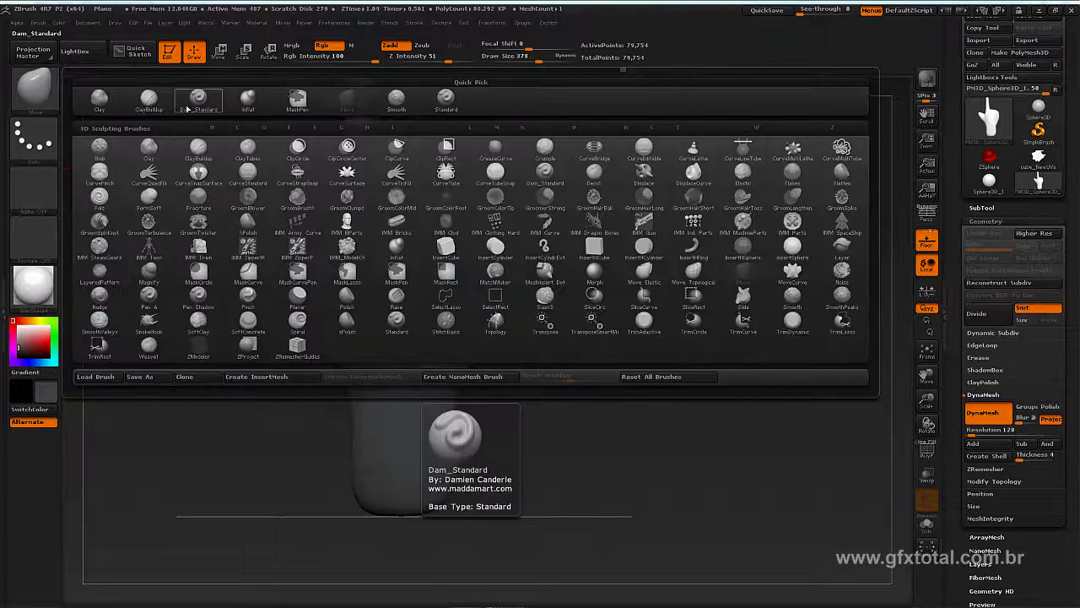
Choose the Standard brush at Draw Size 150 and adjust the Stroke Lazy Radius
{"action": "left_click", "coordinate": [445, 99]}
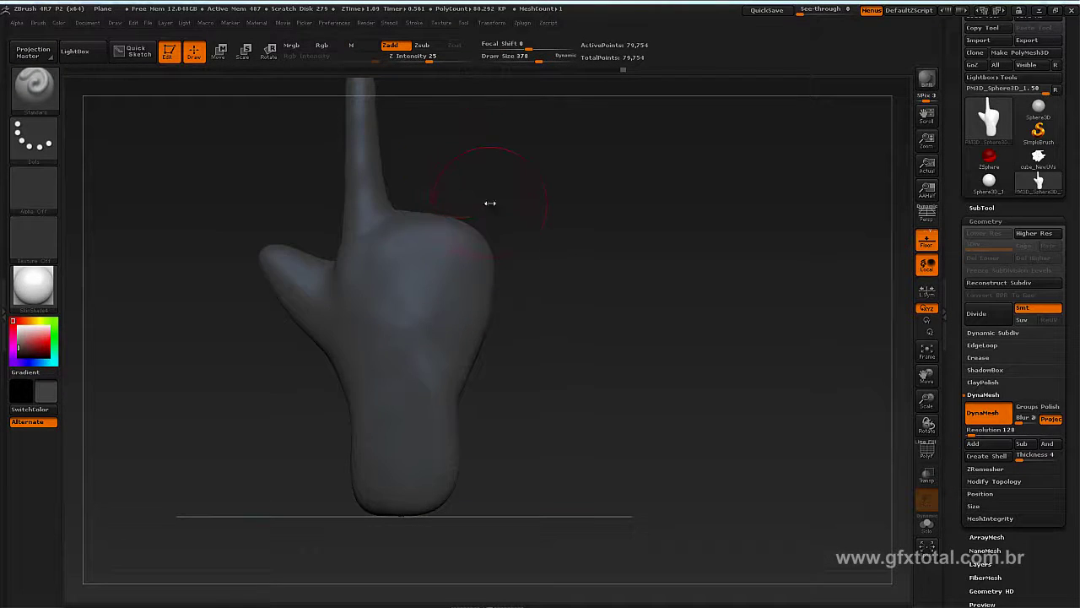
{"action": "key", "text": "space"}
{"action": "left_click_drag", "start_coordinate": [506, 367], "coordinate": [472, 368]}
{"action": "left_click", "coordinate": [416, 23]}
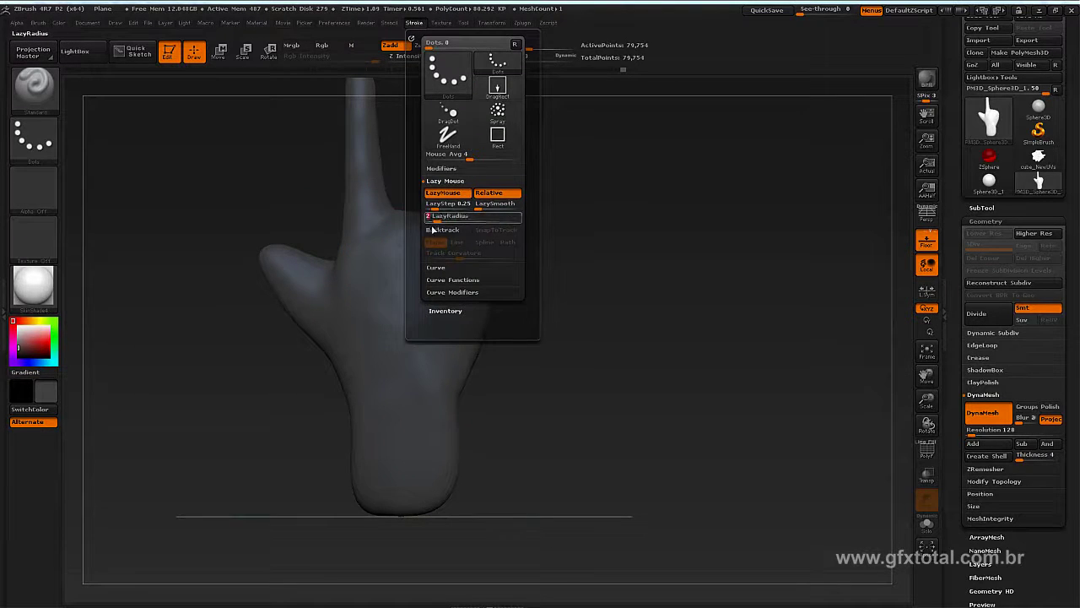
{"action": "mouse_move", "coordinate": [422, 157]}
{"action": "left_mouse_down", "text": "alt"}
{"action": "mouse_move", "coordinate": [405, 244]}
{"action": "mouse_move", "coordinate": [496, 244]}
{"action": "left_mouse_up", "text": "alt"}
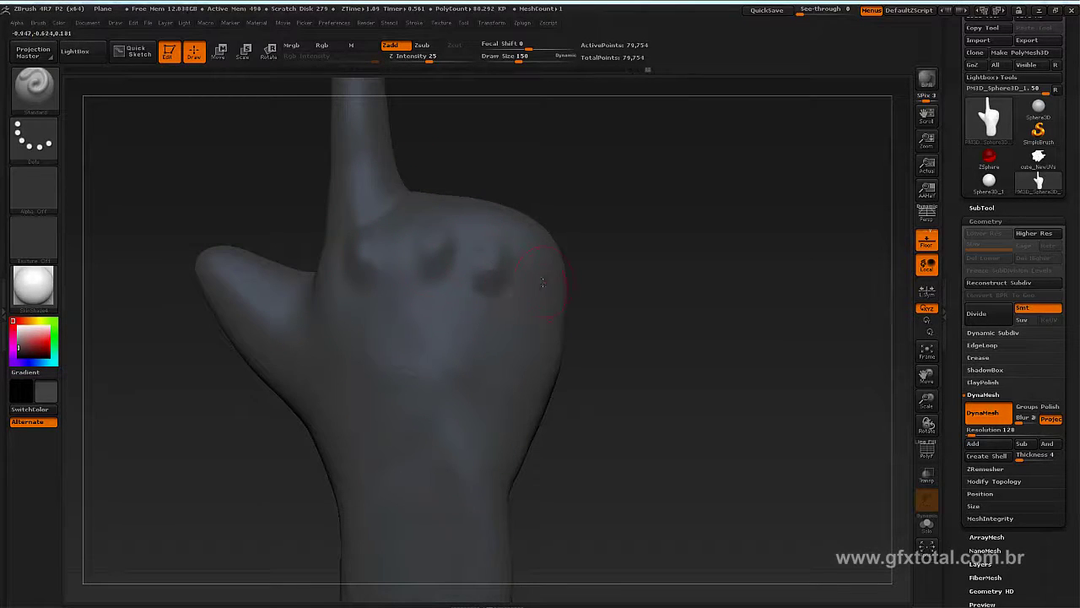
Raise a knuckle bump and sculpt several tendon ridges down the back of the hand
{"action": "left_click_drag", "start_coordinate": [545, 312], "coordinate": [549, 322]}
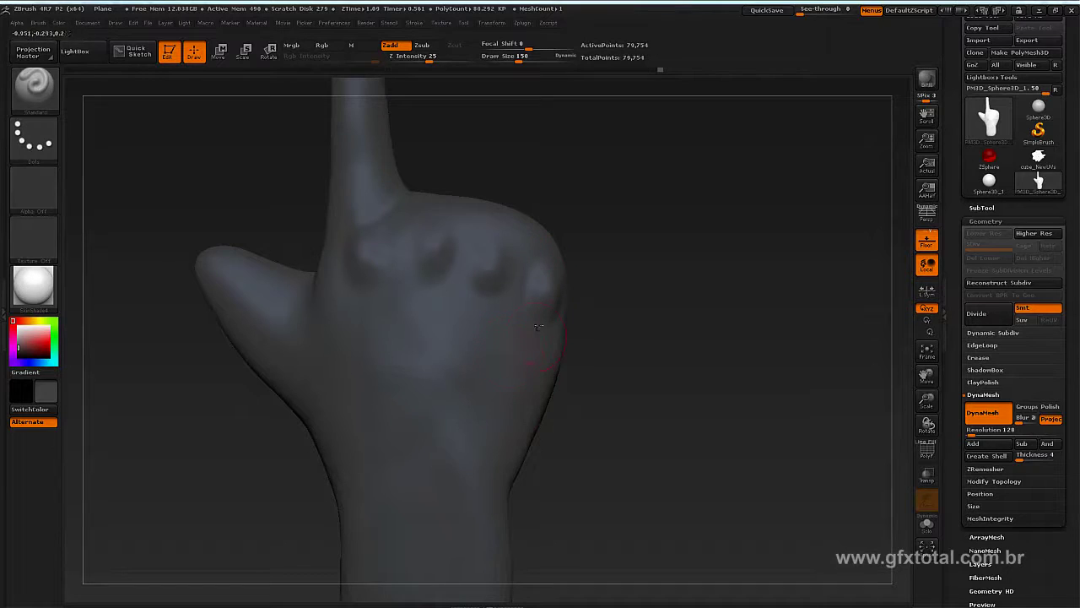
{"action": "left_click_drag", "start_coordinate": [486, 297], "coordinate": [440, 404]}
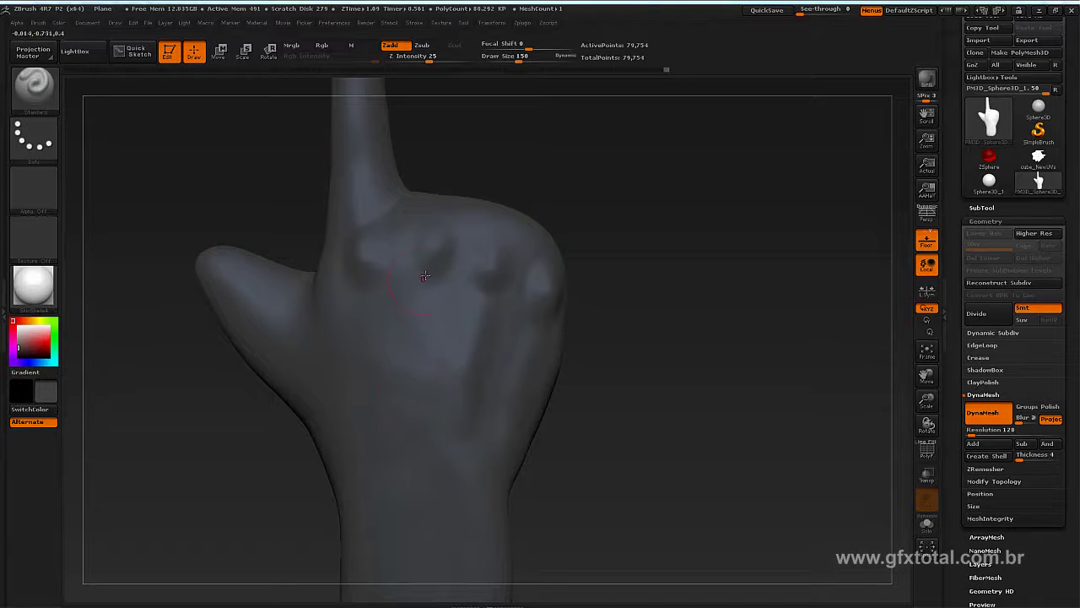
{"action": "left_click_drag", "start_coordinate": [425, 276], "coordinate": [436, 370]}
{"action": "left_click_drag", "start_coordinate": [373, 291], "coordinate": [396, 422]}
{"action": "left_click_drag", "start_coordinate": [389, 285], "coordinate": [405, 400]}
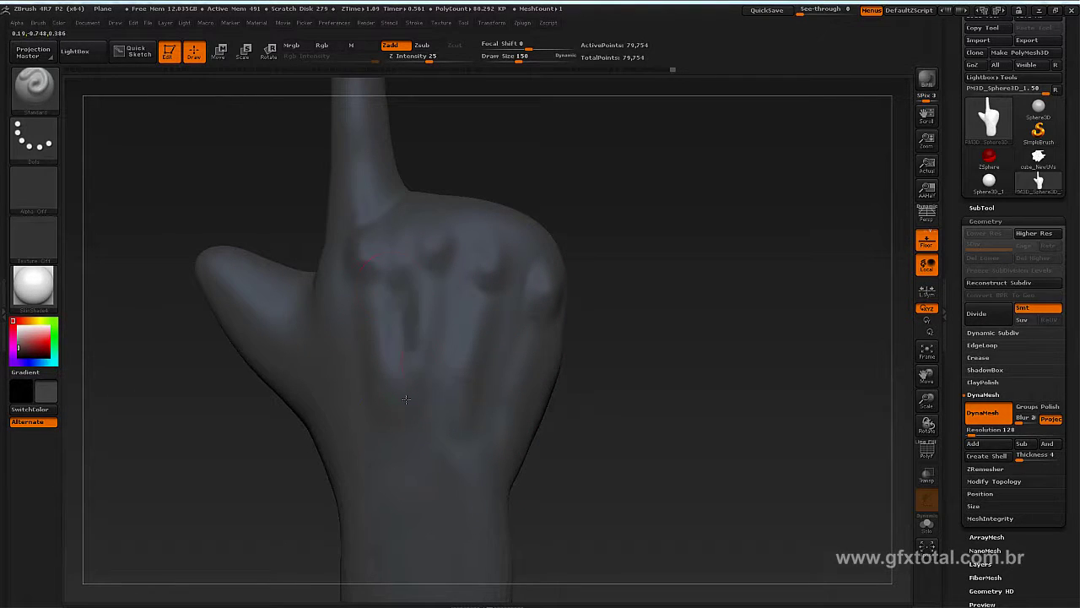
{"action": "left_click_drag", "start_coordinate": [451, 298], "coordinate": [454, 386]}
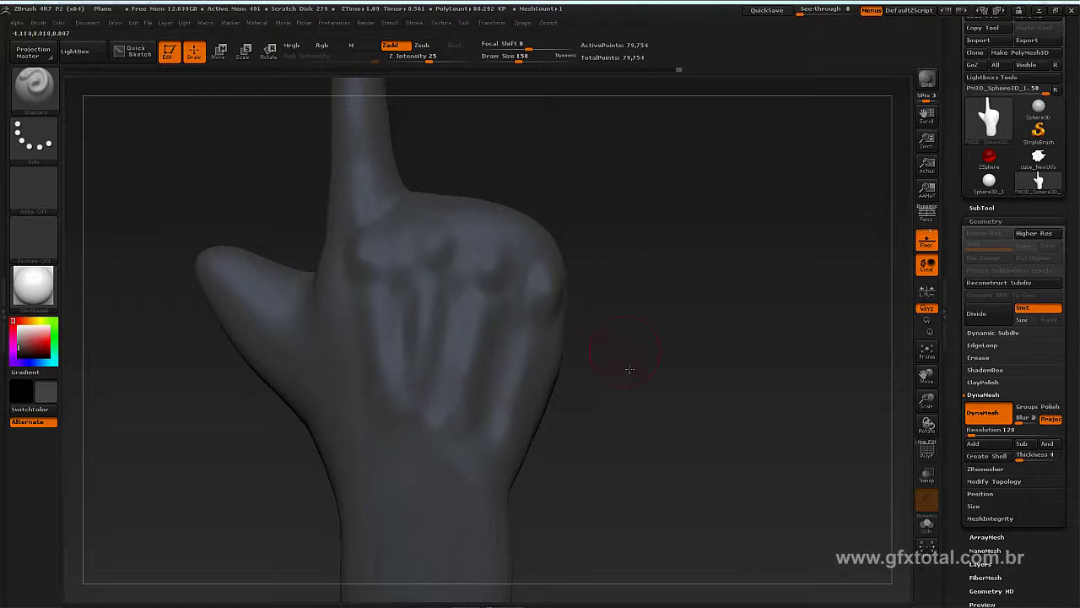
Orbit the hand to inspect the knuckles, from an upright front view to a side view
{"action": "mouse_move", "coordinate": [627, 369]}
{"action": "left_mouse_down"}
{"action": "mouse_move", "coordinate": [627, 397]}
{"action": "mouse_move", "coordinate": [636, 355]}
{"action": "left_mouse_up"}
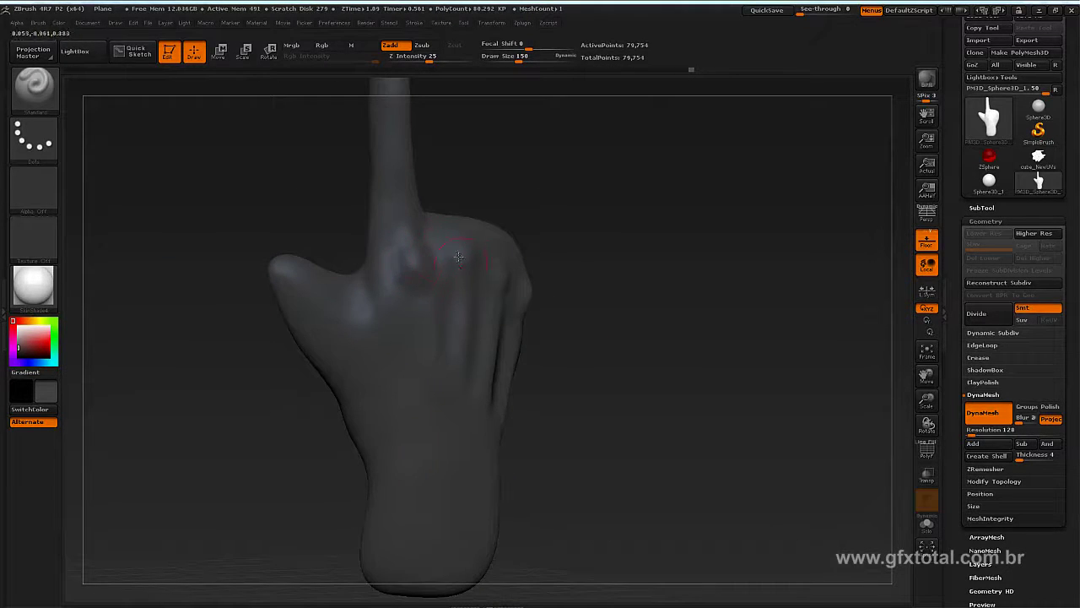
{"action": "left_click_drag", "start_coordinate": [580, 240], "coordinate": [512, 255]}
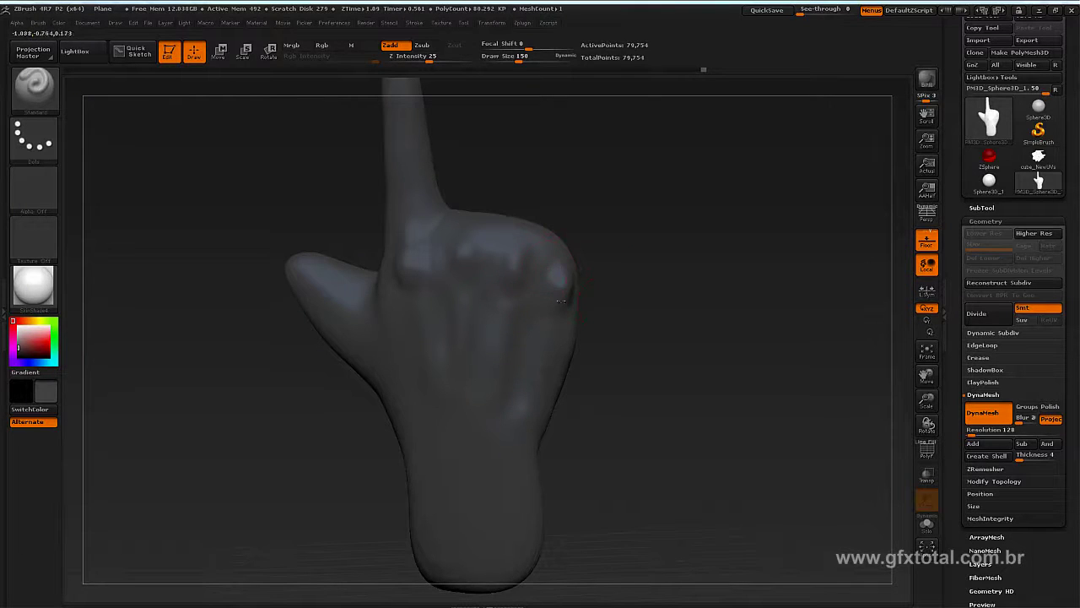
{"action": "mouse_move", "coordinate": [599, 265]}
{"action": "left_mouse_down"}
{"action": "mouse_move", "coordinate": [597, 285]}
{"action": "mouse_move", "coordinate": [694, 278]}
{"action": "mouse_move", "coordinate": [683, 241]}
{"action": "mouse_move", "coordinate": [348, 272]}
{"action": "left_mouse_up"}
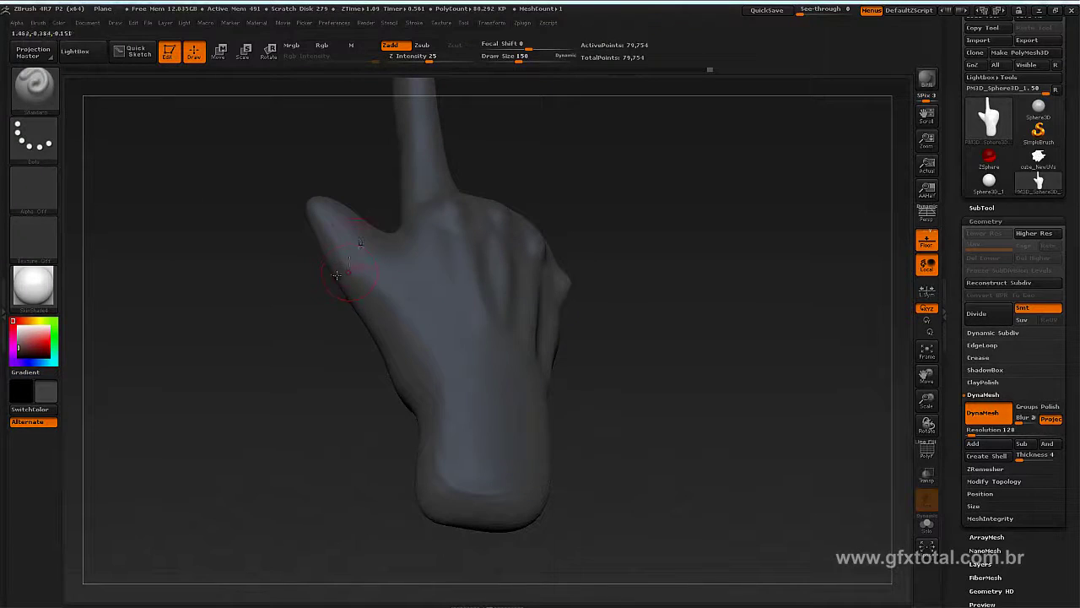
{"action": "left_click_drag", "start_coordinate": [581, 144], "coordinate": [399, 252]}
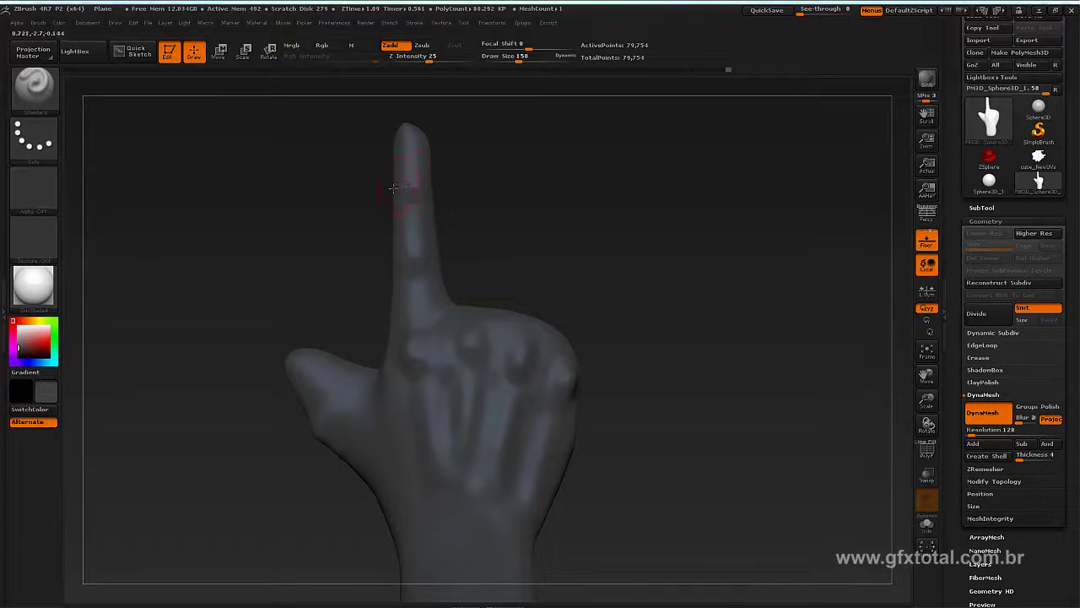
{"action": "mouse_move", "coordinate": [494, 179]}
{"action": "left_mouse_down"}
{"action": "mouse_move", "coordinate": [516, 169]}
{"action": "mouse_move", "coordinate": [504, 232]}
{"action": "mouse_move", "coordinate": [414, 180]}
{"action": "left_mouse_up"}
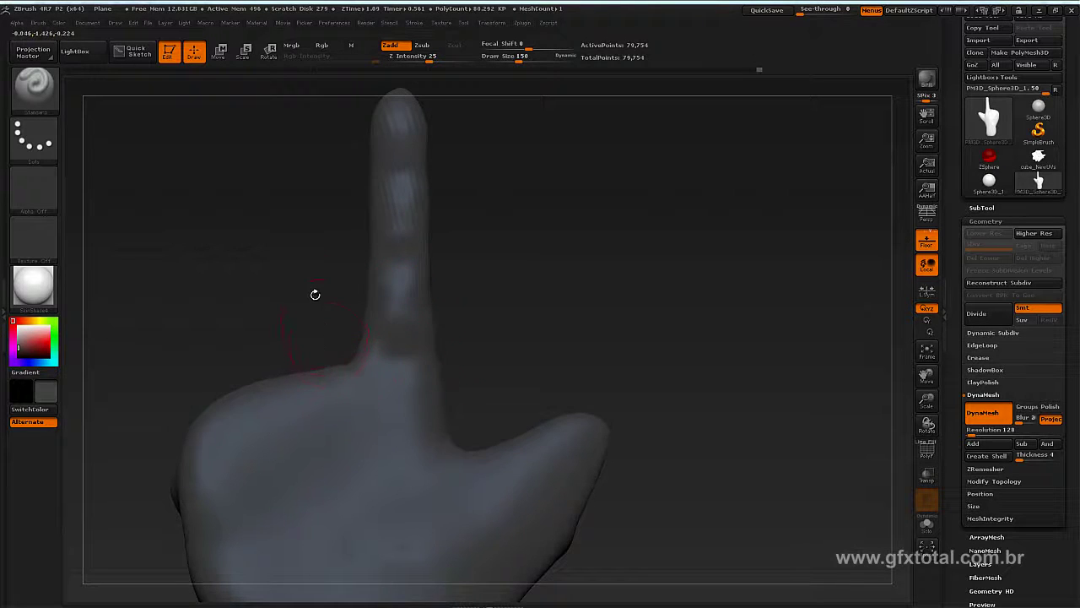
{"action": "left_click_drag", "start_coordinate": [314, 293], "coordinate": [380, 312]}
{"action": "mouse_move", "coordinate": [309, 313]}
{"action": "left_mouse_down"}
{"action": "mouse_move", "coordinate": [524, 303]}
{"action": "mouse_move", "coordinate": [396, 321]}
{"action": "mouse_move", "coordinate": [482, 358]}
{"action": "mouse_move", "coordinate": [492, 391]}
{"action": "mouse_move", "coordinate": [594, 311]}
{"action": "mouse_move", "coordinate": [539, 337]}
{"action": "mouse_move", "coordinate": [406, 292]}
{"action": "left_mouse_up"}
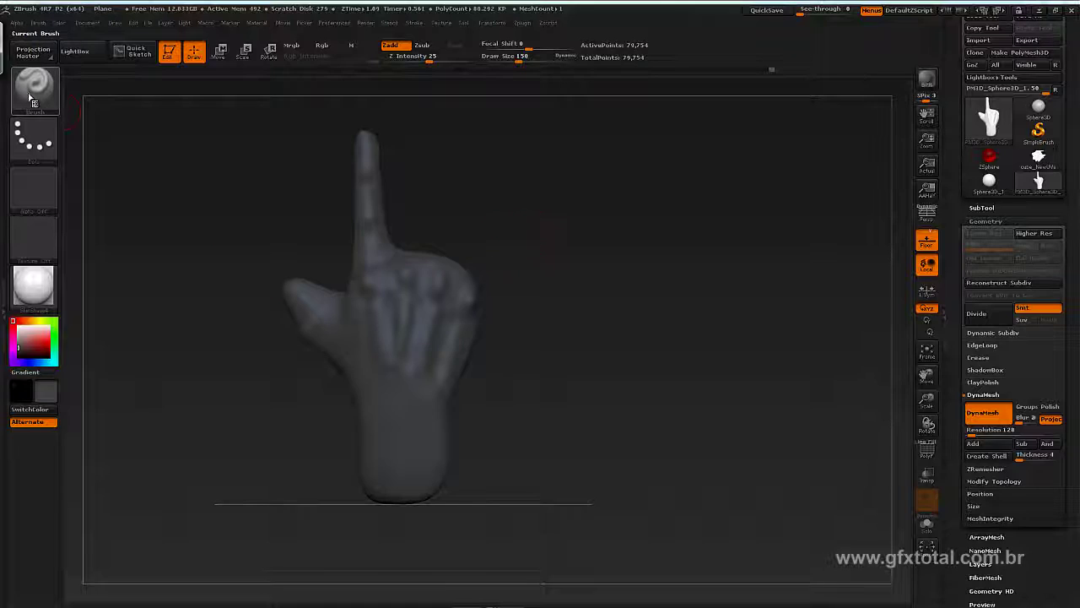
With the Move brush at Draw Size 311, pull the thumb out longer and check it from another side
{"action": "left_click", "coordinate": [34, 85]}
{"action": "left_click", "coordinate": [347, 100]}
{"action": "mouse_move", "coordinate": [517, 211]}
{"action": "left_mouse_down"}
{"action": "mouse_move", "coordinate": [595, 231]}
{"action": "mouse_move", "coordinate": [545, 241]}
{"action": "left_mouse_up"}
{"action": "key", "text": "space"}
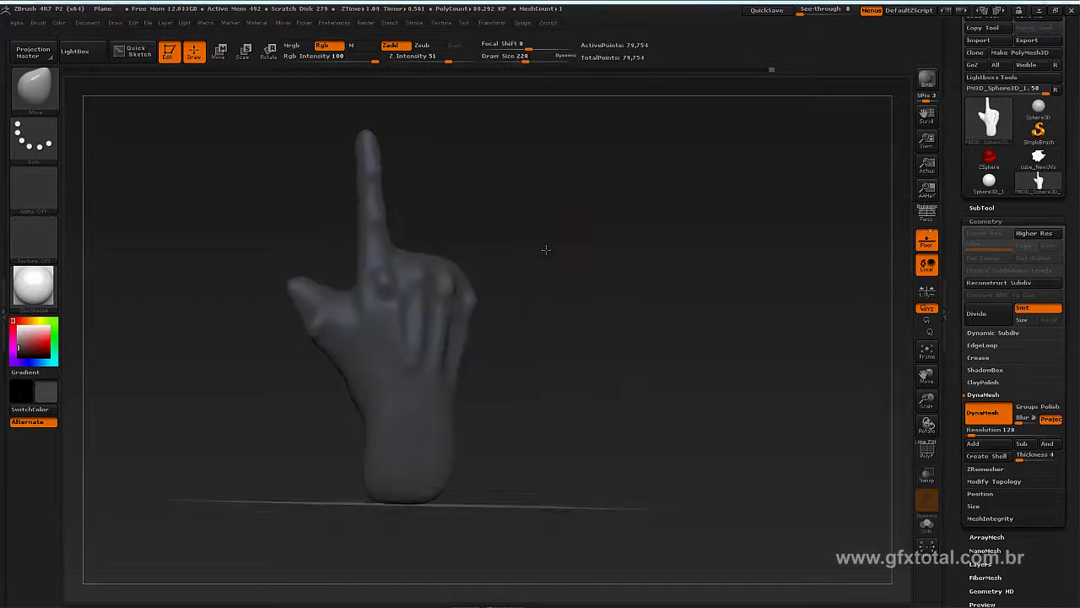
{"action": "key", "text": "space"}
{"action": "left_click_drag", "start_coordinate": [291, 269], "coordinate": [301, 279]}
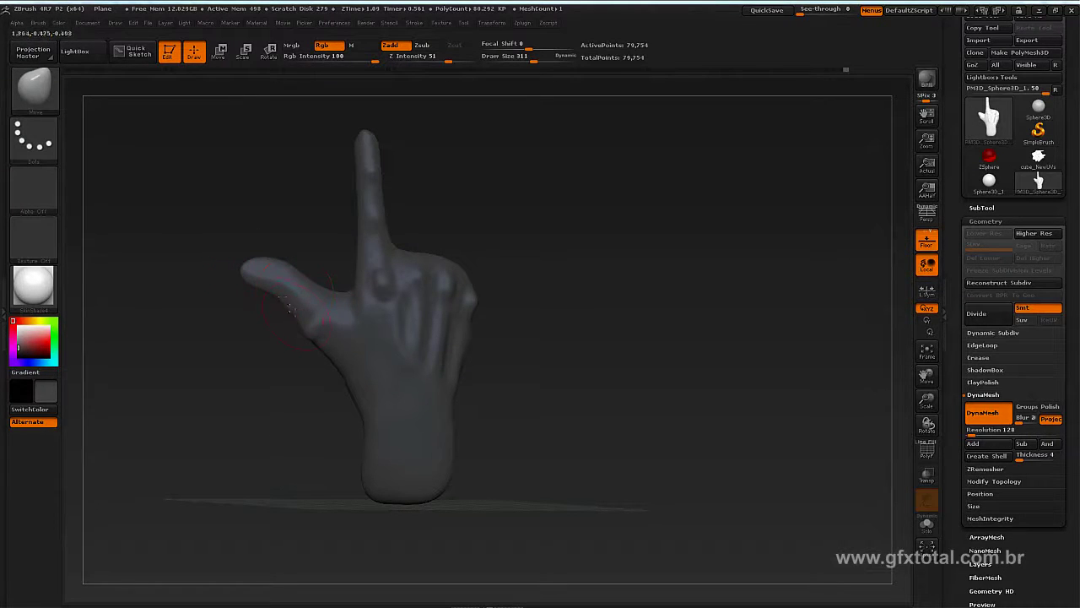
{"action": "left_click_drag", "start_coordinate": [584, 305], "coordinate": [411, 297]}
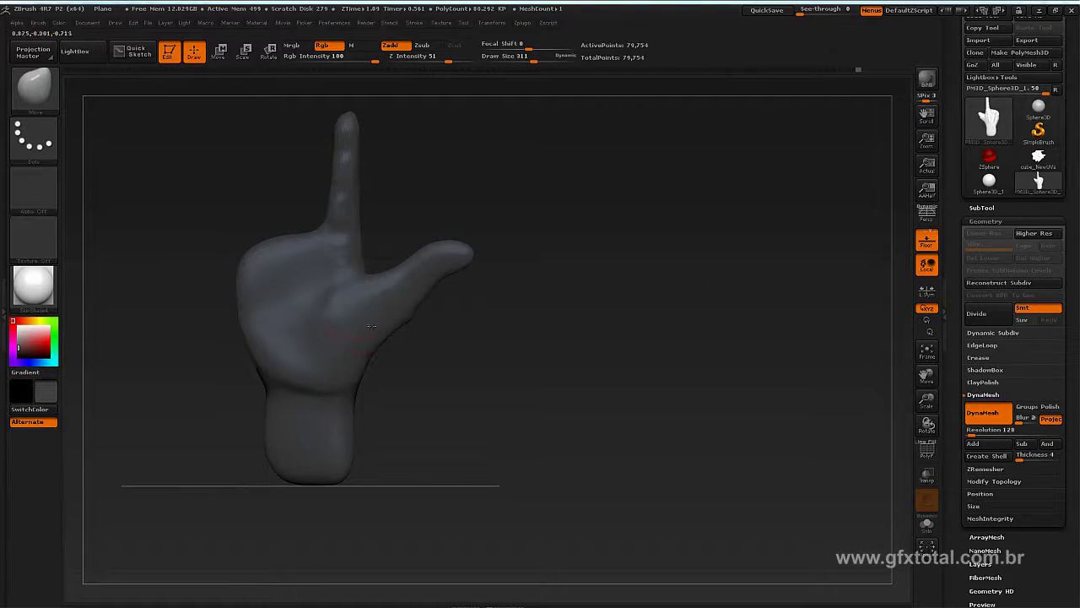
{"action": "mouse_move", "coordinate": [452, 353]}
{"action": "left_mouse_down"}
{"action": "mouse_move", "coordinate": [489, 369]}
{"action": "mouse_move", "coordinate": [441, 380]}
{"action": "mouse_move", "coordinate": [435, 331]}
{"action": "mouse_move", "coordinate": [446, 415]}
{"action": "mouse_move", "coordinate": [422, 329]}
{"action": "left_mouse_up"}
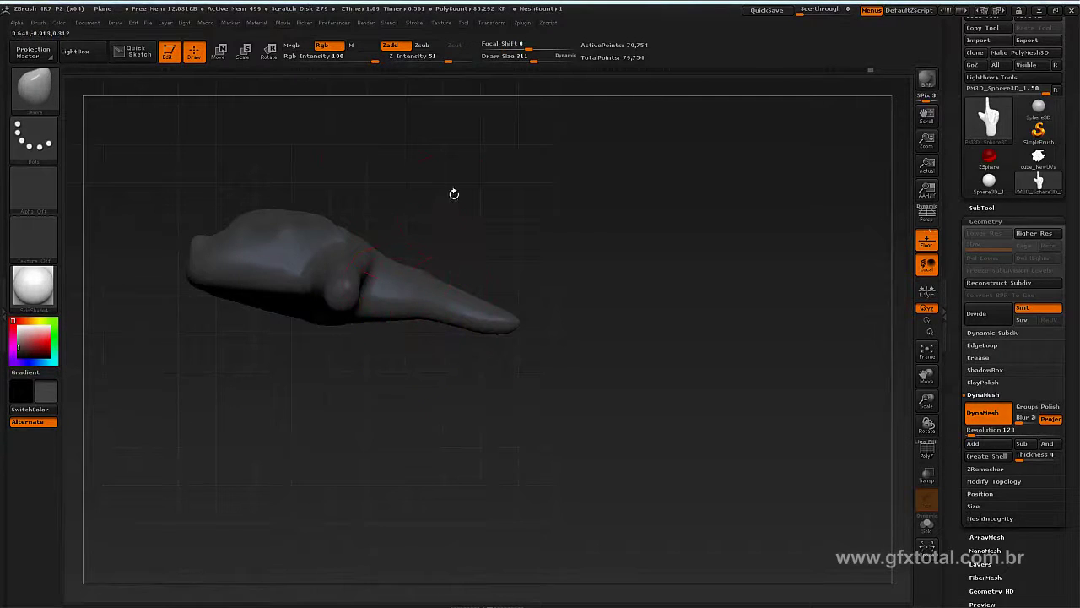
Place a Transpose line and mask the hand, leaving the finger free, then turn it upright
{"action": "left_click", "coordinate": [221, 54]}
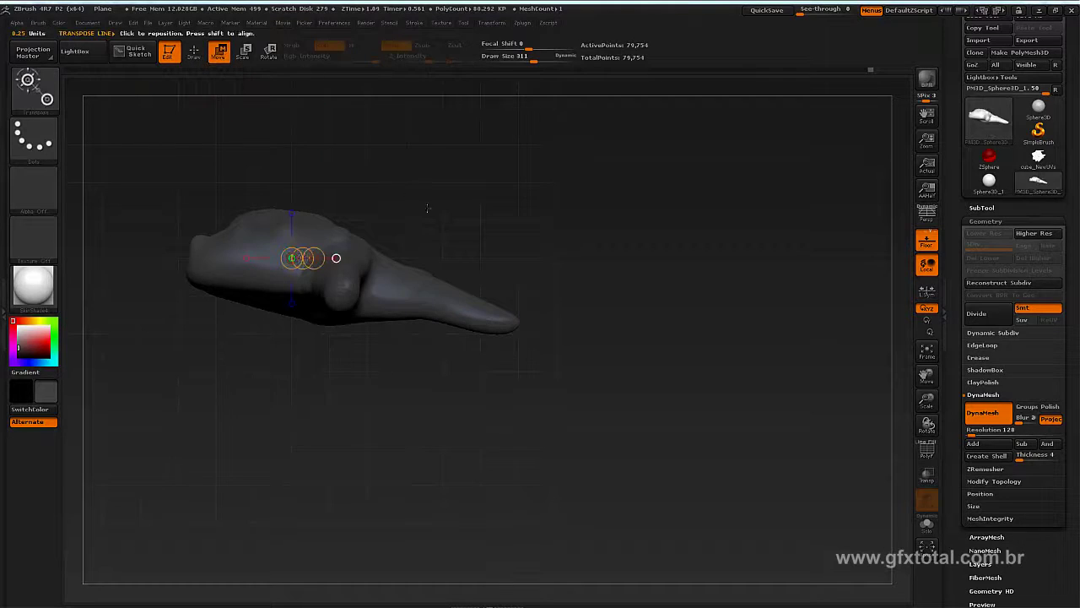
{"action": "left_click_drag", "start_coordinate": [476, 234], "coordinate": [422, 323], "text": "shift"}
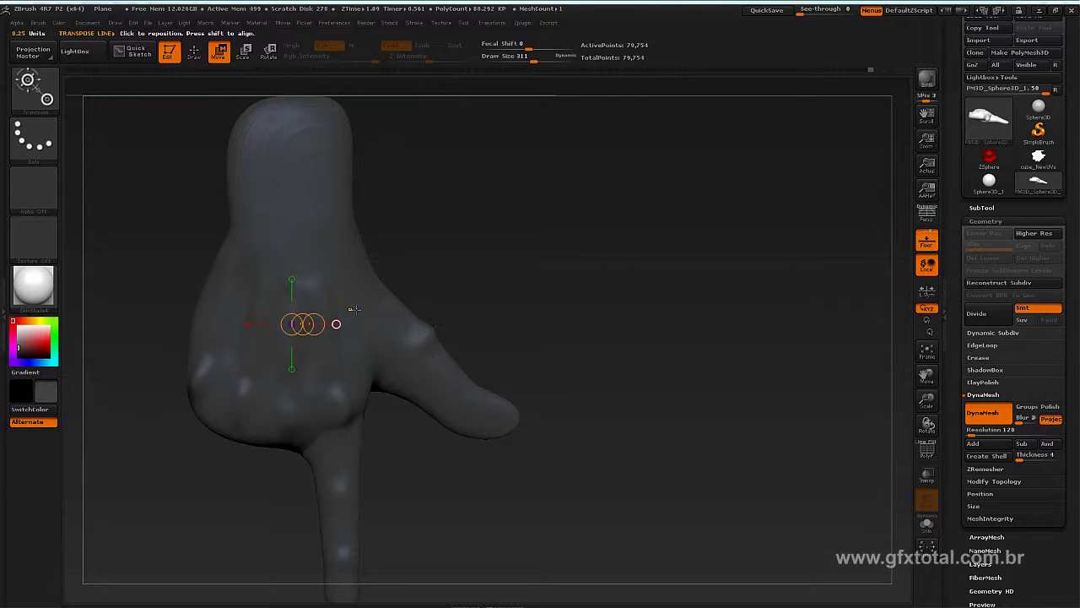
{"action": "mouse_move", "coordinate": [354, 309]}
{"action": "left_mouse_down", "text": "ctrl"}
{"action": "mouse_move", "coordinate": [465, 414]}
{"action": "mouse_move", "coordinate": [495, 422]}
{"action": "mouse_move", "coordinate": [549, 416]}
{"action": "mouse_move", "coordinate": [542, 310]}
{"action": "left_mouse_up", "text": "ctrl"}
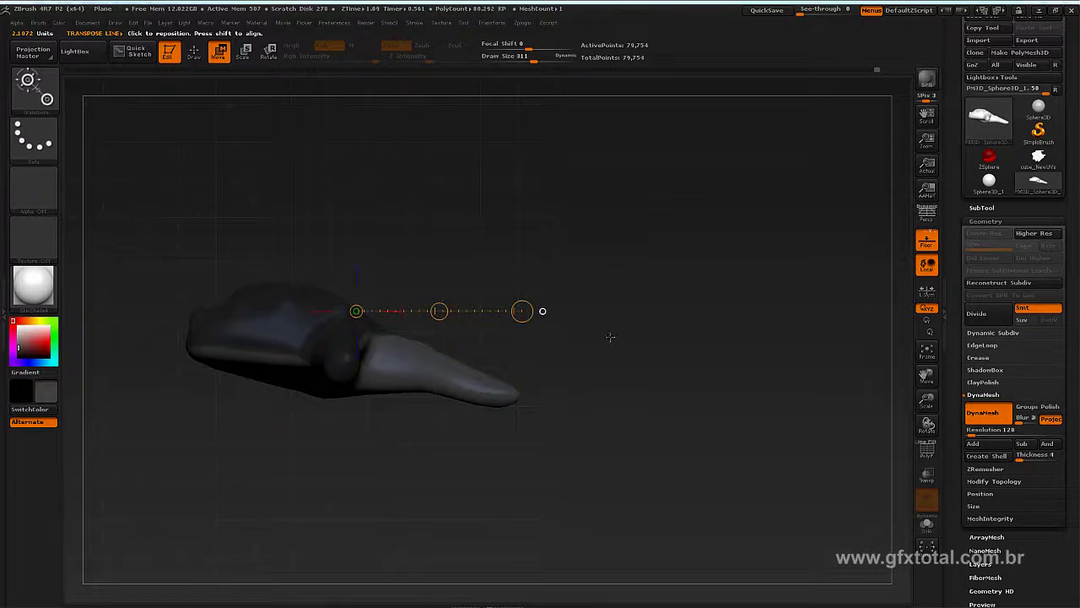
{"action": "left_click_drag", "start_coordinate": [610, 337], "coordinate": [607, 225]}
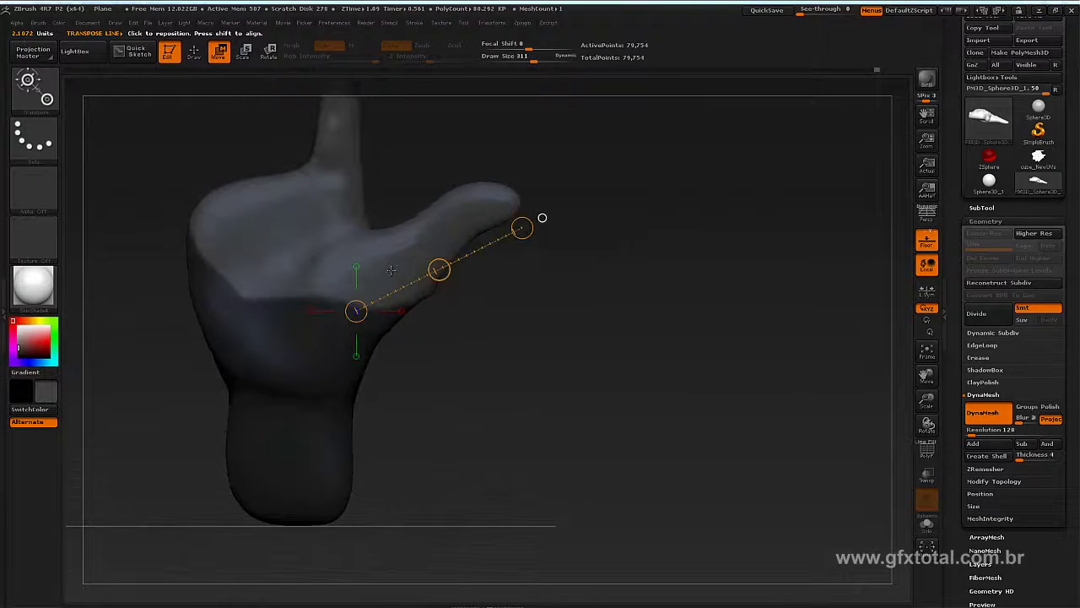
{"action": "mouse_move", "coordinate": [507, 154]}
{"action": "left_mouse_down"}
{"action": "mouse_move", "coordinate": [419, 252]}
{"action": "mouse_move", "coordinate": [381, 255]}
{"action": "mouse_move", "coordinate": [388, 264]}
{"action": "mouse_move", "coordinate": [496, 212]}
{"action": "mouse_move", "coordinate": [446, 260]}
{"action": "mouse_move", "coordinate": [436, 251]}
{"action": "mouse_move", "coordinate": [435, 271]}
{"action": "left_mouse_up"}
{"action": "mouse_move", "coordinate": [521, 386]}
{"action": "left_mouse_down"}
{"action": "mouse_move", "coordinate": [501, 415]}
{"action": "mouse_move", "coordinate": [532, 398]}
{"action": "mouse_move", "coordinate": [520, 339]}
{"action": "left_mouse_up"}
Lasso-mask the palm and finger, then invert the mask to isolate the thumb
{"action": "mouse_move", "coordinate": [160, 154]}
{"action": "left_mouse_down", "text": "ctrl"}
{"action": "mouse_move", "coordinate": [304, 225]}
{"action": "mouse_move", "coordinate": [425, 371]}
{"action": "left_mouse_up", "text": "ctrl"}
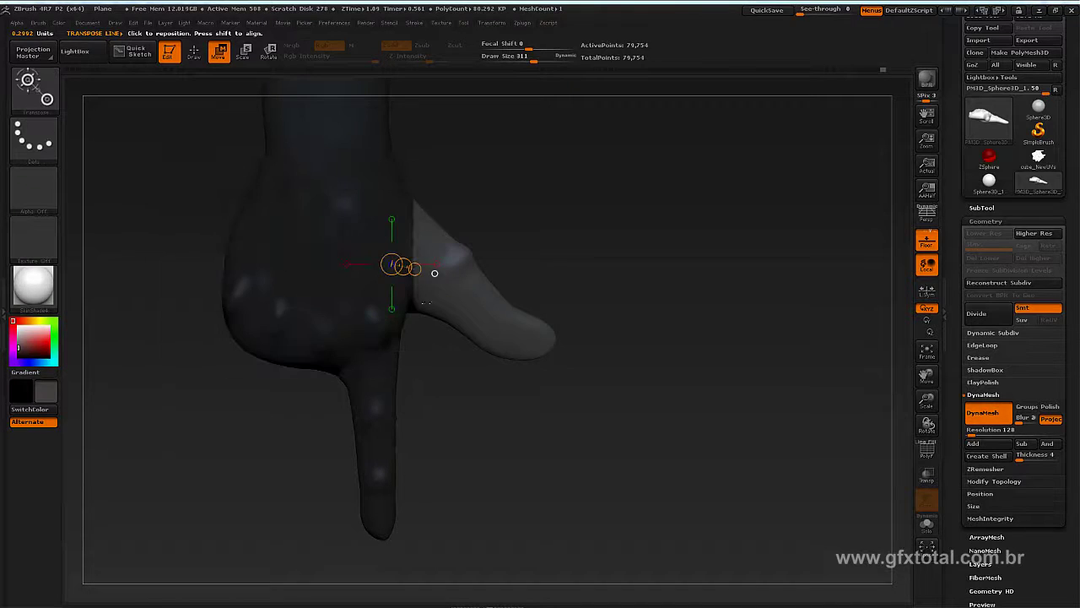
{"action": "left_click", "coordinate": [46, 88]}
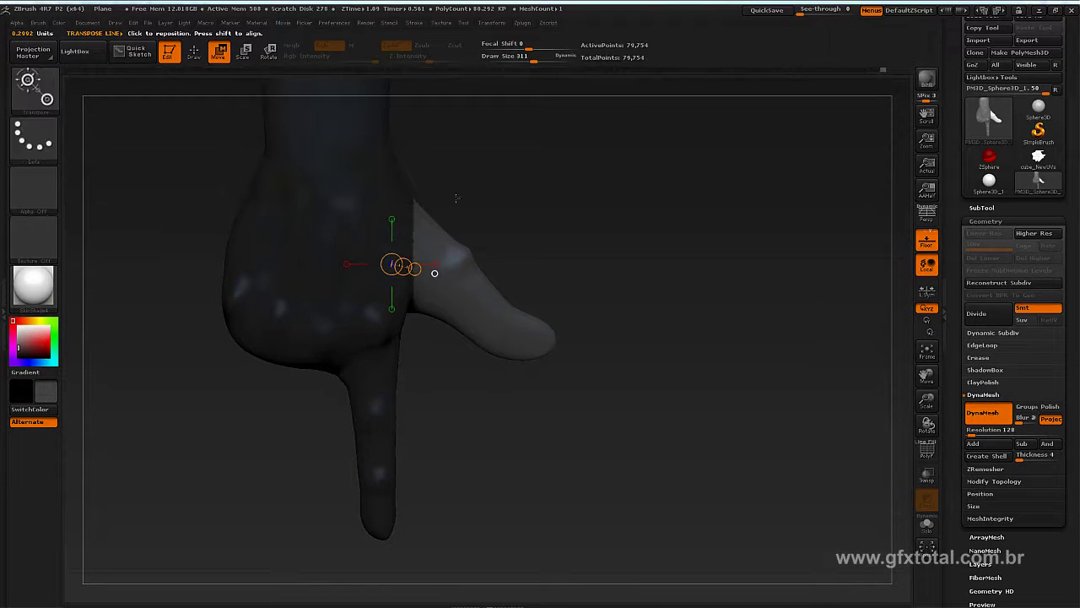
{"action": "key", "text": "ctrl"}
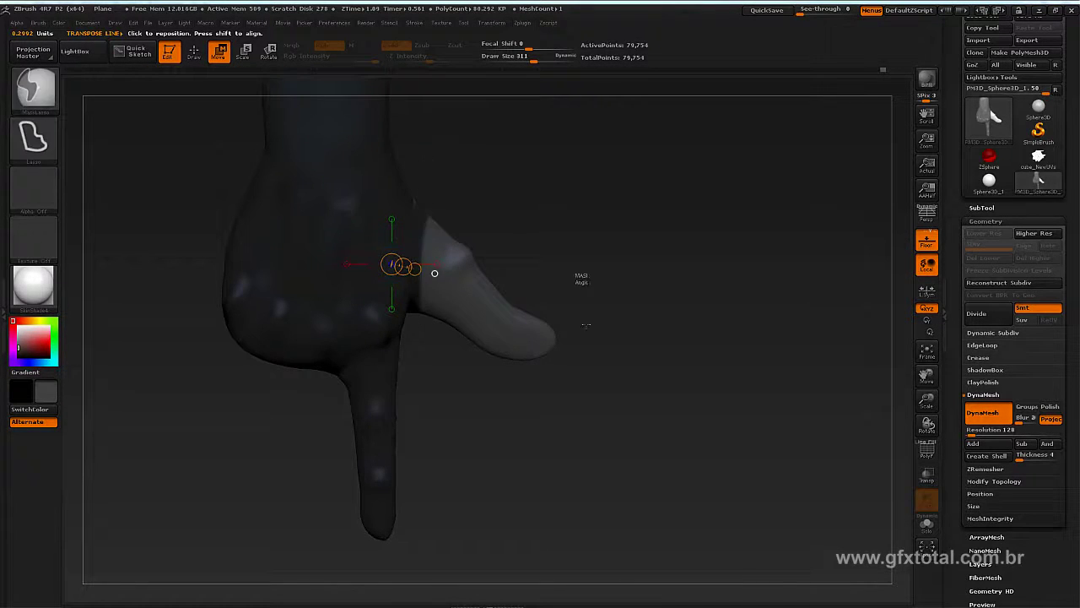
{"action": "mouse_move", "coordinate": [417, 162]}
{"action": "left_mouse_down", "text": "ctrl"}
{"action": "mouse_move", "coordinate": [432, 157]}
{"action": "mouse_move", "coordinate": [414, 397]}
{"action": "mouse_move", "coordinate": [625, 280]}
{"action": "mouse_move", "coordinate": [641, 189]}
{"action": "mouse_move", "coordinate": [656, 270]}
{"action": "mouse_move", "coordinate": [635, 223]}
{"action": "mouse_move", "coordinate": [650, 216]}
{"action": "mouse_move", "coordinate": [559, 219]}
{"action": "mouse_move", "coordinate": [551, 210]}
{"action": "left_mouse_up", "text": "ctrl"}
{"action": "left_click", "coordinate": [622, 236], "text": "ctrl"}
Draw a Transpose axis along the thumb, then rotate and move it outward down and right
{"action": "left_click_drag", "start_coordinate": [361, 245], "coordinate": [398, 123]}
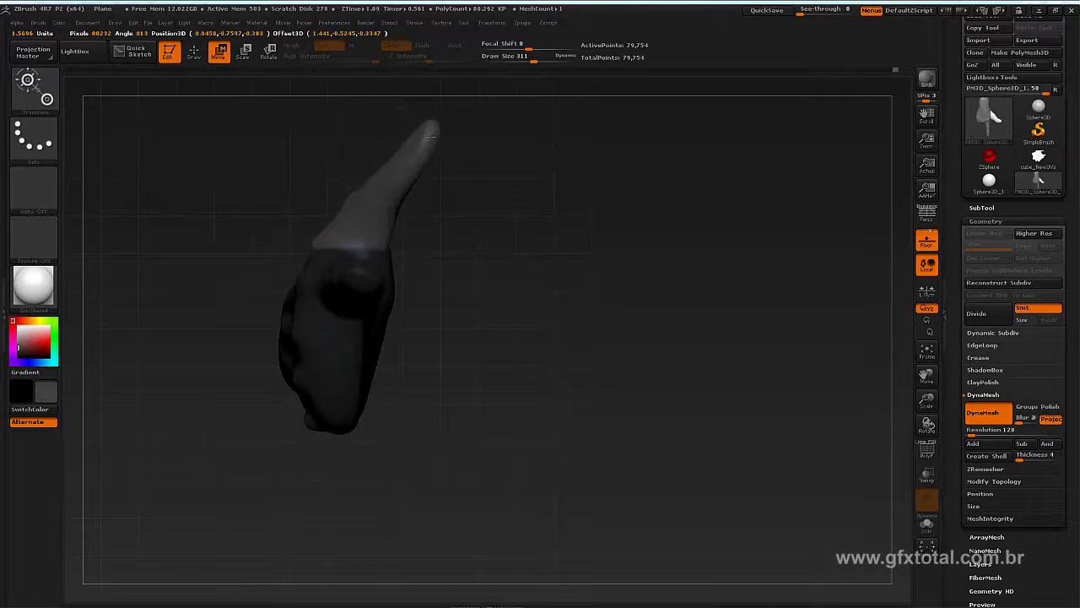
{"action": "mouse_move", "coordinate": [398, 123]}
{"action": "left_mouse_down"}
{"action": "mouse_move", "coordinate": [395, 99]}
{"action": "mouse_move", "coordinate": [449, 137]}
{"action": "left_mouse_up"}
{"action": "left_click", "coordinate": [269, 52]}
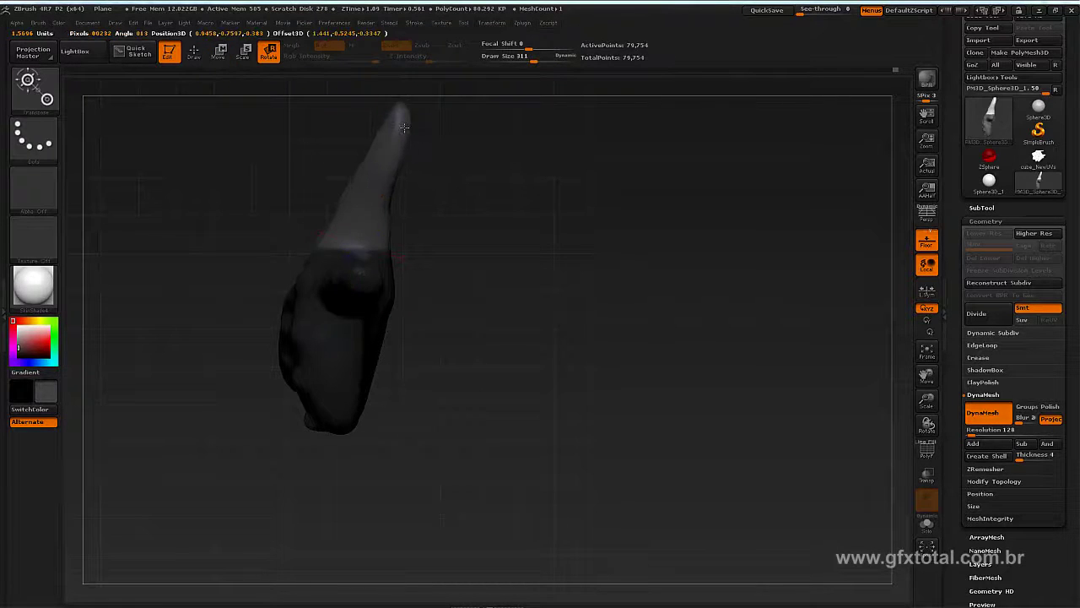
{"action": "left_click", "coordinate": [221, 52]}
{"action": "left_click_drag", "start_coordinate": [376, 183], "coordinate": [389, 184]}
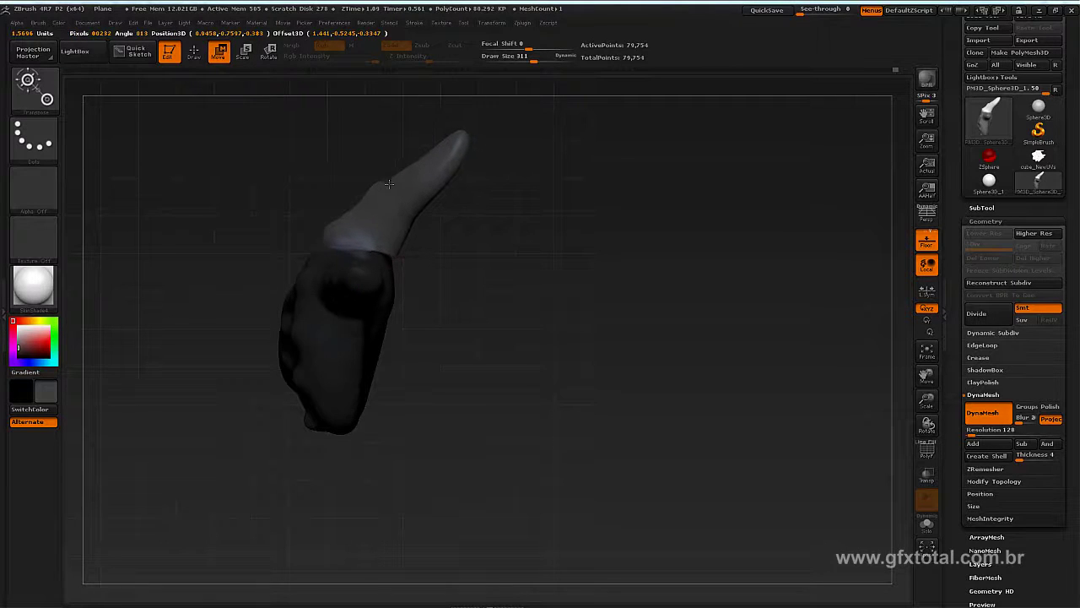
{"action": "left_click", "coordinate": [270, 52]}
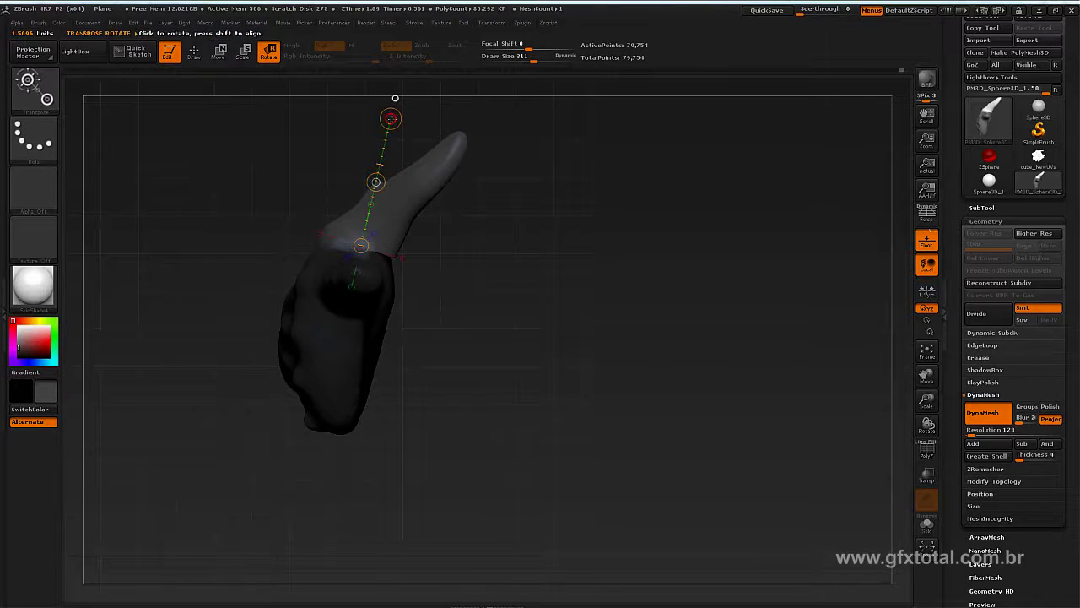
{"action": "left_click_drag", "start_coordinate": [391, 117], "coordinate": [406, 133]}
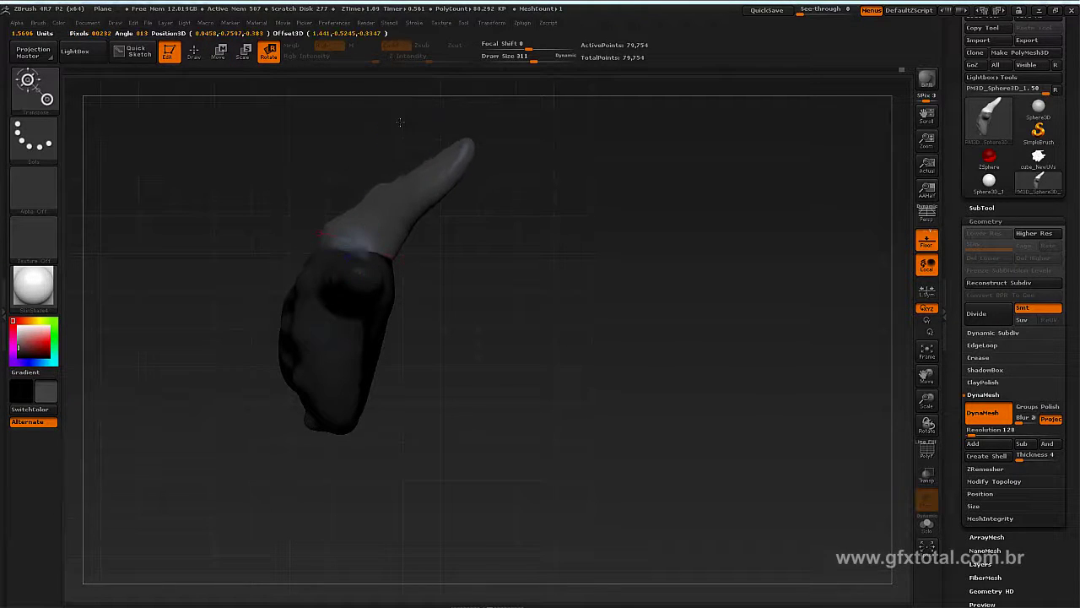
{"action": "left_click", "coordinate": [219, 52]}
{"action": "left_click_drag", "start_coordinate": [375, 182], "coordinate": [462, 284]}
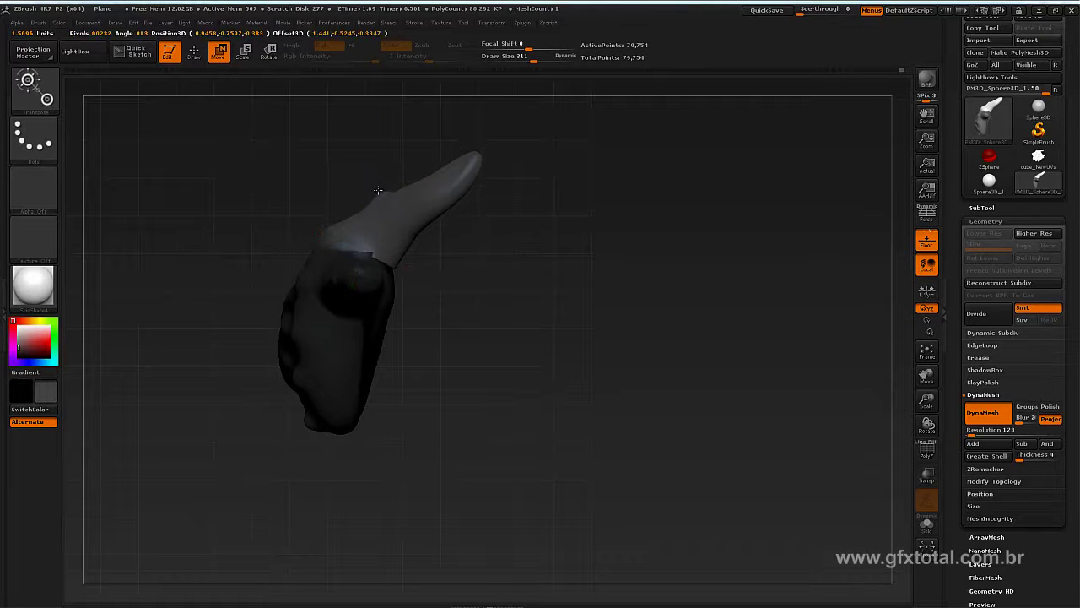
Clear the mask, shrink the brush to 203, smooth the thumb crease, and show the PolyF wireframe
{"action": "left_click", "coordinate": [199, 52]}
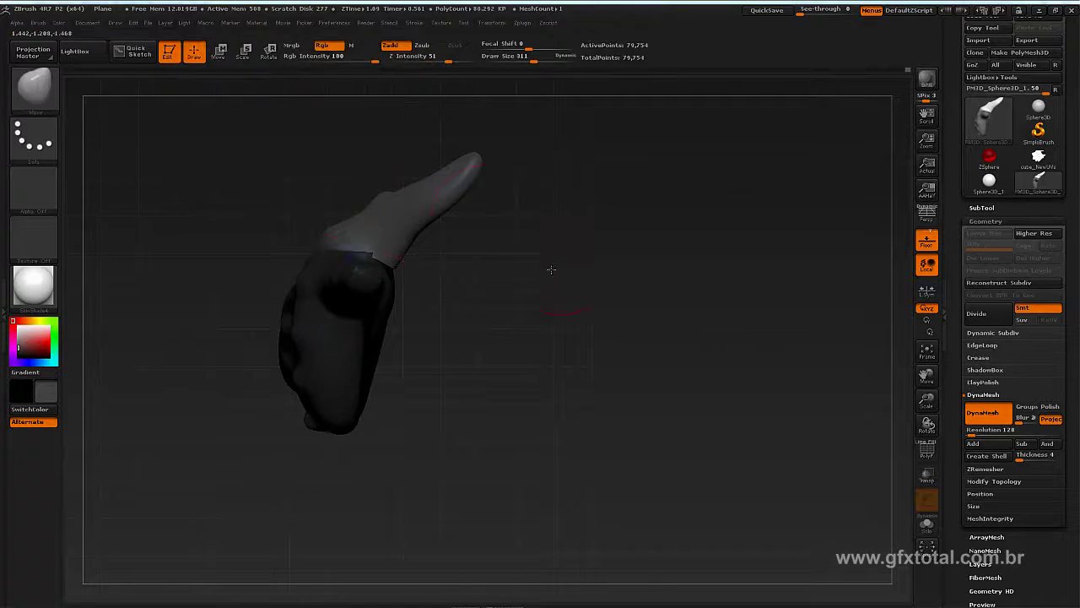
{"action": "mouse_move", "coordinate": [549, 270]}
{"action": "left_mouse_down"}
{"action": "mouse_move", "coordinate": [531, 229]}
{"action": "mouse_move", "coordinate": [627, 228]}
{"action": "mouse_move", "coordinate": [565, 284]}
{"action": "mouse_move", "coordinate": [643, 264]}
{"action": "mouse_move", "coordinate": [612, 385]}
{"action": "mouse_move", "coordinate": [622, 234]}
{"action": "mouse_move", "coordinate": [381, 254]}
{"action": "mouse_move", "coordinate": [511, 283]}
{"action": "mouse_move", "coordinate": [380, 245]}
{"action": "mouse_move", "coordinate": [378, 224]}
{"action": "left_mouse_up"}
{"action": "key", "text": "space"}
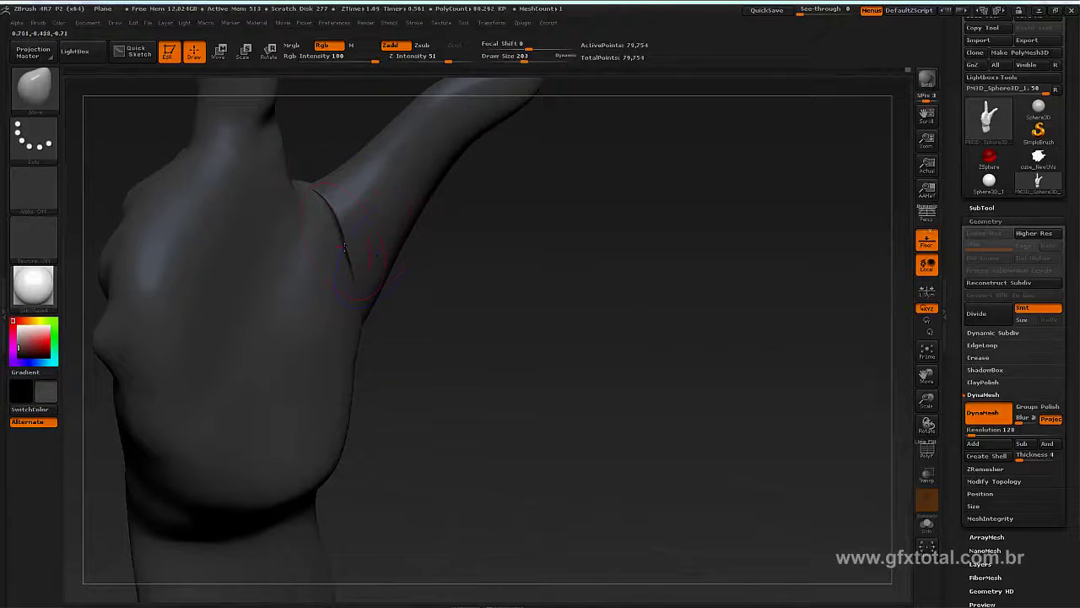
{"action": "key", "text": "shift"}
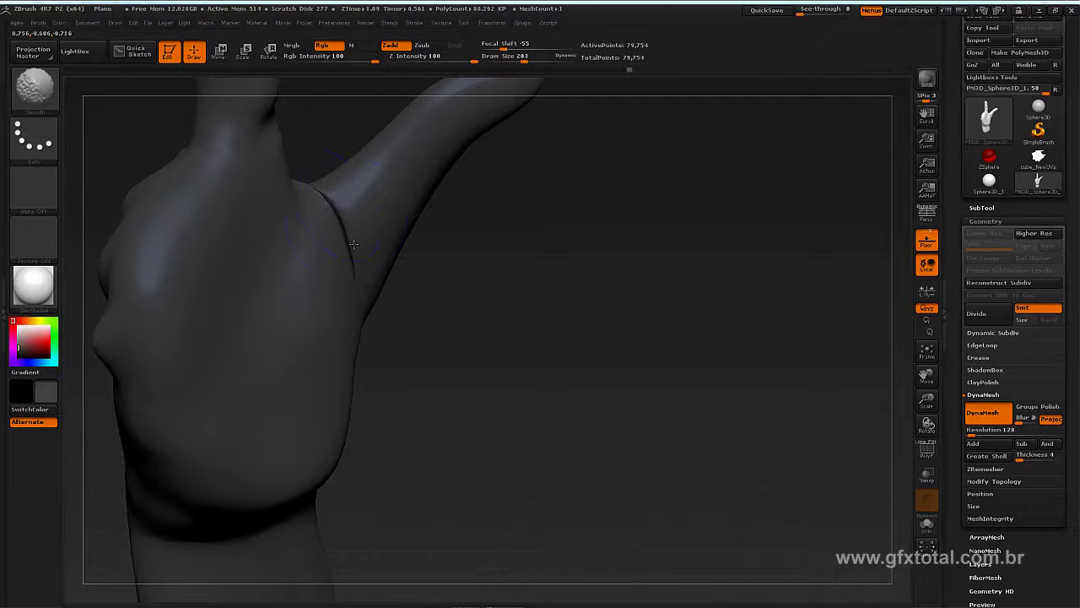
{"action": "left_click", "coordinate": [927, 450]}
{"action": "mouse_move", "coordinate": [817, 418]}
{"action": "left_mouse_down"}
{"action": "mouse_move", "coordinate": [646, 309]}
{"action": "mouse_move", "coordinate": [670, 277]}
{"action": "mouse_move", "coordinate": [777, 369]}
{"action": "mouse_move", "coordinate": [788, 350]}
{"action": "left_mouse_up"}
Smooth the thumb fold and thumb base from a front view, then bring up the brush library
{"action": "left_click_drag", "start_coordinate": [450, 278], "coordinate": [451, 249], "text": "shift"}
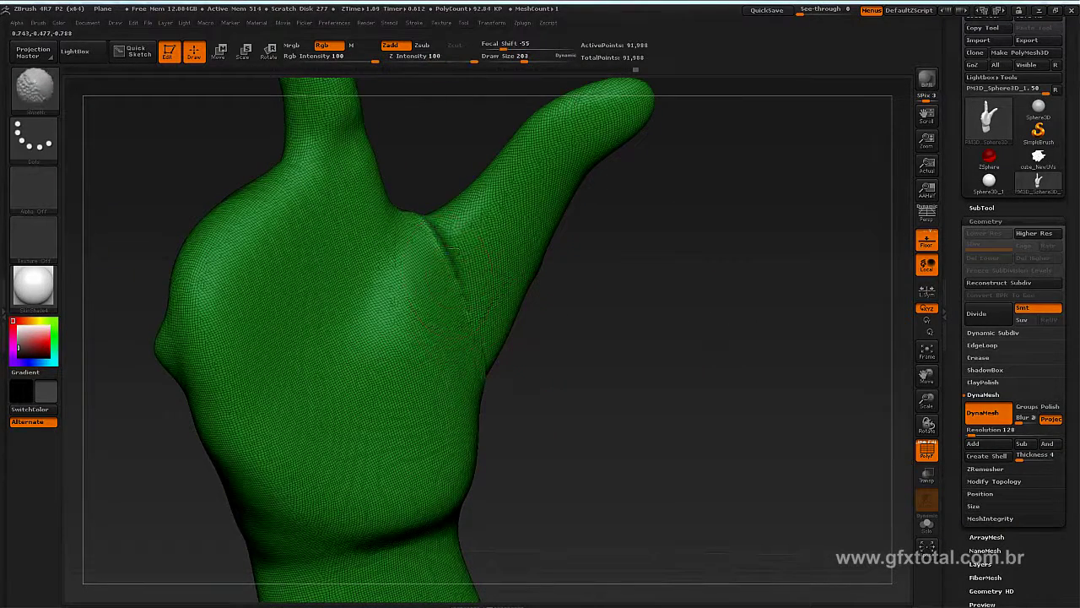
{"action": "left_click_drag", "start_coordinate": [477, 339], "coordinate": [553, 346]}
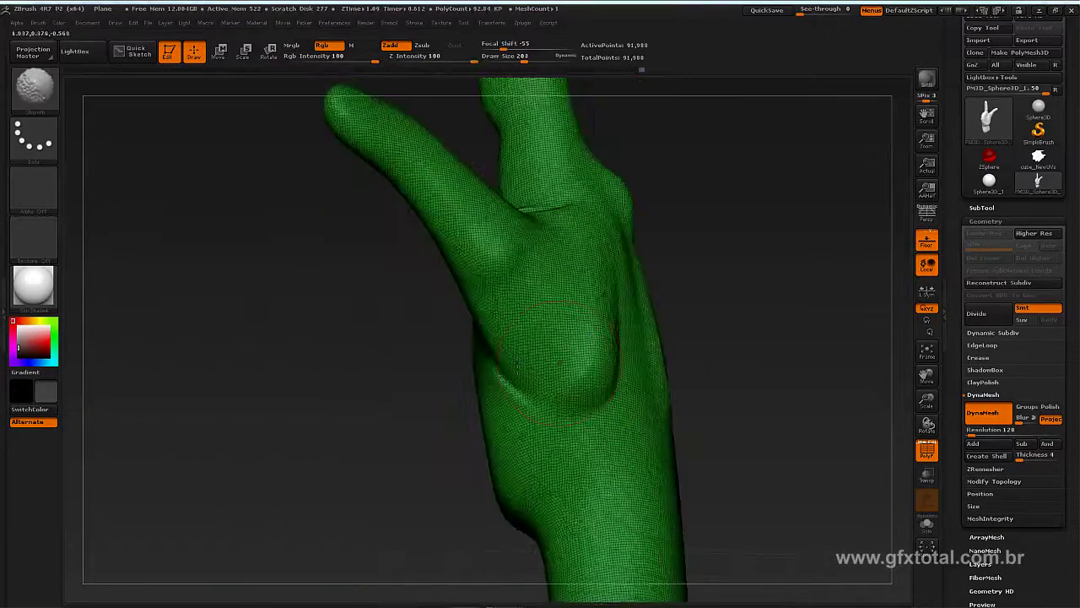
{"action": "left_click_drag", "start_coordinate": [728, 277], "coordinate": [489, 374]}
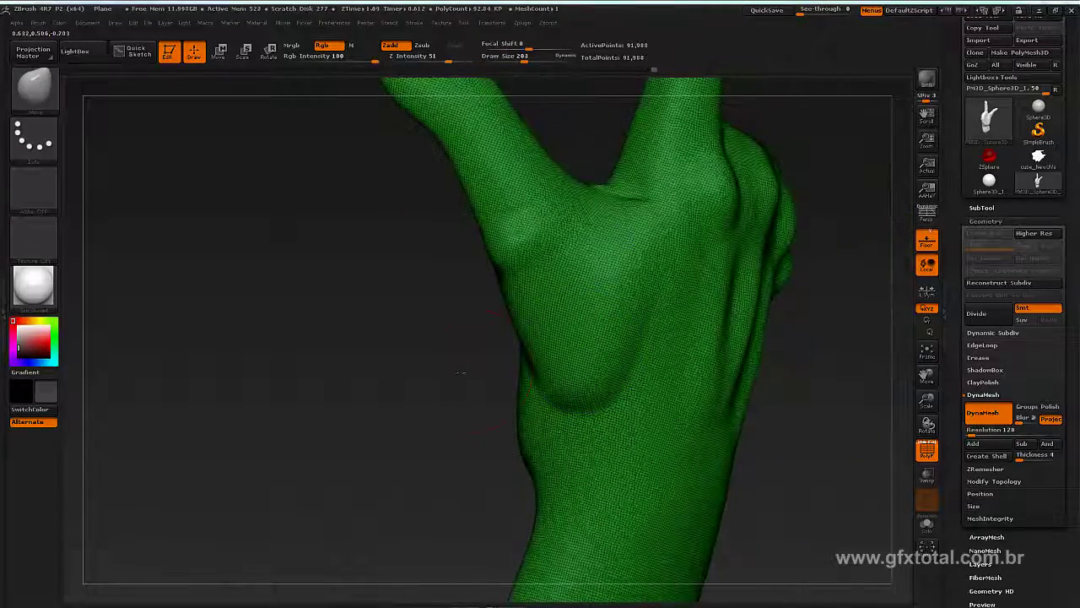
{"action": "mouse_move", "coordinate": [650, 70]}
{"action": "left_mouse_down"}
{"action": "mouse_move", "coordinate": [664, 419]}
{"action": "mouse_move", "coordinate": [489, 335]}
{"action": "mouse_move", "coordinate": [692, 340]}
{"action": "mouse_move", "coordinate": [599, 274]}
{"action": "left_mouse_up"}
{"action": "key", "text": "shift"}
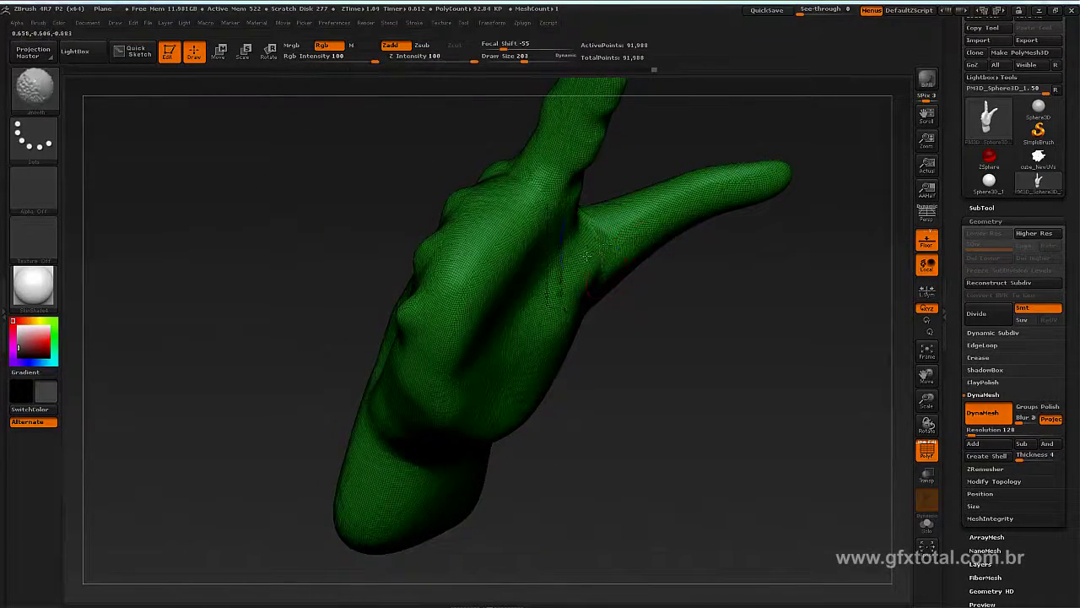
{"action": "left_click_drag", "start_coordinate": [627, 301], "coordinate": [605, 264], "text": "shift"}
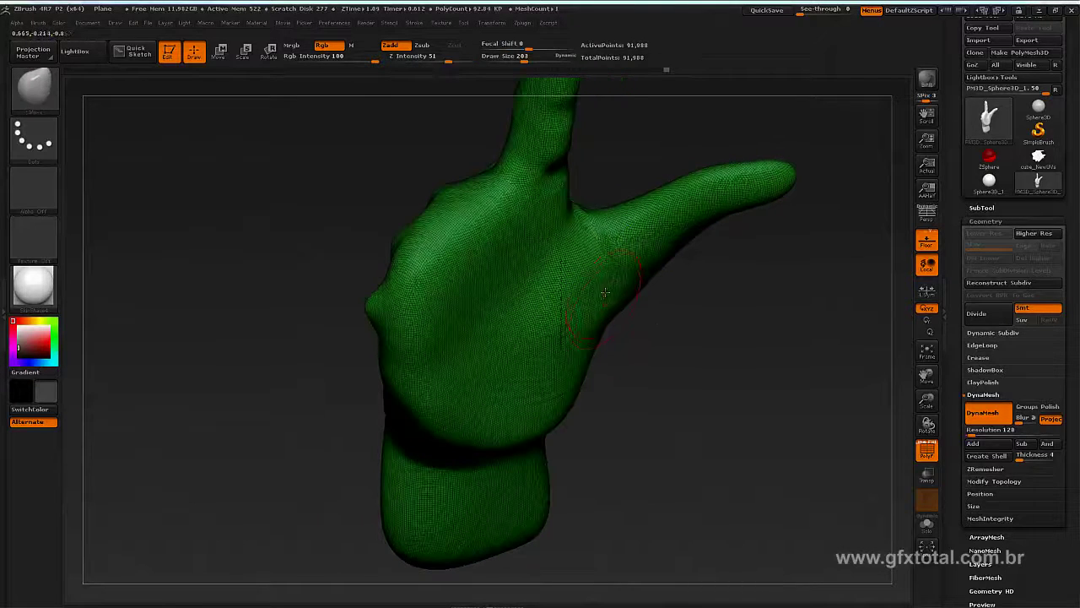
{"action": "key", "text": "shift"}
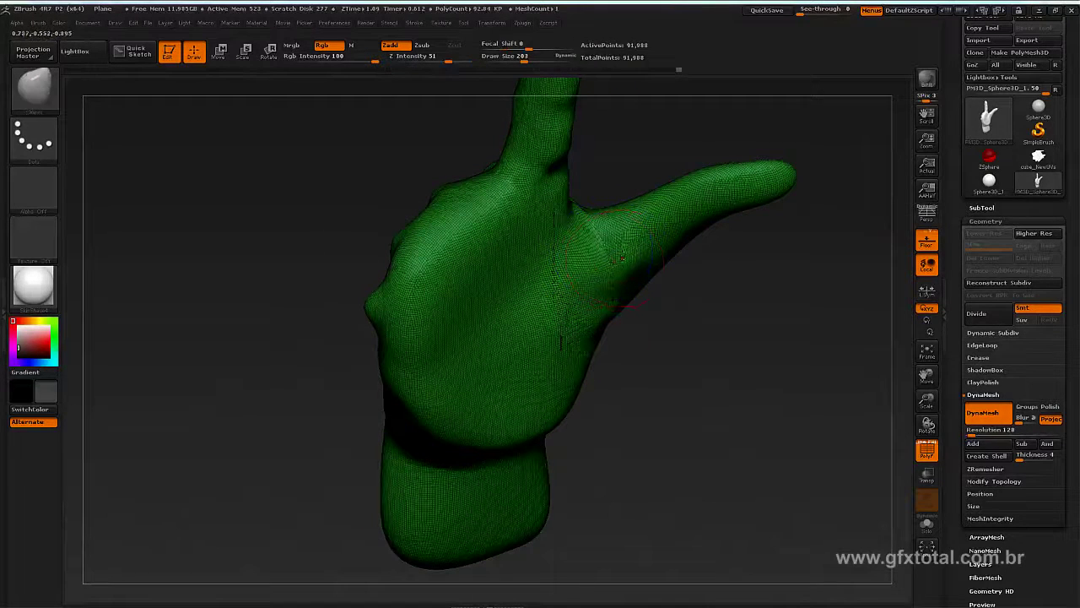
{"action": "key", "text": "shift"}
{"action": "left_click_drag", "start_coordinate": [265, 194], "coordinate": [145, 178]}
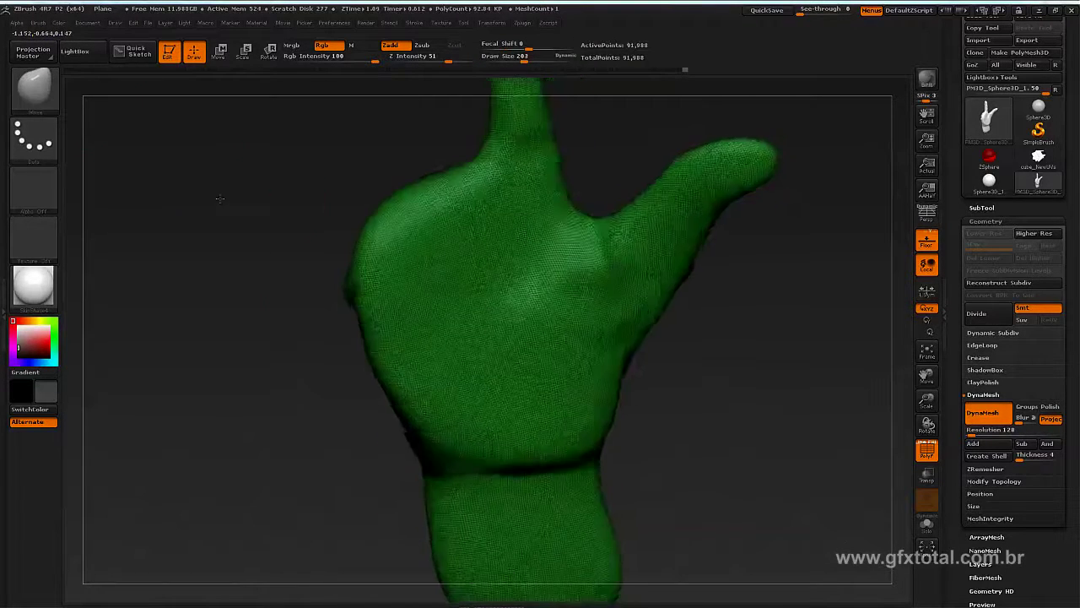
{"action": "left_click", "coordinate": [33, 84]}
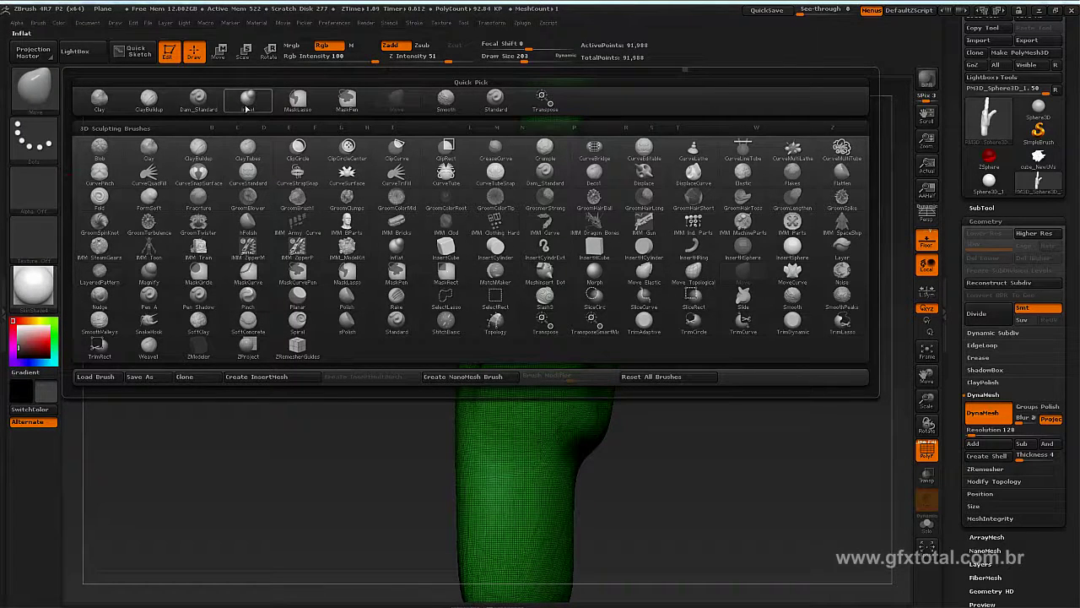
Switch to ClayBuildup, hide the wireframe, and try an S-shaped palm ridge, then undo it
{"action": "left_click", "coordinate": [448, 101]}
{"action": "mouse_move", "coordinate": [278, 354]}
{"action": "left_mouse_down"}
{"action": "mouse_move", "coordinate": [203, 415]}
{"action": "mouse_move", "coordinate": [207, 355]}
{"action": "mouse_move", "coordinate": [104, 170]}
{"action": "left_mouse_up"}
{"action": "left_click", "coordinate": [38, 88]}
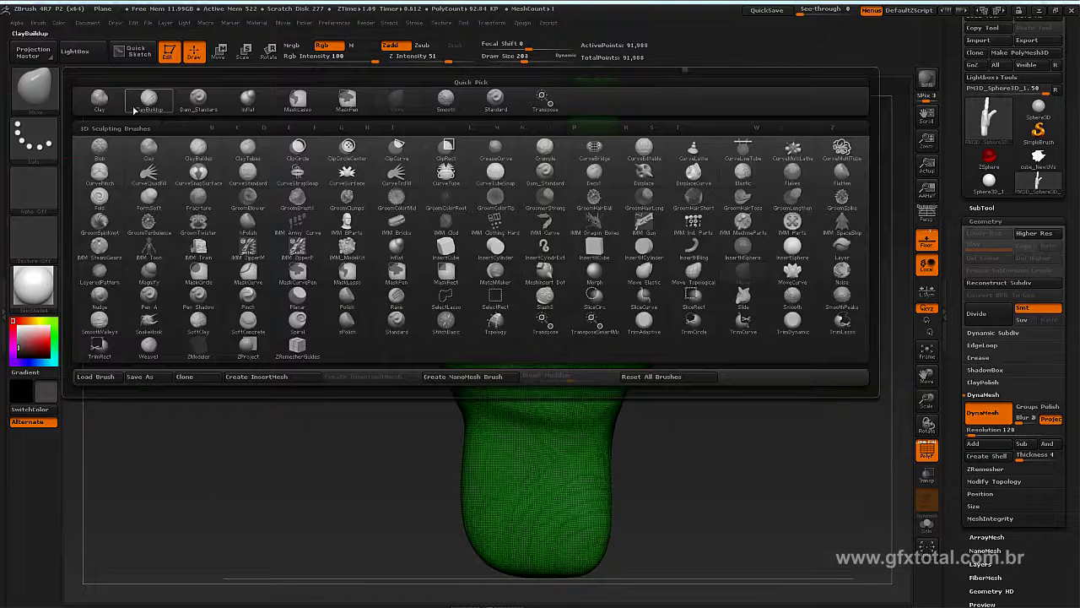
{"action": "left_click", "coordinate": [148, 100]}
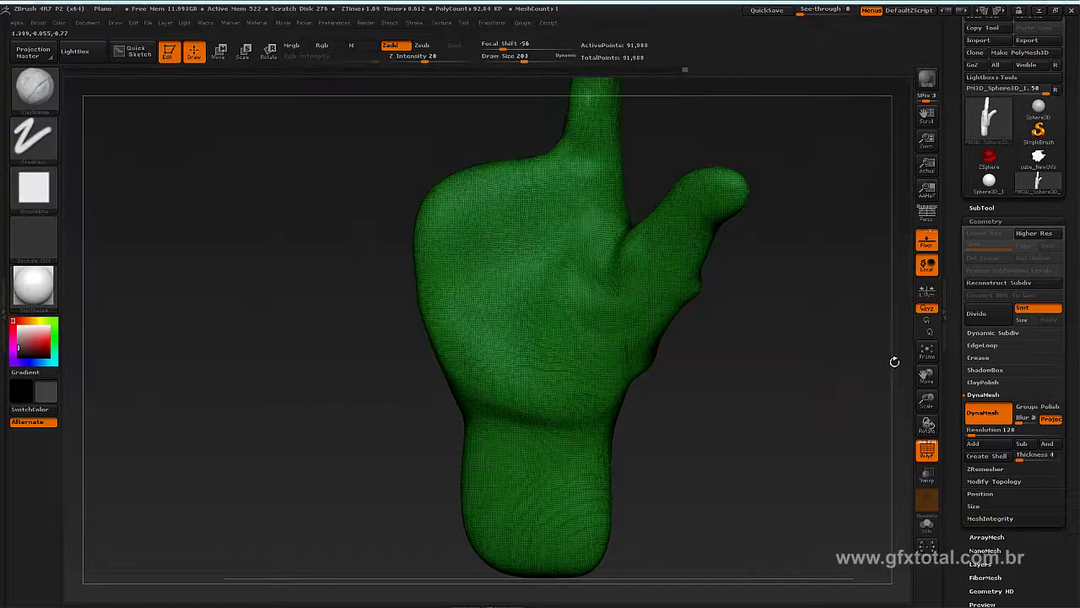
{"action": "left_click", "coordinate": [927, 451]}
{"action": "left_click_drag", "start_coordinate": [757, 398], "coordinate": [610, 345]}
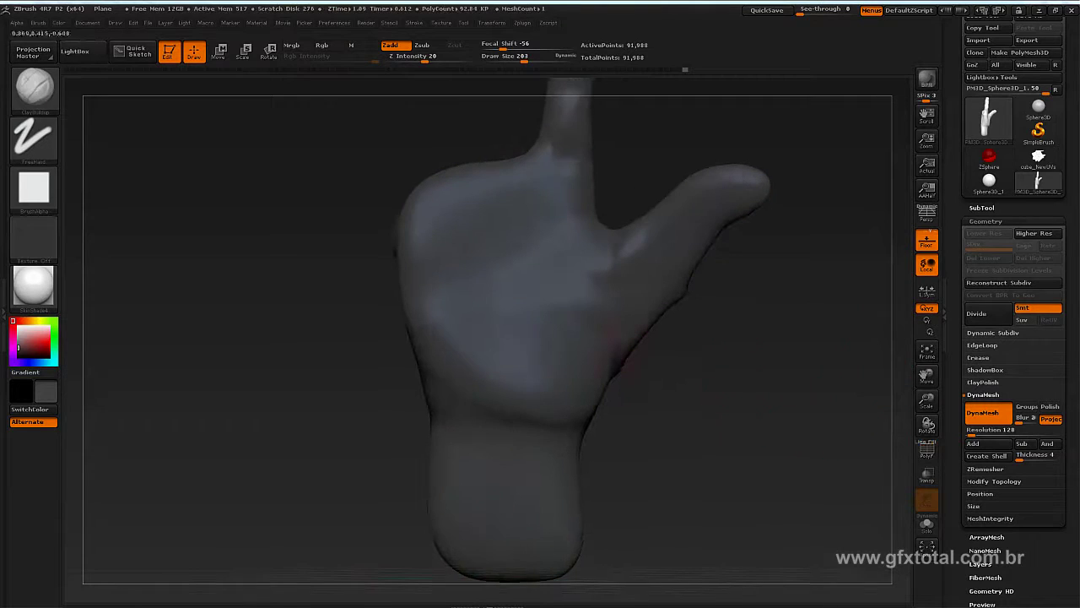
{"action": "left_click_drag", "start_coordinate": [513, 221], "coordinate": [558, 436]}
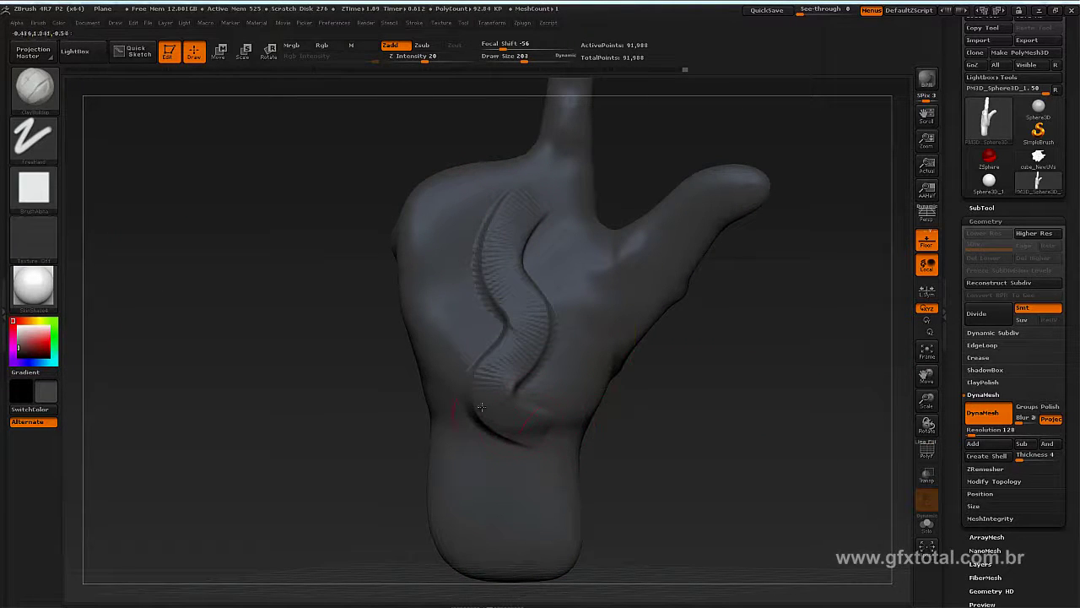
{"action": "key", "text": "ctrl+z"}
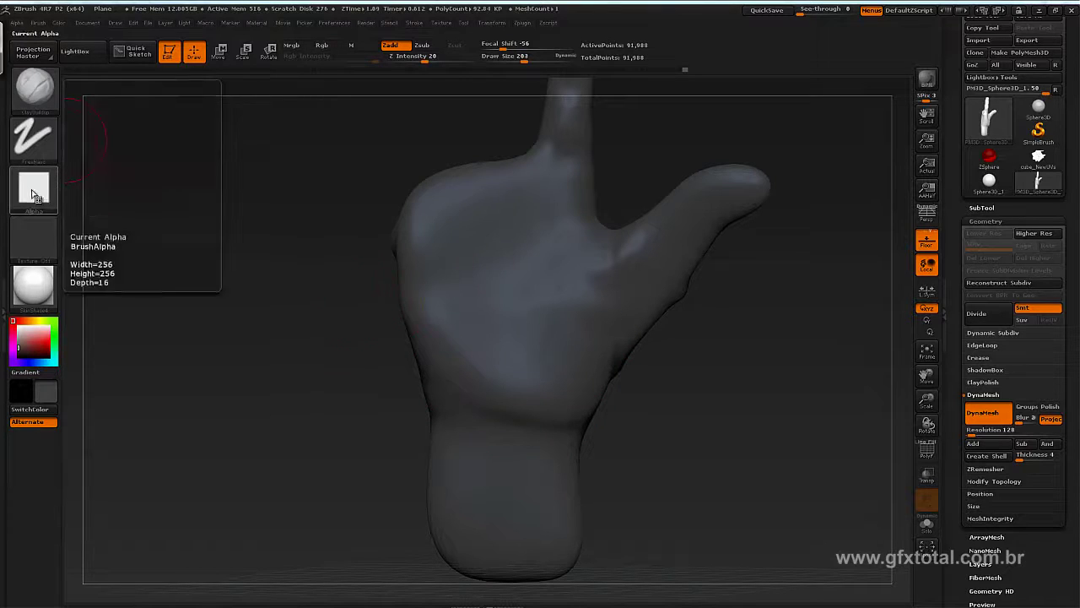
Pick a soft round alpha and try a softer S-shaped palm stroke, then undo it
{"action": "left_click", "coordinate": [33, 192]}
{"action": "left_click", "coordinate": [146, 197]}
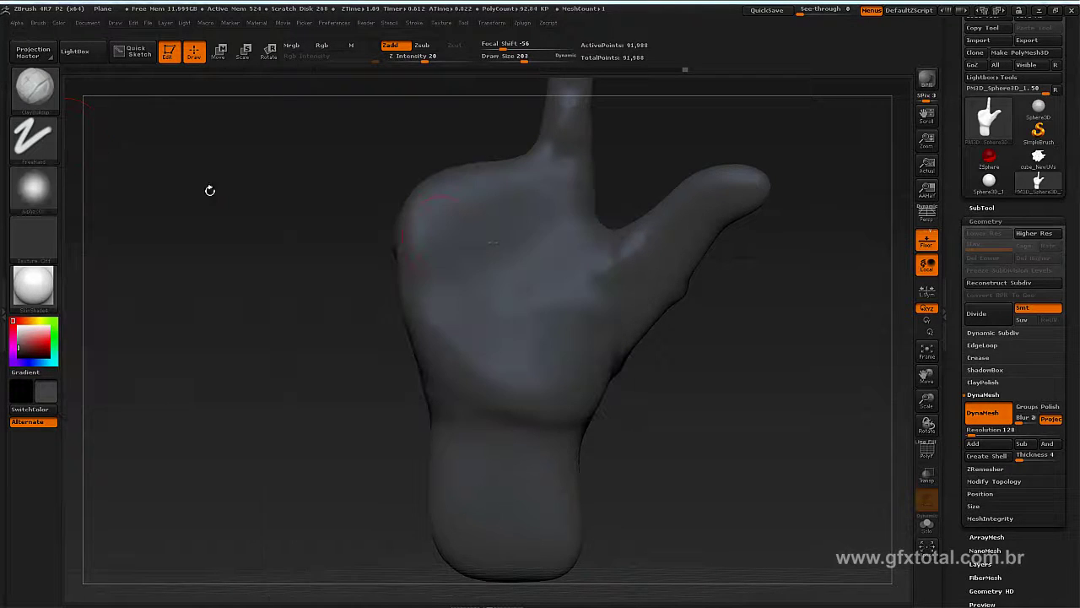
{"action": "left_click_drag", "start_coordinate": [534, 220], "coordinate": [605, 380]}
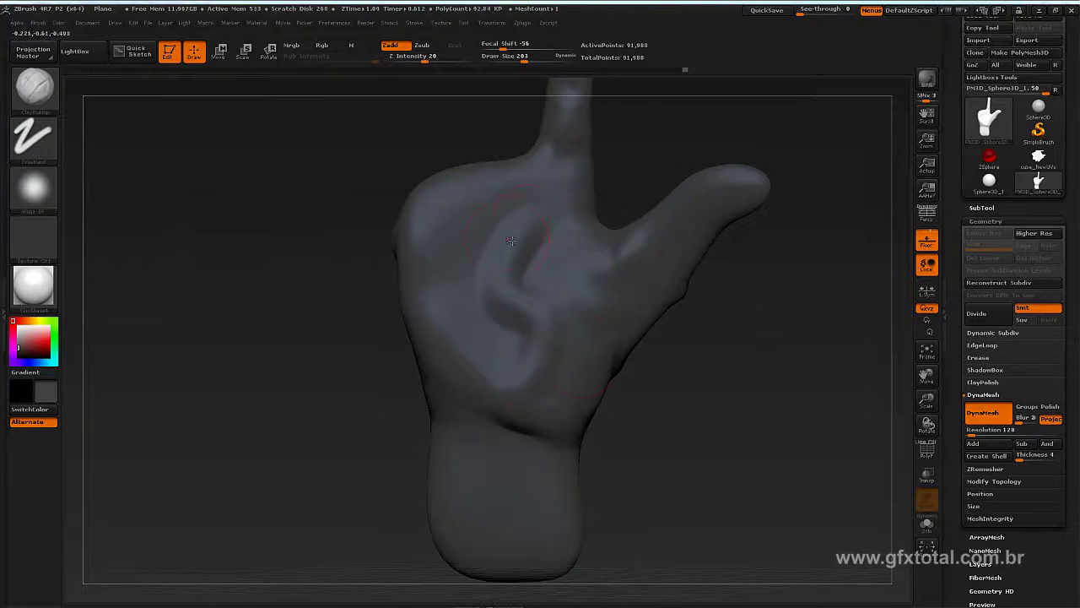
{"action": "key", "text": "ctrl+z"}
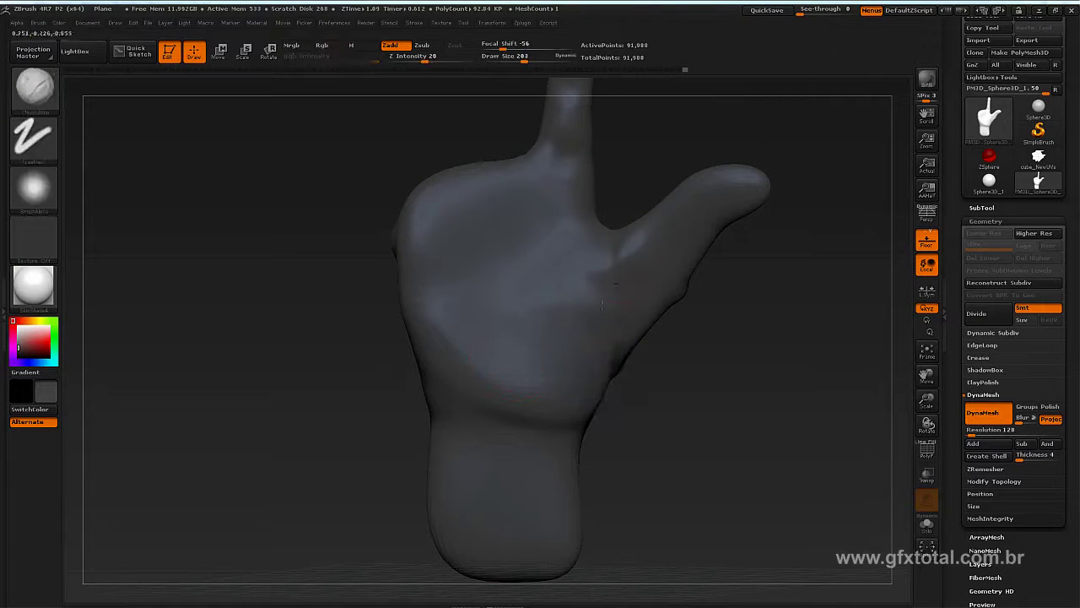
Sculpt the crease between the thumb and palm and smooth it
{"action": "left_click_drag", "start_coordinate": [748, 334], "coordinate": [716, 335]}
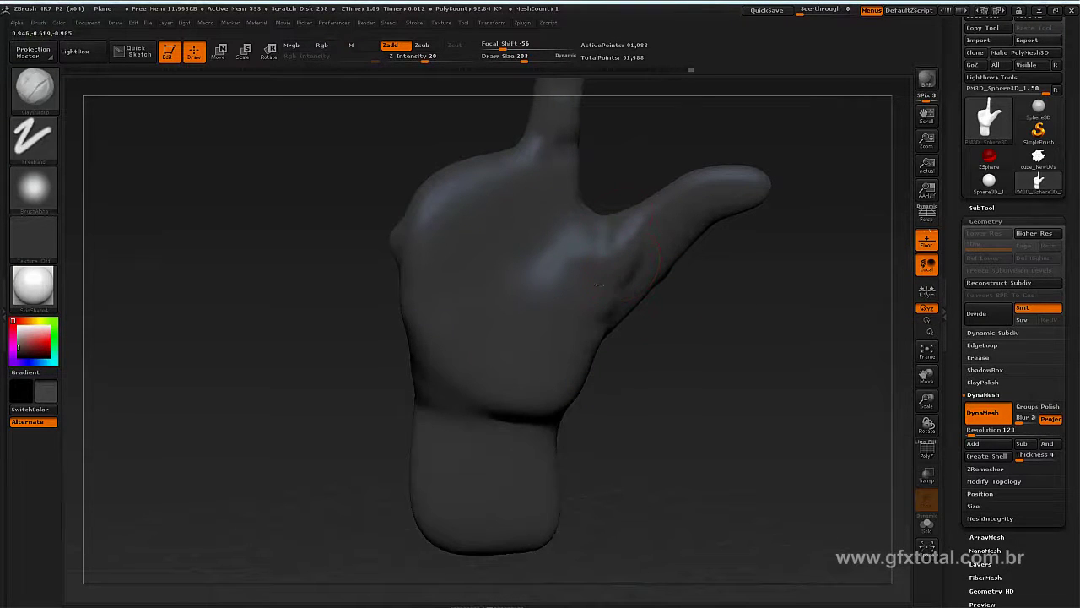
{"action": "mouse_move", "coordinate": [598, 267]}
{"action": "left_mouse_down"}
{"action": "mouse_move", "coordinate": [592, 326]}
{"action": "mouse_move", "coordinate": [645, 206]}
{"action": "mouse_move", "coordinate": [661, 221]}
{"action": "left_mouse_up"}
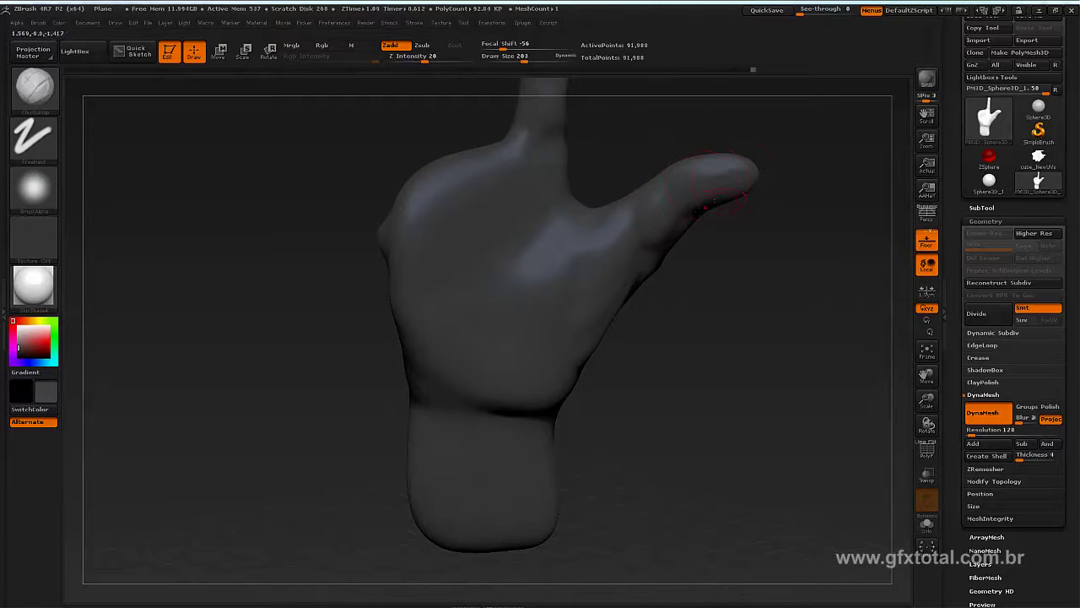
{"action": "left_click_drag", "start_coordinate": [704, 206], "coordinate": [712, 201]}
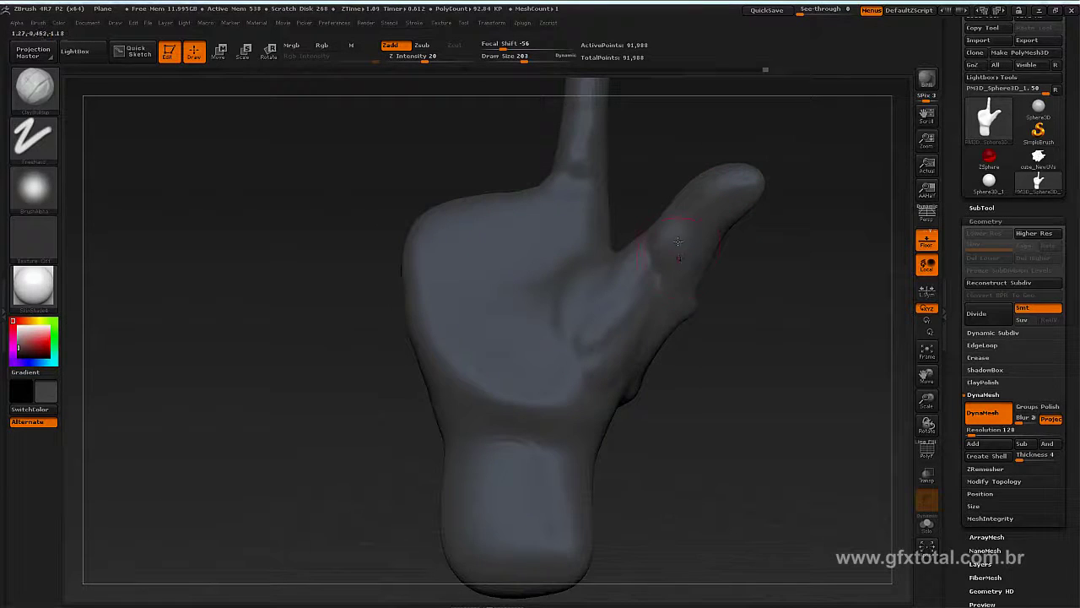
{"action": "mouse_move", "coordinate": [662, 297]}
{"action": "left_mouse_down", "text": "shift"}
{"action": "mouse_move", "coordinate": [593, 361]}
{"action": "mouse_move", "coordinate": [565, 341]}
{"action": "mouse_move", "coordinate": [571, 397]}
{"action": "left_mouse_up", "text": "shift"}
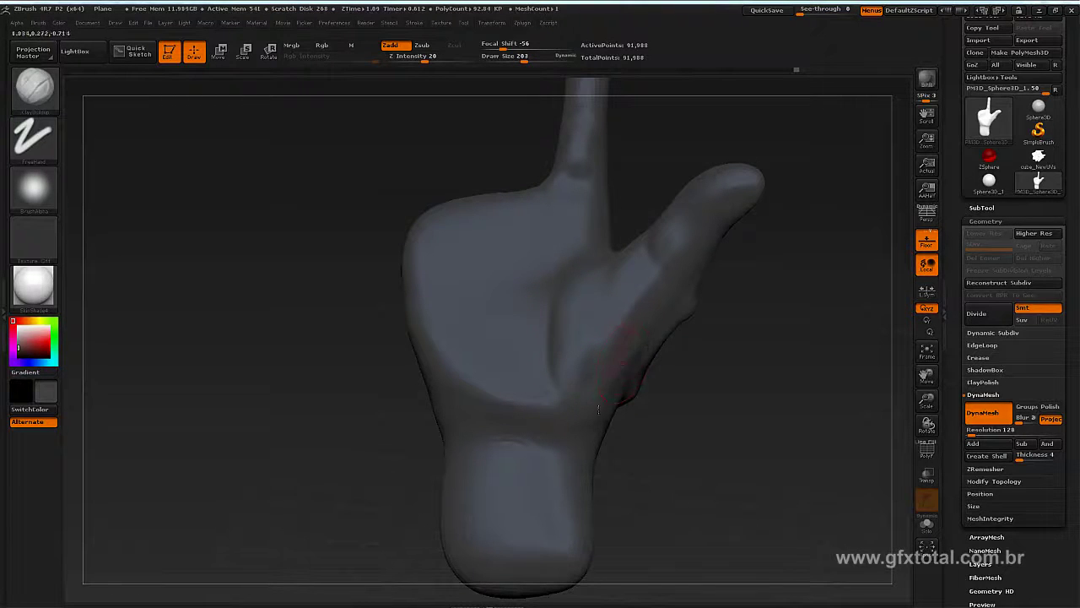
{"action": "key", "text": "shift"}
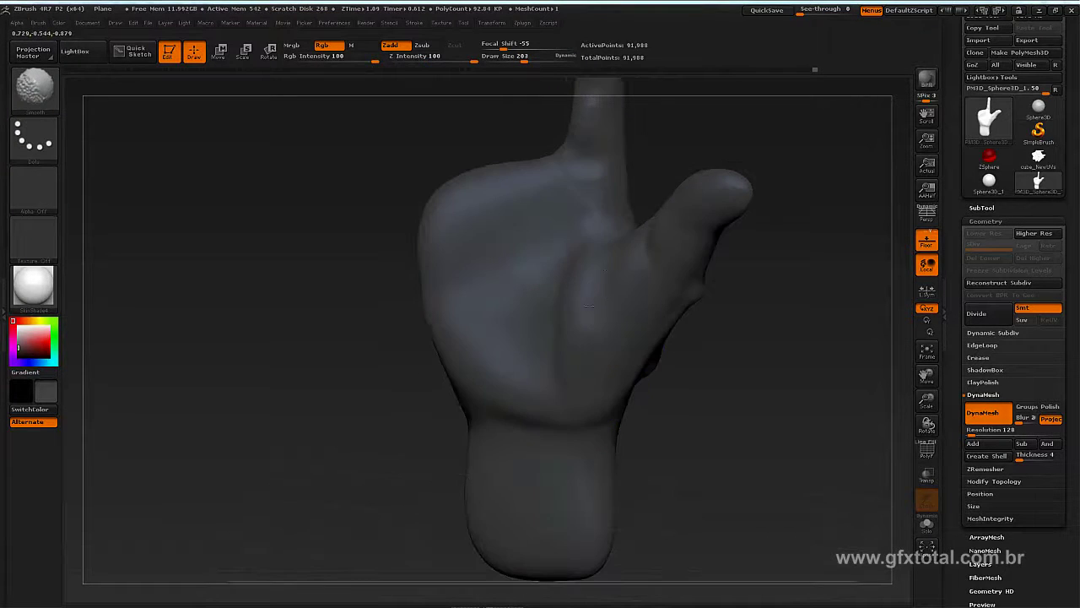
{"action": "mouse_move", "coordinate": [634, 306]}
{"action": "left_mouse_down"}
{"action": "mouse_move", "coordinate": [618, 291]}
{"action": "mouse_move", "coordinate": [599, 308]}
{"action": "left_mouse_up"}
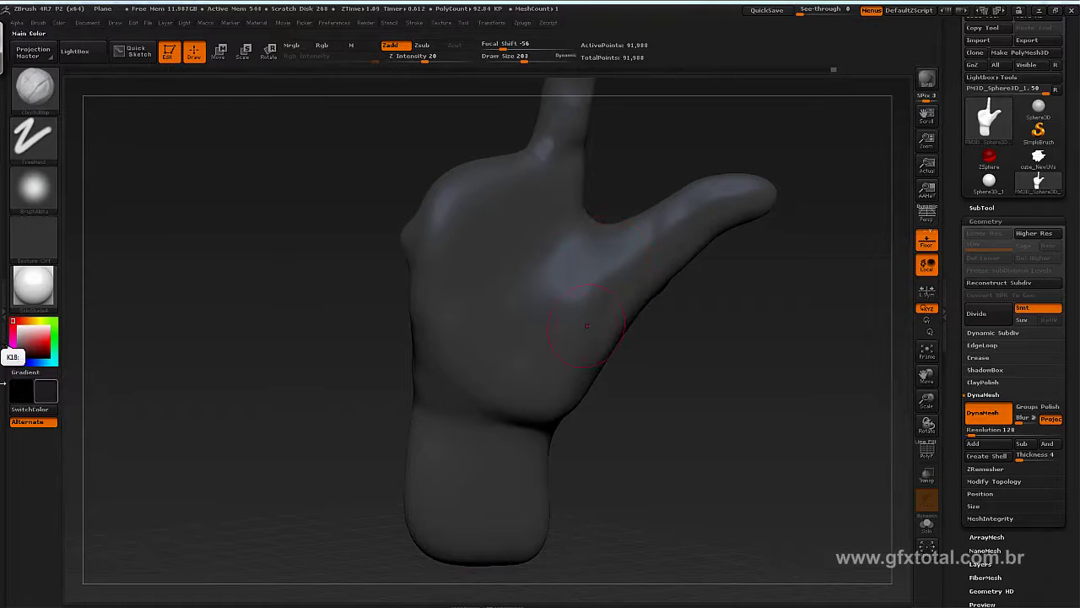
{"action": "left_click_drag", "start_coordinate": [696, 395], "coordinate": [578, 358]}
{"action": "left_click_drag", "start_coordinate": [732, 378], "coordinate": [764, 384], "text": "ctrl"}
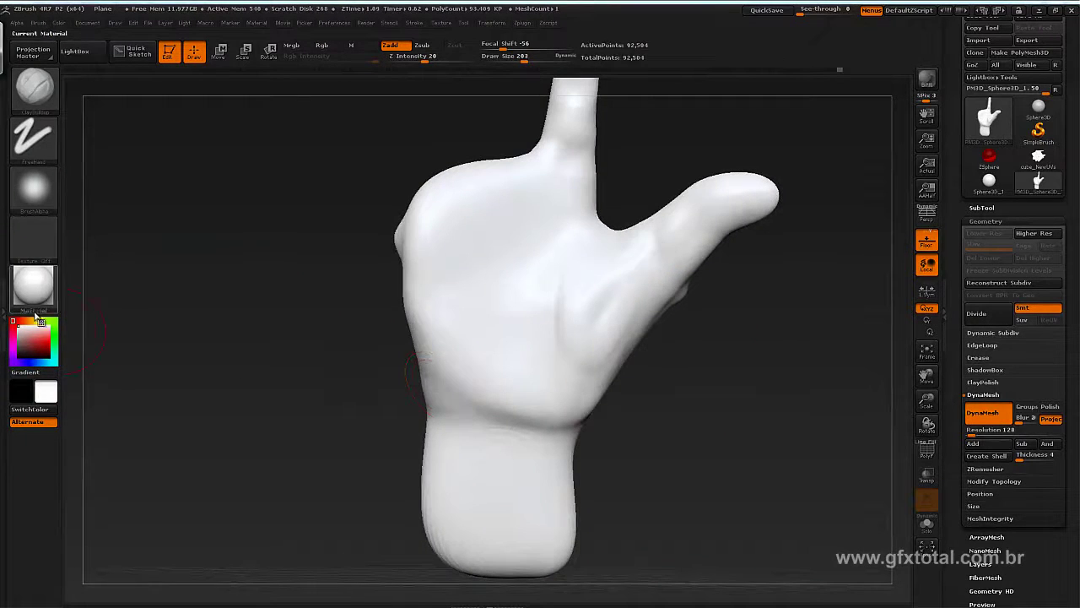
Apply the MatCap Red Wax material to the hand
{"action": "left_click", "coordinate": [33, 285]}
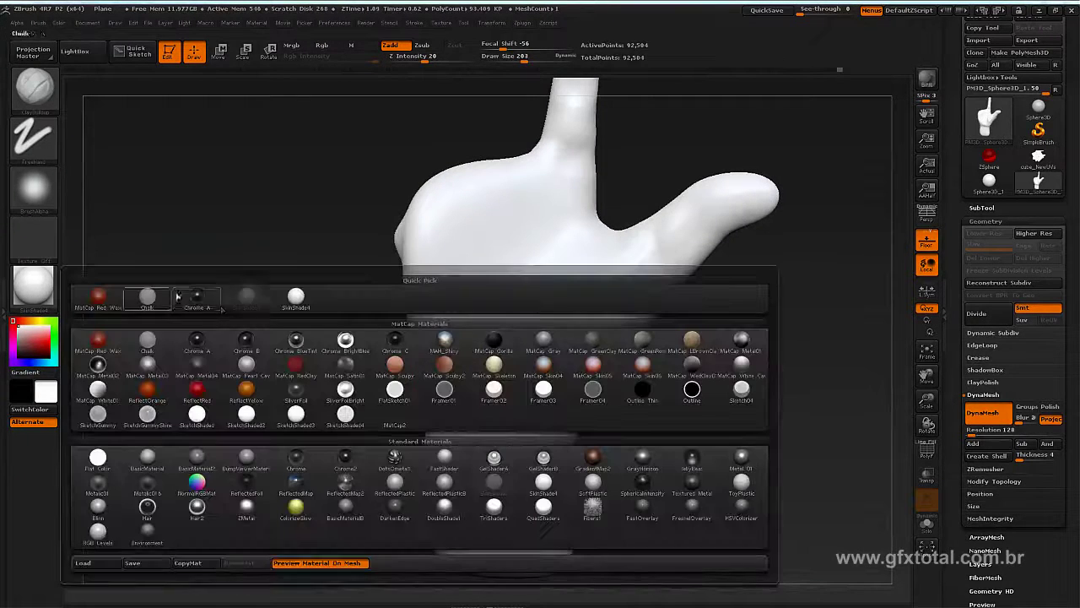
{"action": "left_click", "coordinate": [97, 340]}
{"action": "left_click_drag", "start_coordinate": [235, 298], "coordinate": [287, 296]}
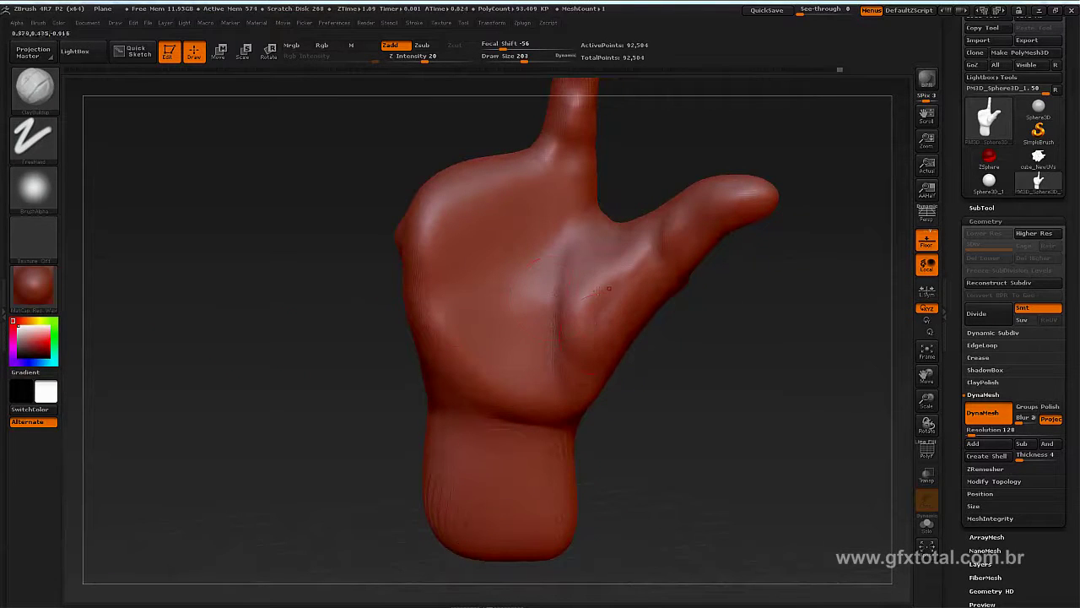
Sculpt and smooth a stroke down the palm, then show the polygon wireframe
{"action": "mouse_move", "coordinate": [574, 269]}
{"action": "left_mouse_down"}
{"action": "mouse_move", "coordinate": [557, 303]}
{"action": "mouse_move", "coordinate": [552, 371]}
{"action": "left_mouse_up"}
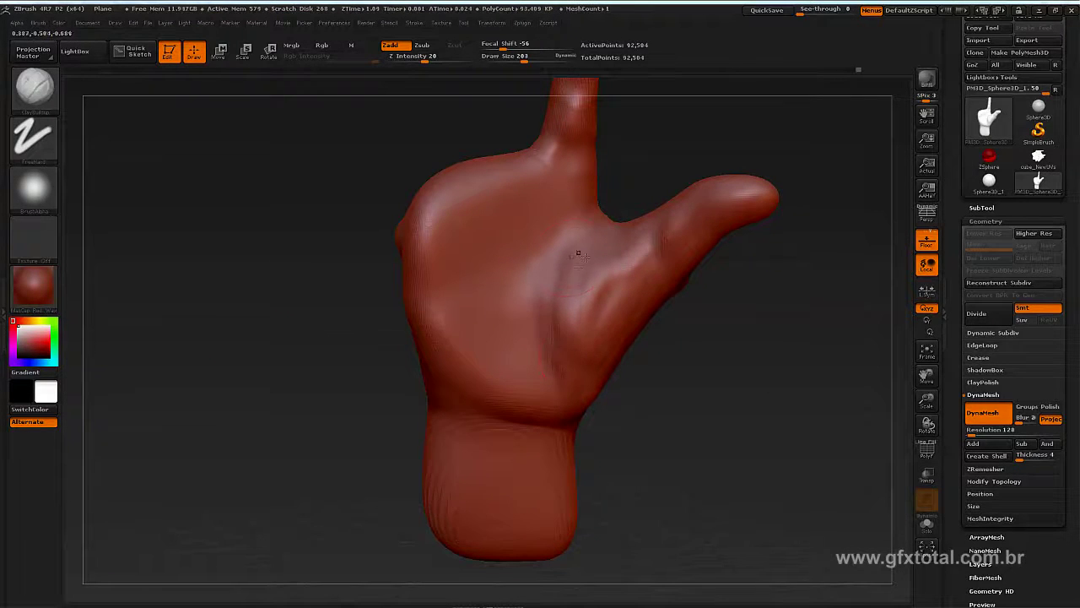
{"action": "key", "text": "shift"}
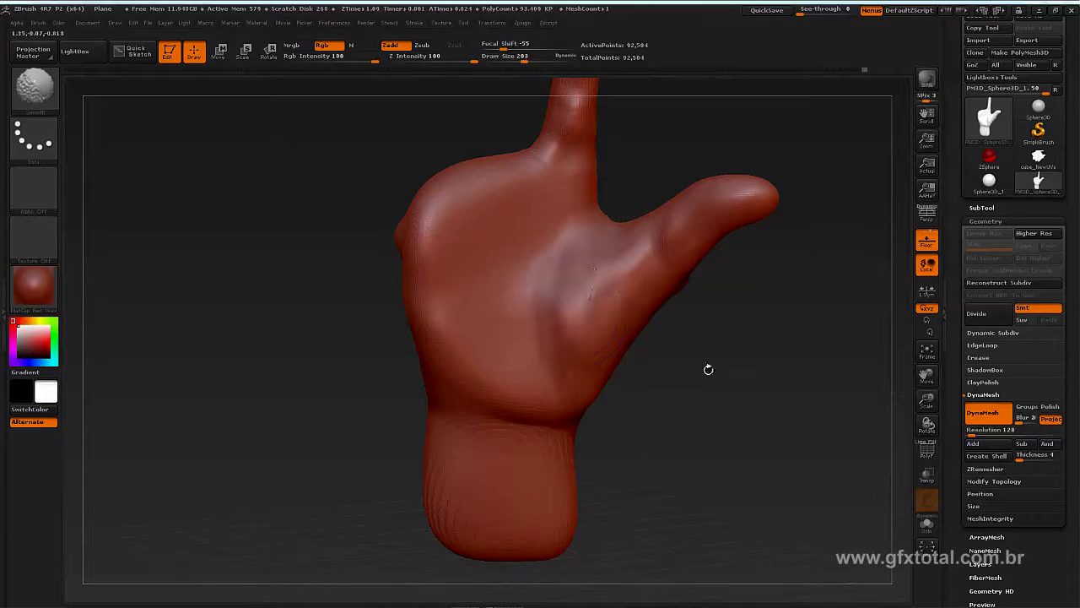
{"action": "mouse_move", "coordinate": [708, 368]}
{"action": "left_mouse_down"}
{"action": "mouse_move", "coordinate": [699, 354]}
{"action": "mouse_move", "coordinate": [753, 339]}
{"action": "left_mouse_up"}
{"action": "key", "text": "shift"}
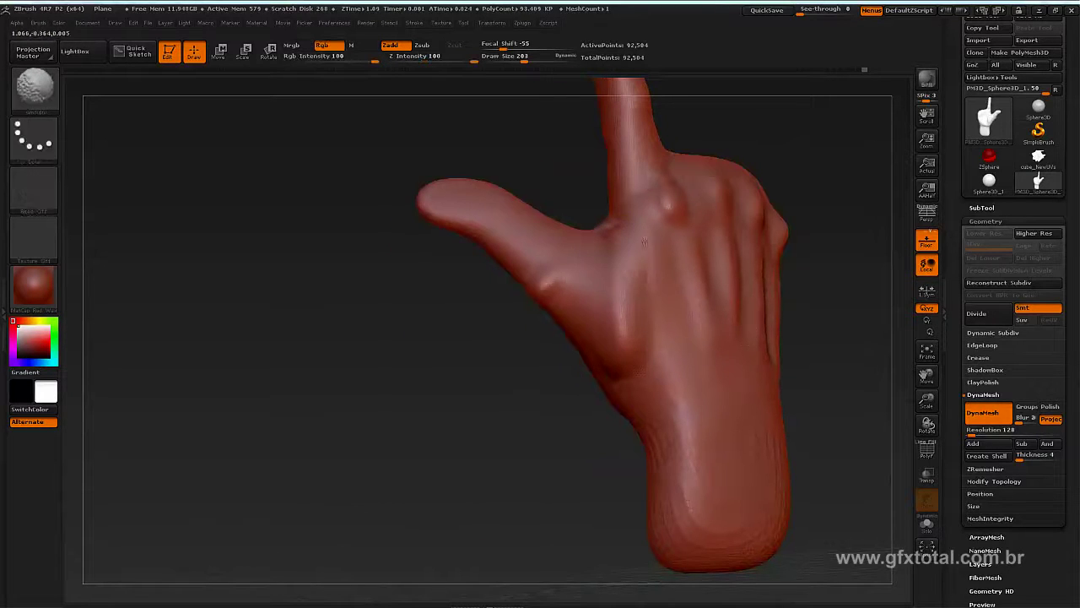
{"action": "left_click_drag", "start_coordinate": [810, 237], "coordinate": [538, 396]}
{"action": "key", "text": "shift"}
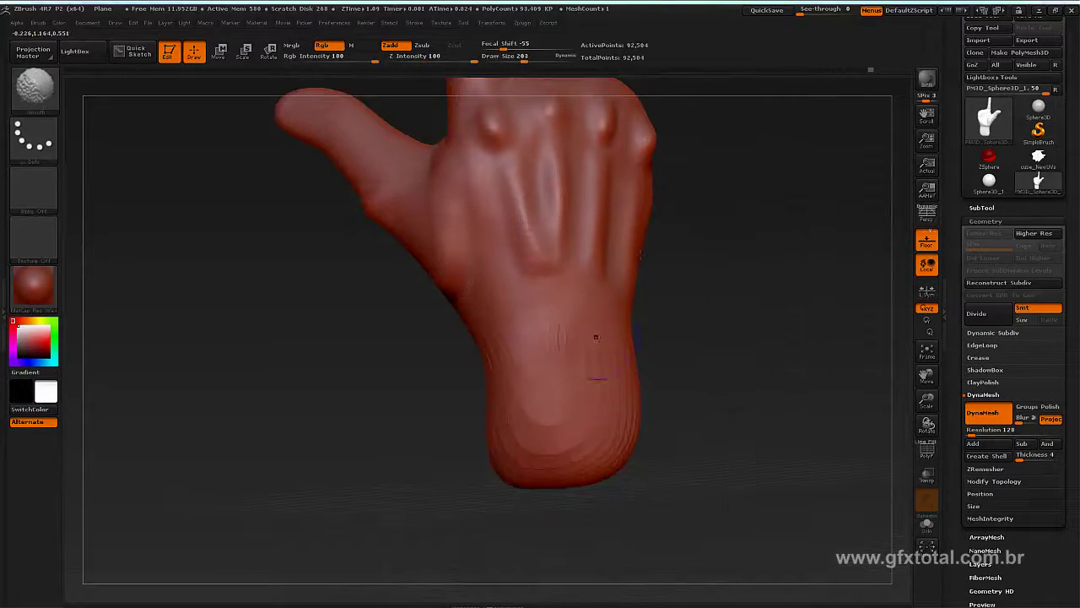
{"action": "mouse_move", "coordinate": [708, 366]}
{"action": "left_mouse_down"}
{"action": "mouse_move", "coordinate": [767, 362]}
{"action": "mouse_move", "coordinate": [784, 313]}
{"action": "mouse_move", "coordinate": [740, 335]}
{"action": "left_mouse_up"}
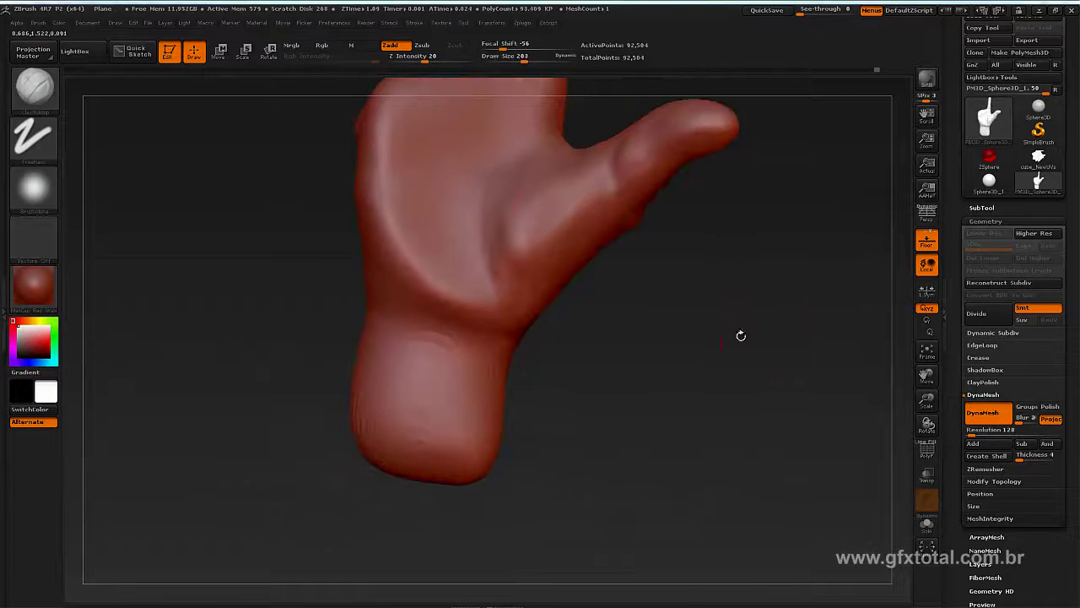
{"action": "left_click", "coordinate": [926, 450]}
{"action": "mouse_move", "coordinate": [805, 371]}
{"action": "left_mouse_down", "text": "alt"}
{"action": "mouse_move", "coordinate": [708, 380]}
{"action": "mouse_move", "coordinate": [723, 244]}
{"action": "mouse_move", "coordinate": [742, 378]}
{"action": "mouse_move", "coordinate": [694, 299]}
{"action": "left_mouse_up", "text": "alt"}
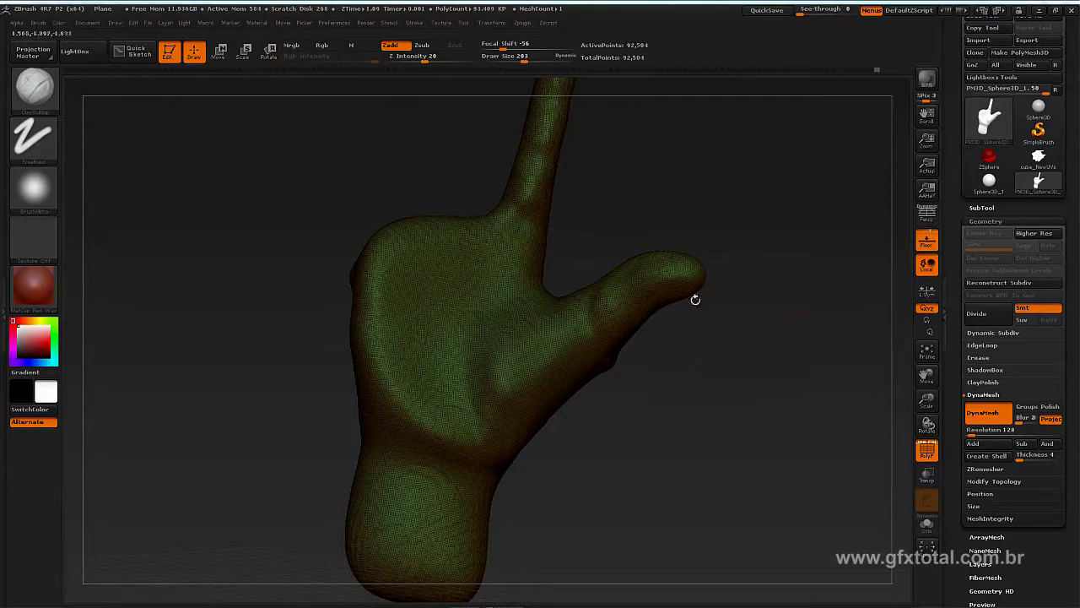
Set DynaMesh Resolution to 64, remesh the hand to 23,303 points, and hide the wireframe
{"action": "left_click", "coordinate": [986, 221]}
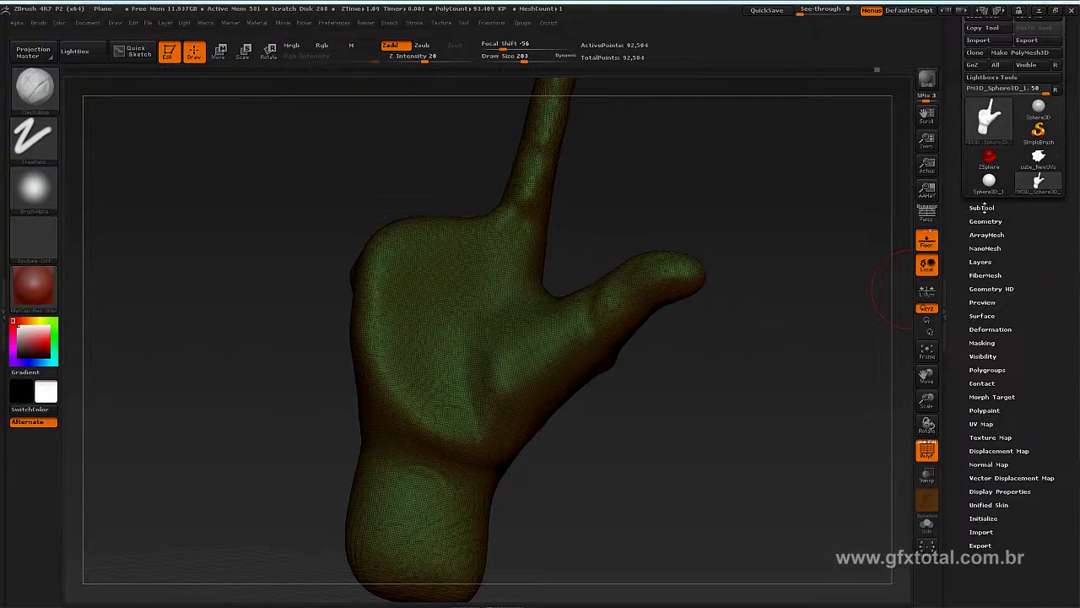
{"action": "left_click", "coordinate": [985, 222]}
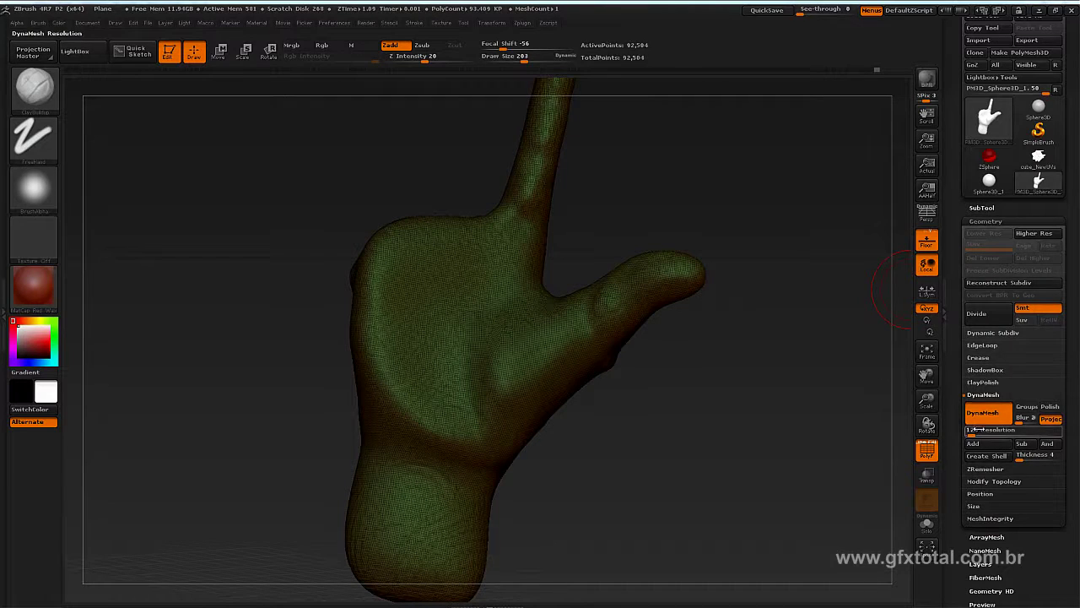
{"action": "left_click_drag", "start_coordinate": [984, 430], "coordinate": [966, 430]}
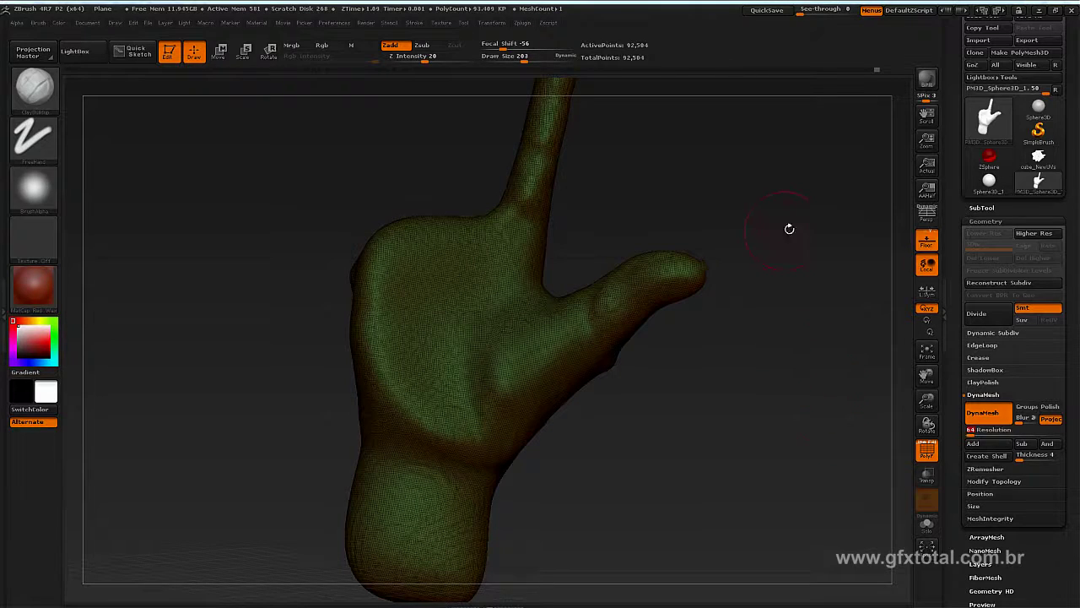
{"action": "left_click_drag", "start_coordinate": [759, 173], "coordinate": [818, 292], "text": "ctrl"}
{"action": "mouse_move", "coordinate": [702, 395]}
{"action": "left_mouse_down"}
{"action": "mouse_move", "coordinate": [750, 458]}
{"action": "mouse_move", "coordinate": [769, 352]}
{"action": "mouse_move", "coordinate": [768, 376]}
{"action": "mouse_move", "coordinate": [639, 296]}
{"action": "left_mouse_up"}
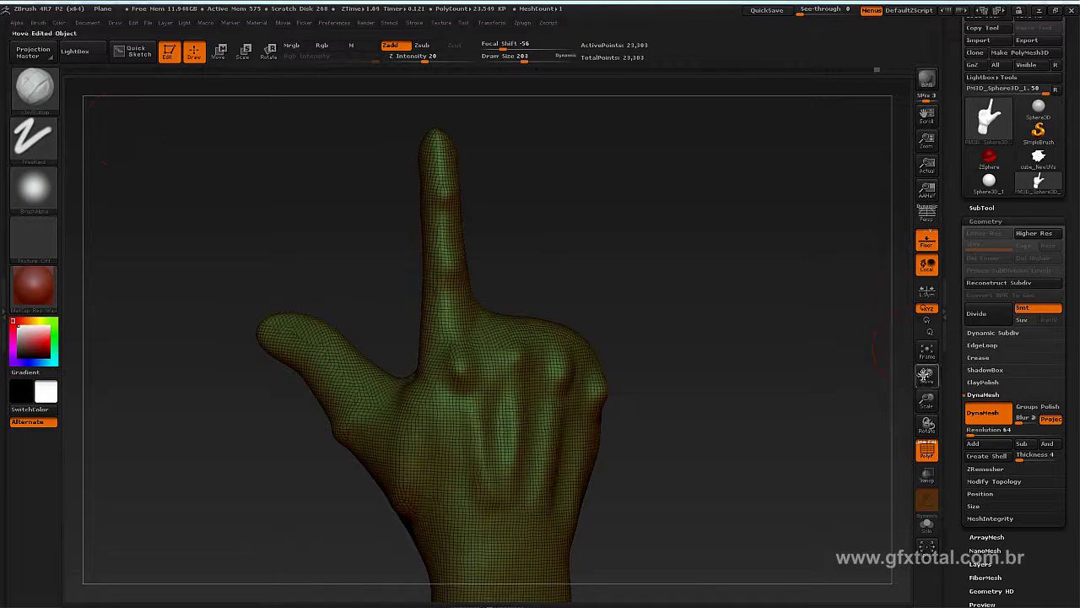
{"action": "left_click", "coordinate": [926, 451]}
{"action": "left_click_drag", "start_coordinate": [687, 258], "coordinate": [632, 236]}
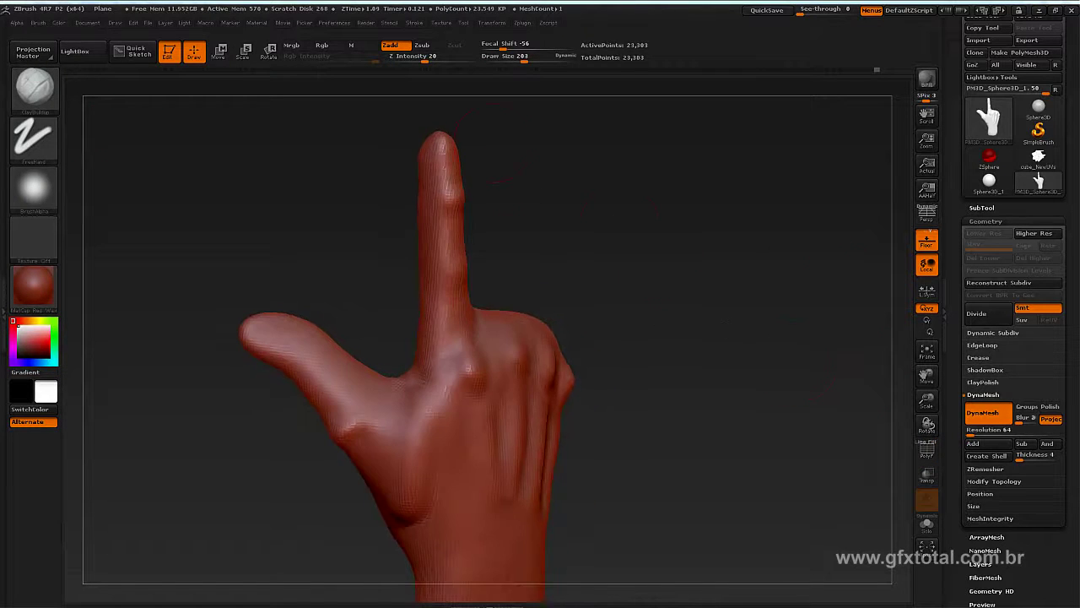
{"action": "mouse_move", "coordinate": [506, 143]}
{"action": "left_mouse_down"}
{"action": "mouse_move", "coordinate": [540, 183]}
{"action": "mouse_move", "coordinate": [496, 244]}
{"action": "left_mouse_up"}
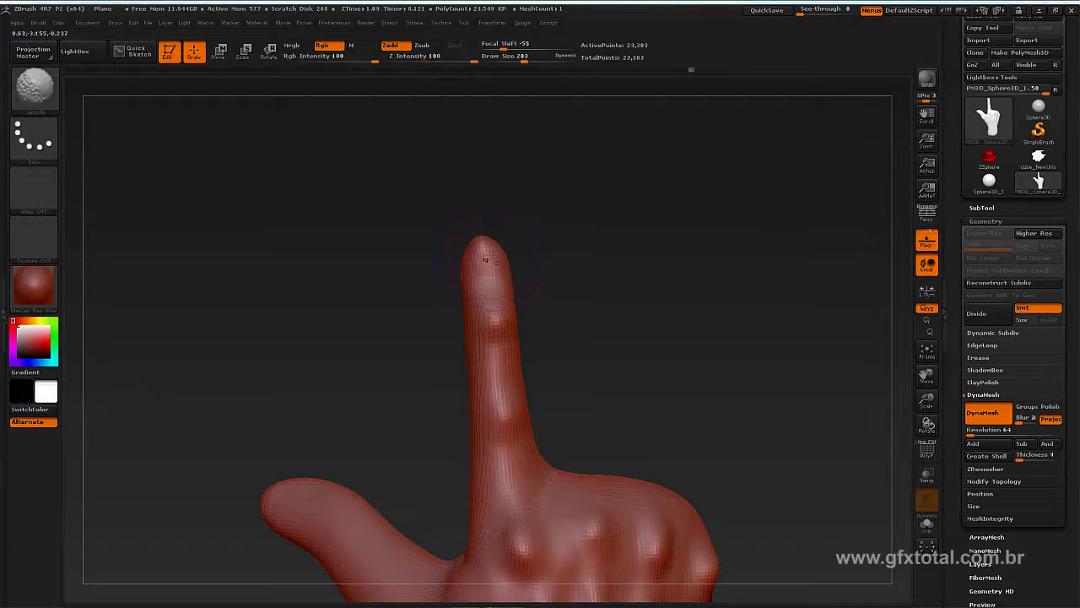
{"action": "mouse_move", "coordinate": [494, 258]}
{"action": "left_mouse_down"}
{"action": "mouse_move", "coordinate": [517, 238]}
{"action": "mouse_move", "coordinate": [619, 234]}
{"action": "mouse_move", "coordinate": [542, 248]}
{"action": "mouse_move", "coordinate": [439, 240]}
{"action": "left_mouse_up"}
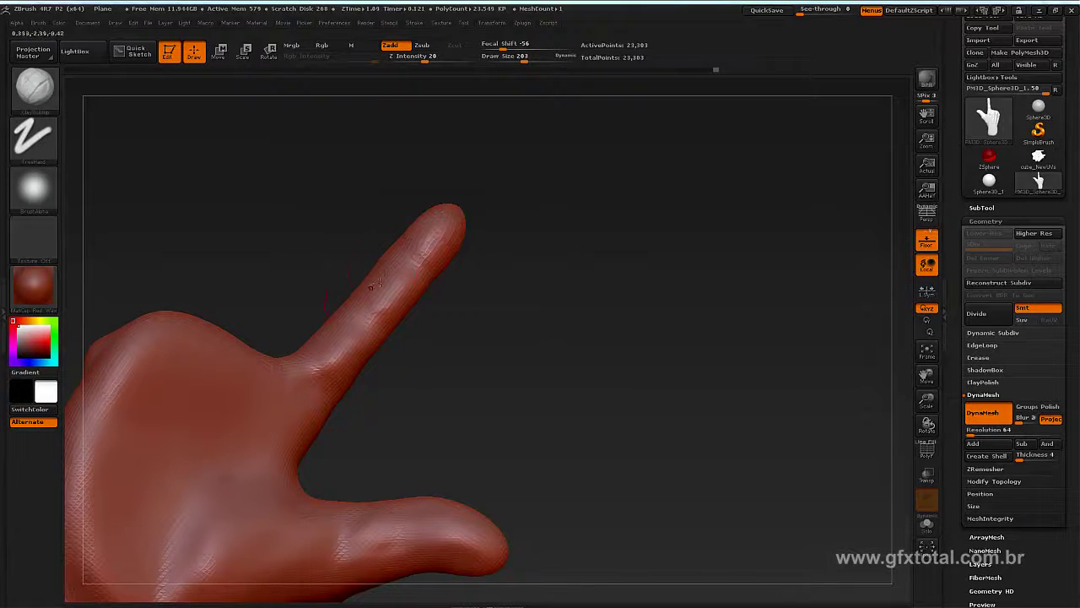
{"action": "left_click_drag", "start_coordinate": [373, 293], "coordinate": [413, 300]}
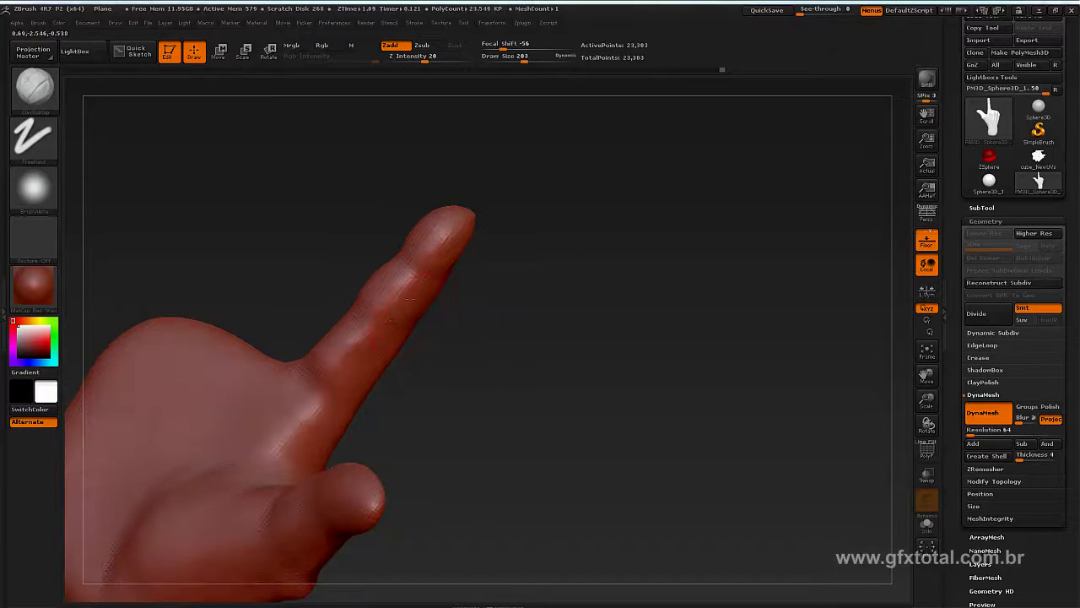
{"action": "mouse_move", "coordinate": [306, 360]}
{"action": "left_mouse_down"}
{"action": "mouse_move", "coordinate": [318, 248]}
{"action": "mouse_move", "coordinate": [376, 296]}
{"action": "left_mouse_up"}
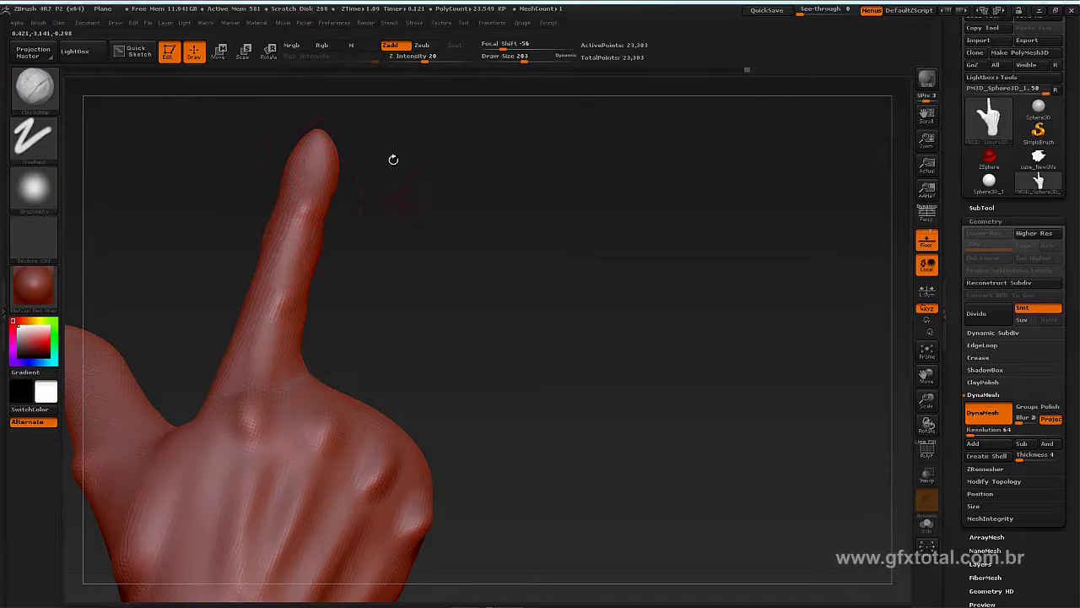
{"action": "mouse_move", "coordinate": [393, 160]}
{"action": "left_mouse_down"}
{"action": "mouse_move", "coordinate": [509, 336]}
{"action": "mouse_move", "coordinate": [406, 328]}
{"action": "left_mouse_up"}
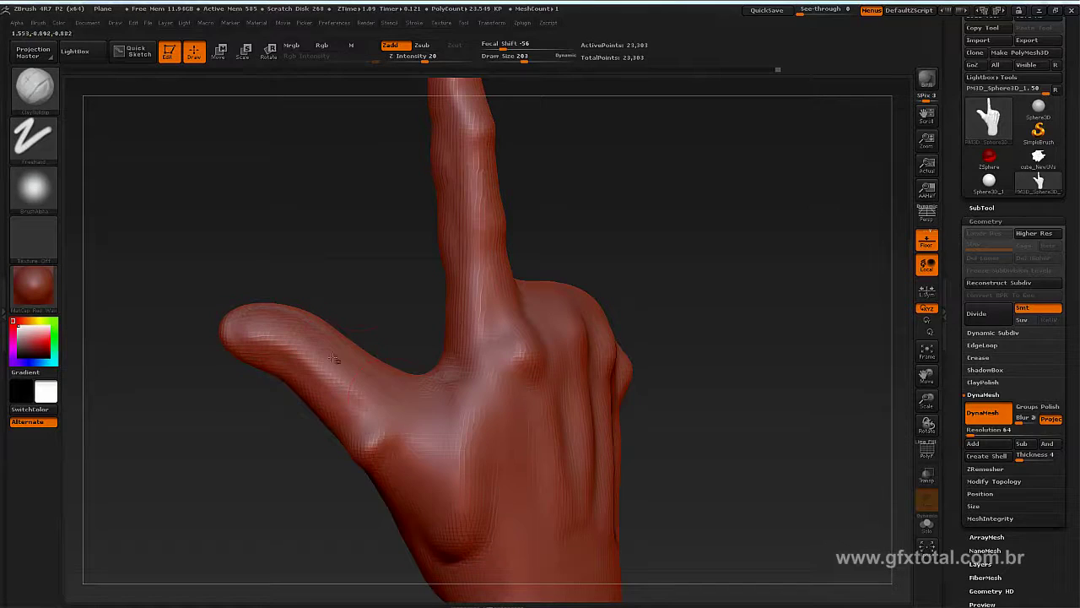
{"action": "left_click_drag", "start_coordinate": [364, 267], "coordinate": [378, 321]}
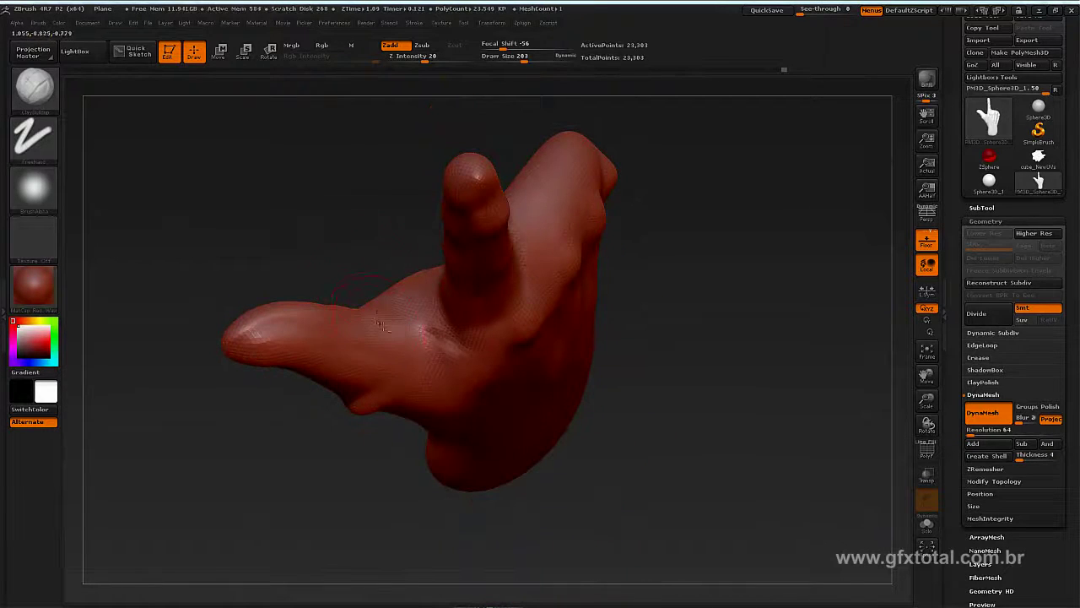
Zoom in on the fingers and sculpt a short stroke near the fingertip
{"action": "mouse_move", "coordinate": [340, 259]}
{"action": "left_mouse_down"}
{"action": "mouse_move", "coordinate": [371, 317]}
{"action": "mouse_move", "coordinate": [316, 406]}
{"action": "left_mouse_up"}
{"action": "key", "text": "shift"}
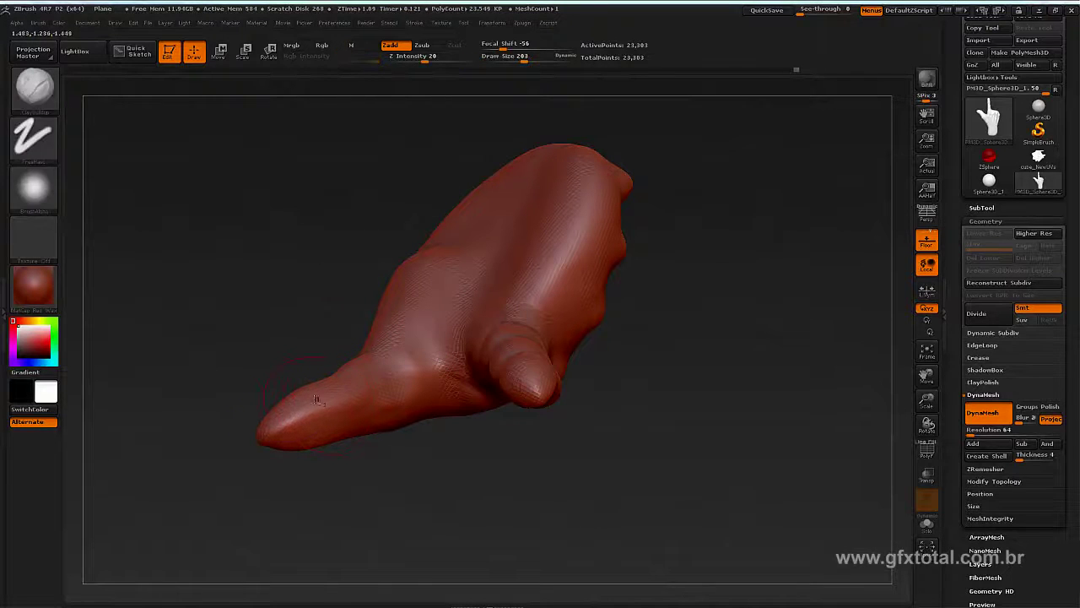
{"action": "left_click_drag", "start_coordinate": [218, 371], "coordinate": [284, 407]}
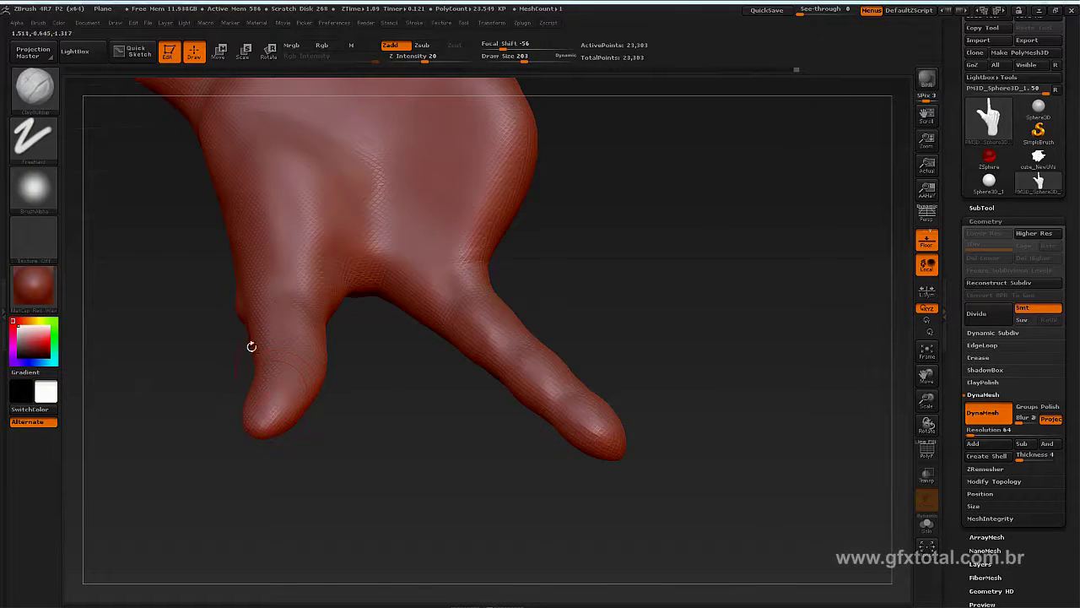
{"action": "mouse_move", "coordinate": [253, 348]}
{"action": "left_mouse_down"}
{"action": "mouse_move", "coordinate": [301, 406]}
{"action": "mouse_move", "coordinate": [609, 279]}
{"action": "mouse_move", "coordinate": [431, 279]}
{"action": "mouse_move", "coordinate": [475, 263]}
{"action": "mouse_move", "coordinate": [463, 282]}
{"action": "left_mouse_up"}
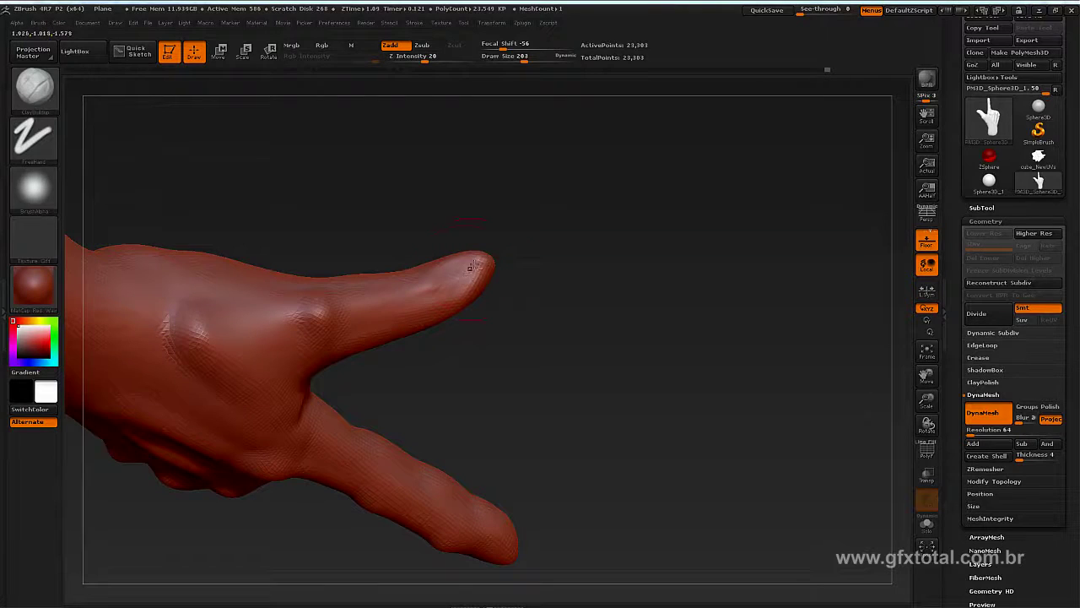
{"action": "left_click_drag", "start_coordinate": [472, 266], "coordinate": [459, 280]}
{"action": "mouse_move", "coordinate": [504, 225]}
{"action": "left_mouse_down"}
{"action": "mouse_move", "coordinate": [518, 272]}
{"action": "mouse_move", "coordinate": [441, 244]}
{"action": "mouse_move", "coordinate": [396, 257]}
{"action": "mouse_move", "coordinate": [416, 254]}
{"action": "left_mouse_up"}
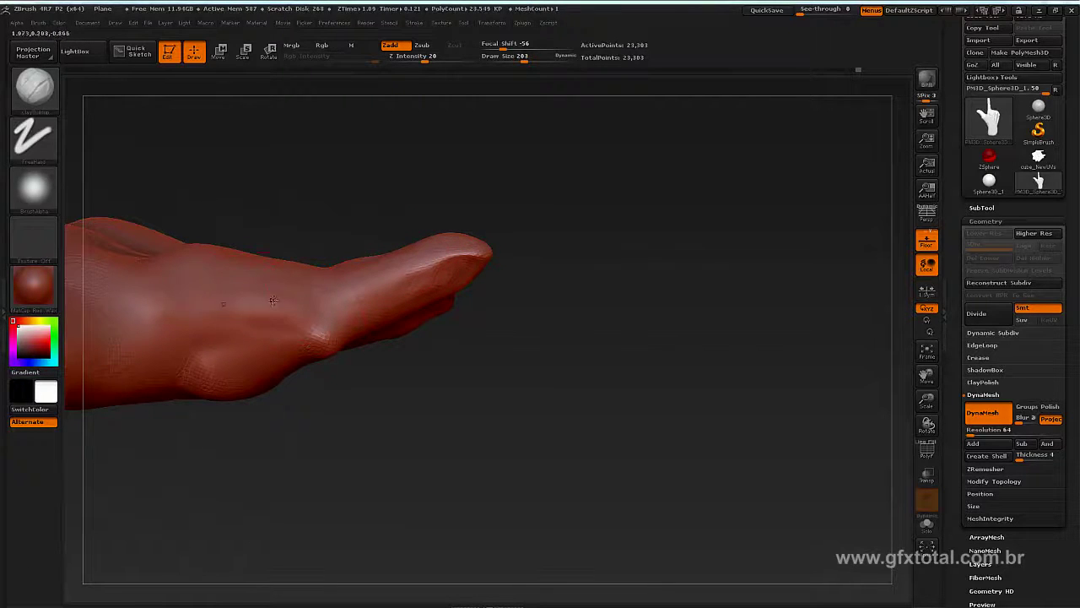
{"action": "left_click_drag", "start_coordinate": [591, 289], "coordinate": [553, 231]}
{"action": "left_click_drag", "start_coordinate": [308, 265], "coordinate": [360, 319]}
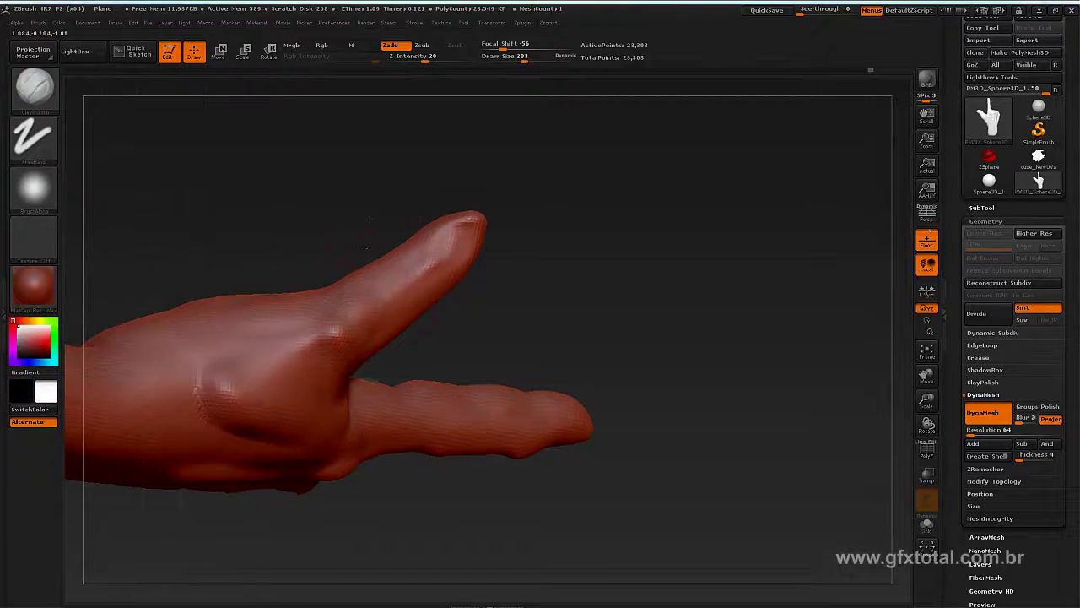
{"action": "mouse_move", "coordinate": [278, 310]}
{"action": "left_mouse_down"}
{"action": "mouse_move", "coordinate": [275, 300]}
{"action": "mouse_move", "coordinate": [278, 403]}
{"action": "left_mouse_up"}
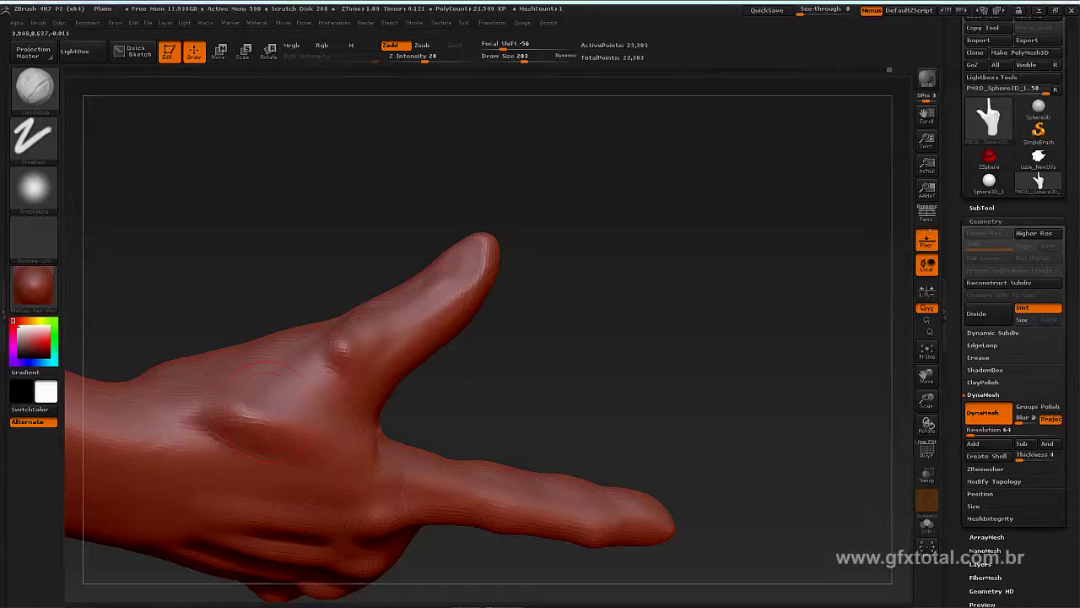
Raise a knuckle bump on the back of the hand and smooth the finger toward its tip
{"action": "mouse_move", "coordinate": [224, 427]}
{"action": "left_mouse_down"}
{"action": "mouse_move", "coordinate": [258, 413]}
{"action": "mouse_move", "coordinate": [211, 418]}
{"action": "left_mouse_up"}
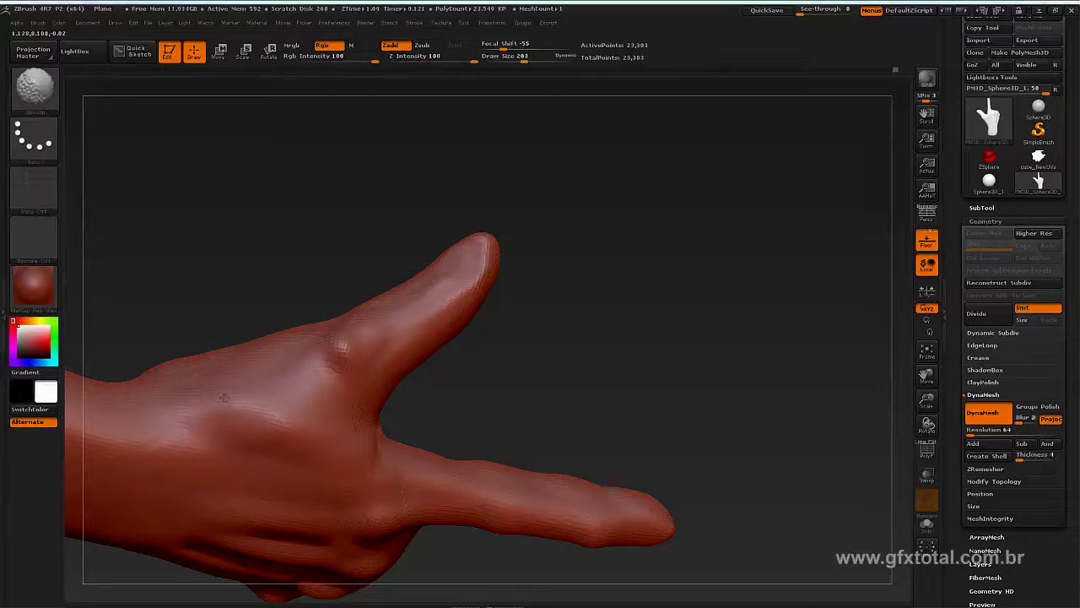
{"action": "mouse_move", "coordinate": [405, 227]}
{"action": "left_mouse_down"}
{"action": "mouse_move", "coordinate": [451, 214]}
{"action": "mouse_move", "coordinate": [540, 253]}
{"action": "left_mouse_up"}
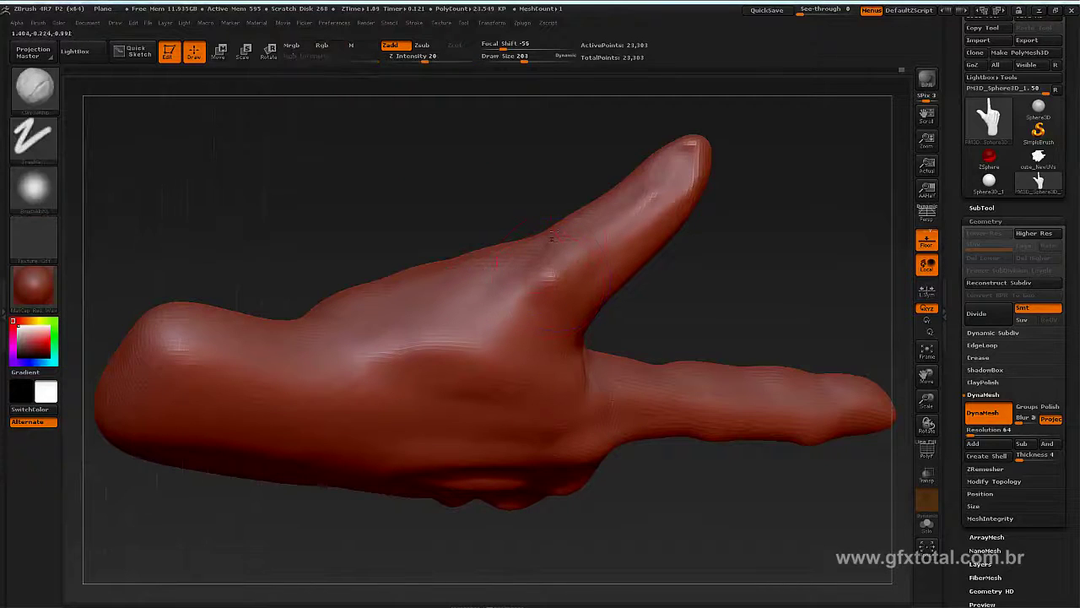
{"action": "left_click_drag", "start_coordinate": [556, 272], "coordinate": [661, 200], "text": "shift"}
{"action": "mouse_move", "coordinate": [776, 245]}
{"action": "left_mouse_down"}
{"action": "mouse_move", "coordinate": [748, 188]}
{"action": "mouse_move", "coordinate": [465, 340]}
{"action": "left_mouse_up"}
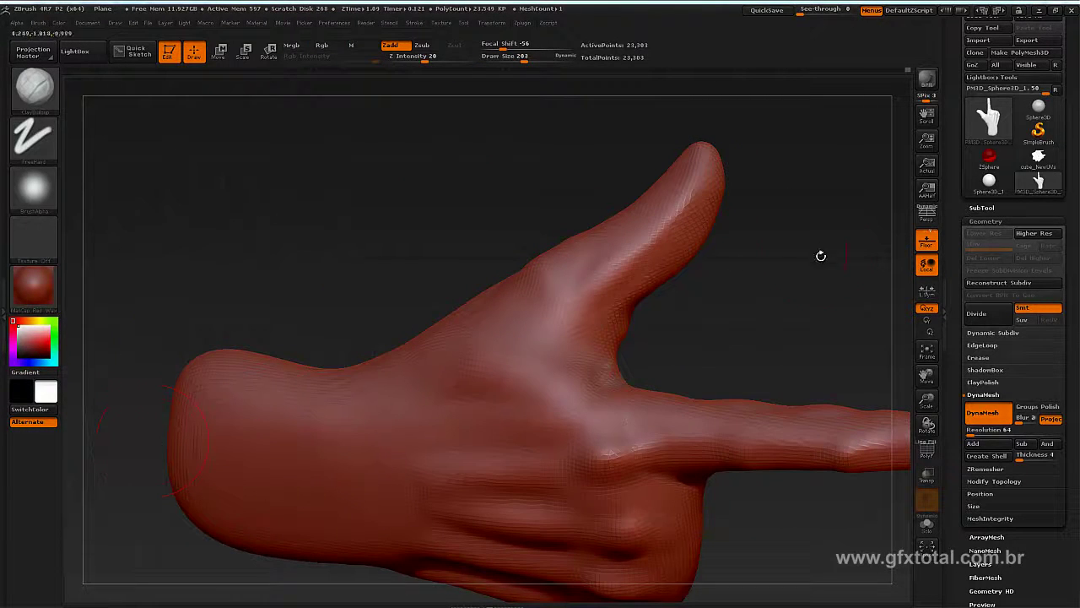
{"action": "mouse_move", "coordinate": [820, 256]}
{"action": "left_mouse_down"}
{"action": "mouse_move", "coordinate": [776, 258]}
{"action": "mouse_move", "coordinate": [791, 231]}
{"action": "mouse_move", "coordinate": [779, 224]}
{"action": "mouse_move", "coordinate": [708, 222]}
{"action": "left_mouse_up"}
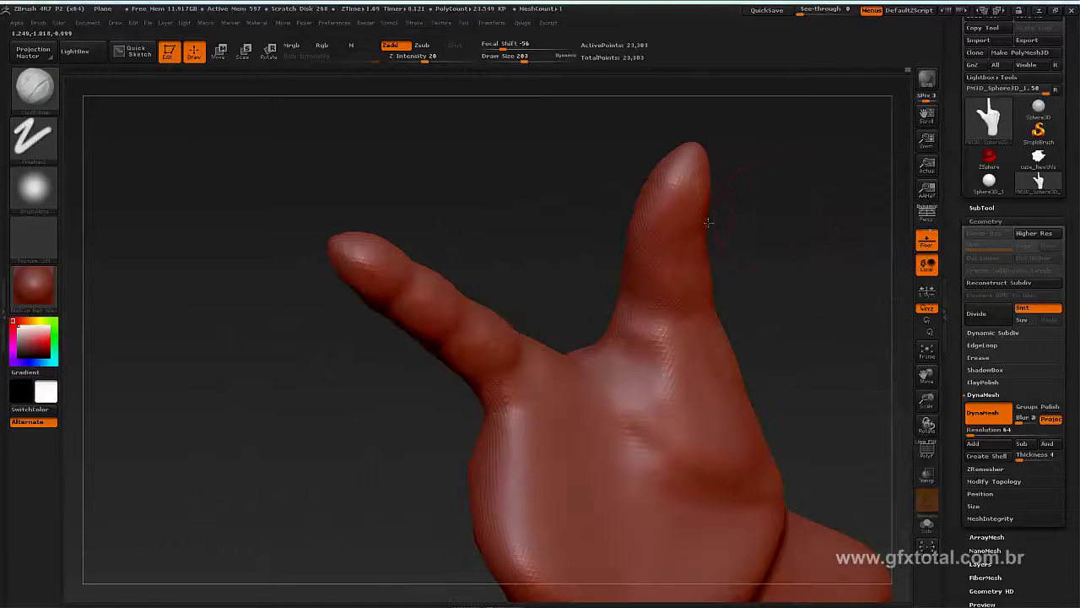
{"action": "mouse_move", "coordinate": [770, 180]}
{"action": "left_mouse_down"}
{"action": "mouse_move", "coordinate": [786, 212]}
{"action": "mouse_move", "coordinate": [778, 245]}
{"action": "left_mouse_up"}
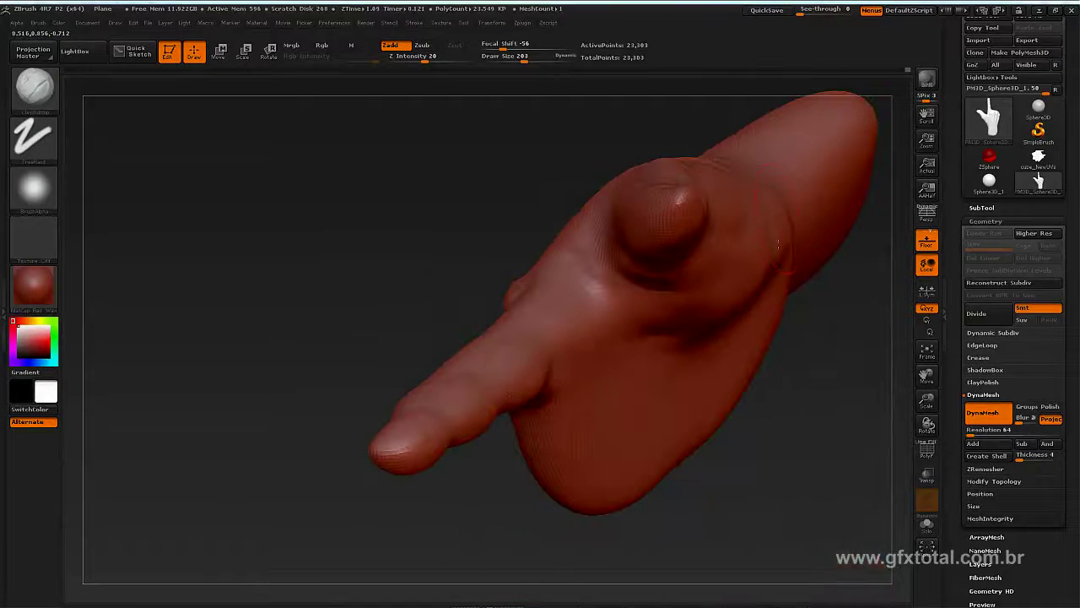
{"action": "mouse_move", "coordinate": [868, 325]}
{"action": "left_mouse_down"}
{"action": "mouse_move", "coordinate": [851, 354]}
{"action": "mouse_move", "coordinate": [683, 371]}
{"action": "mouse_move", "coordinate": [800, 453]}
{"action": "mouse_move", "coordinate": [796, 414]}
{"action": "left_mouse_up"}
{"action": "key", "text": "shift"}
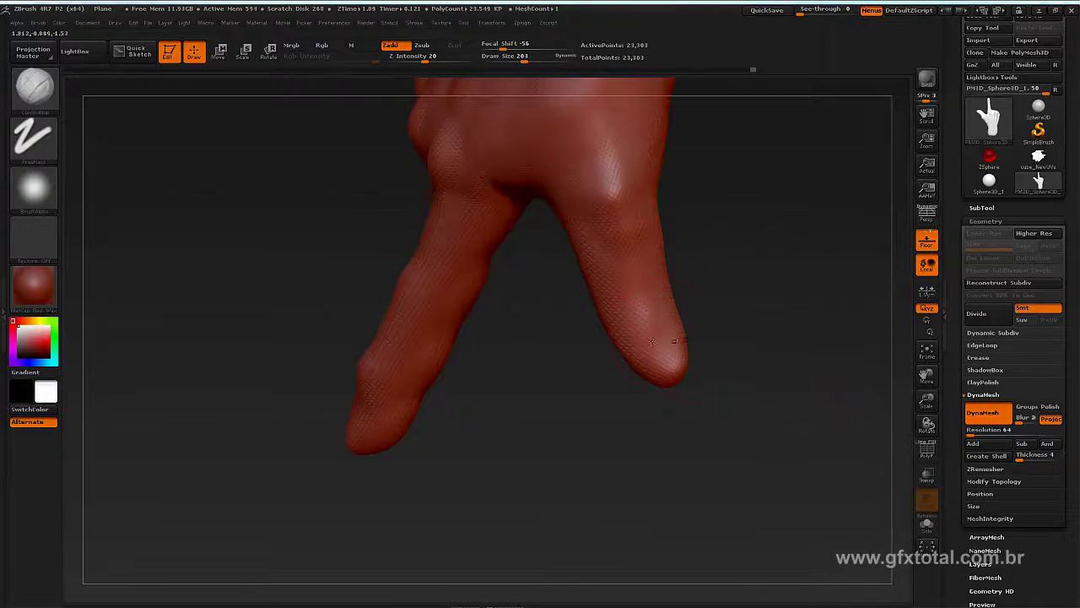
Shrink the brush to 47 and add wrinkled skin texture to the shorter fingertip
{"action": "key", "text": "space"}
{"action": "left_click_drag", "start_coordinate": [667, 325], "coordinate": [639, 329]}
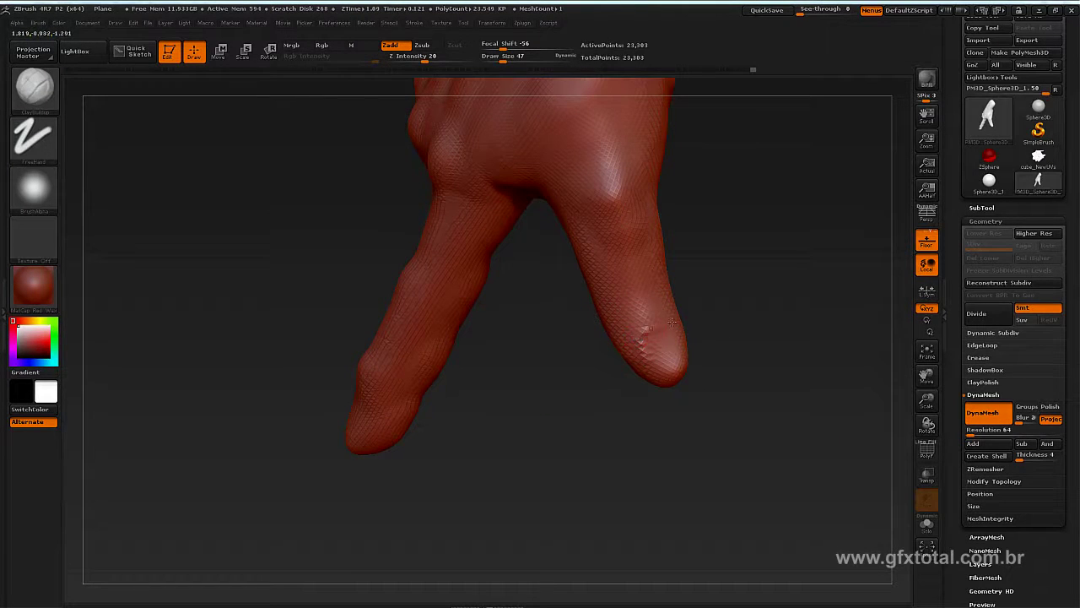
{"action": "left_click_drag", "start_coordinate": [716, 335], "coordinate": [677, 328]}
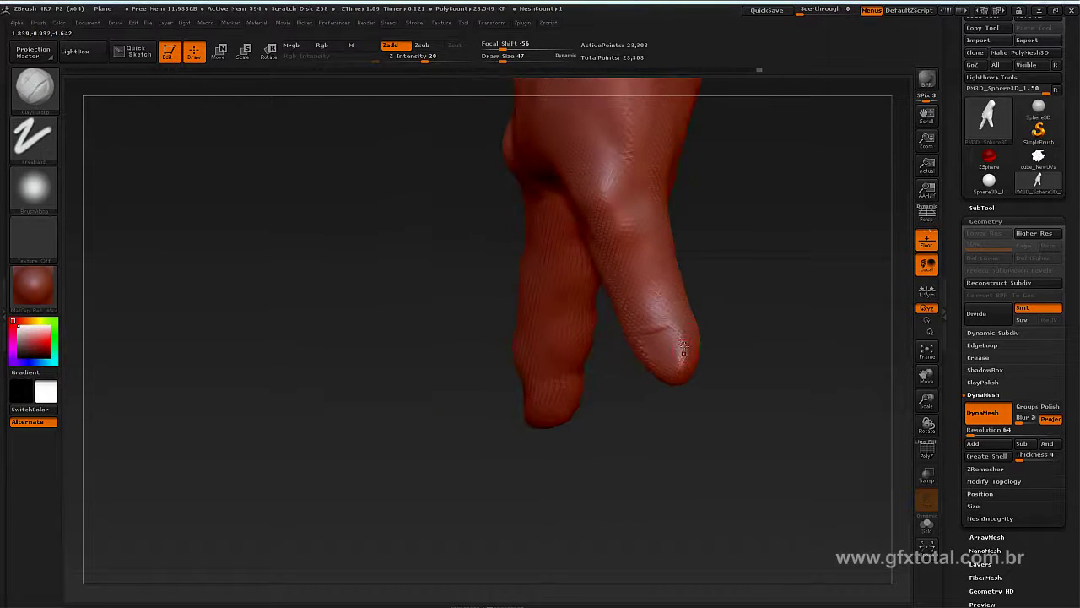
{"action": "mouse_move", "coordinate": [683, 349]}
{"action": "right_mouse_down"}
{"action": "mouse_move", "coordinate": [671, 373]}
{"action": "mouse_move", "coordinate": [698, 353]}
{"action": "right_mouse_up"}
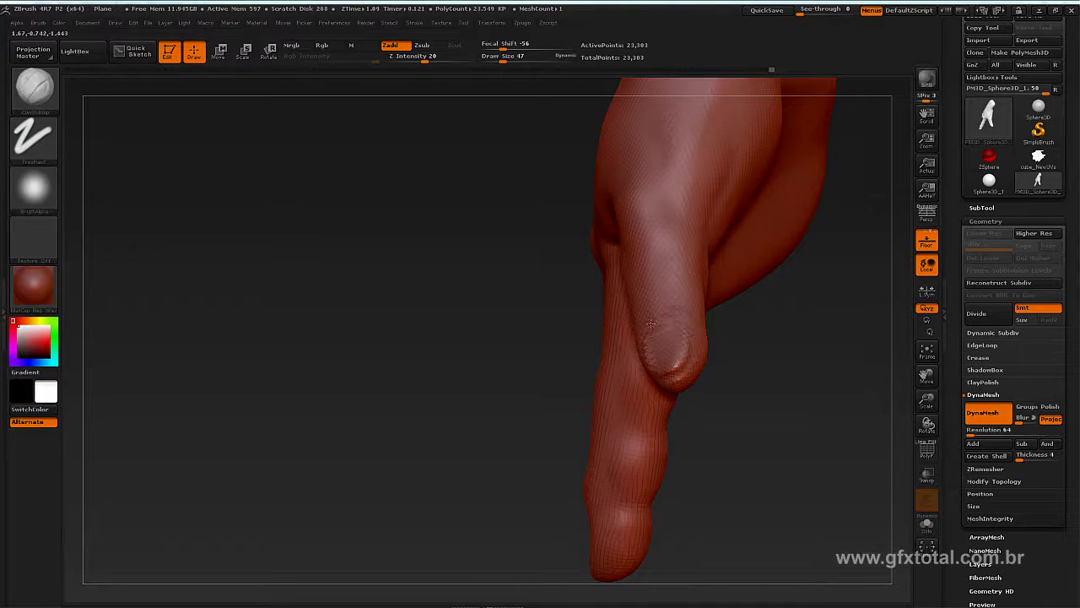
{"action": "mouse_move", "coordinate": [651, 322]}
{"action": "right_mouse_down"}
{"action": "mouse_move", "coordinate": [791, 397]}
{"action": "mouse_move", "coordinate": [647, 342]}
{"action": "right_mouse_up"}
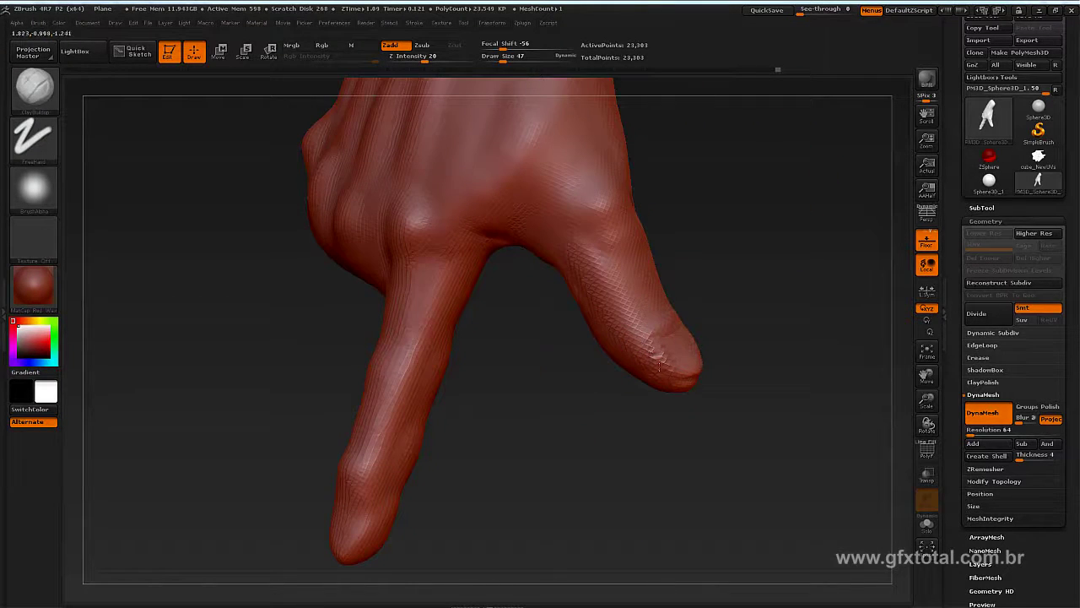
{"action": "right_click_drag", "start_coordinate": [799, 307], "coordinate": [672, 319]}
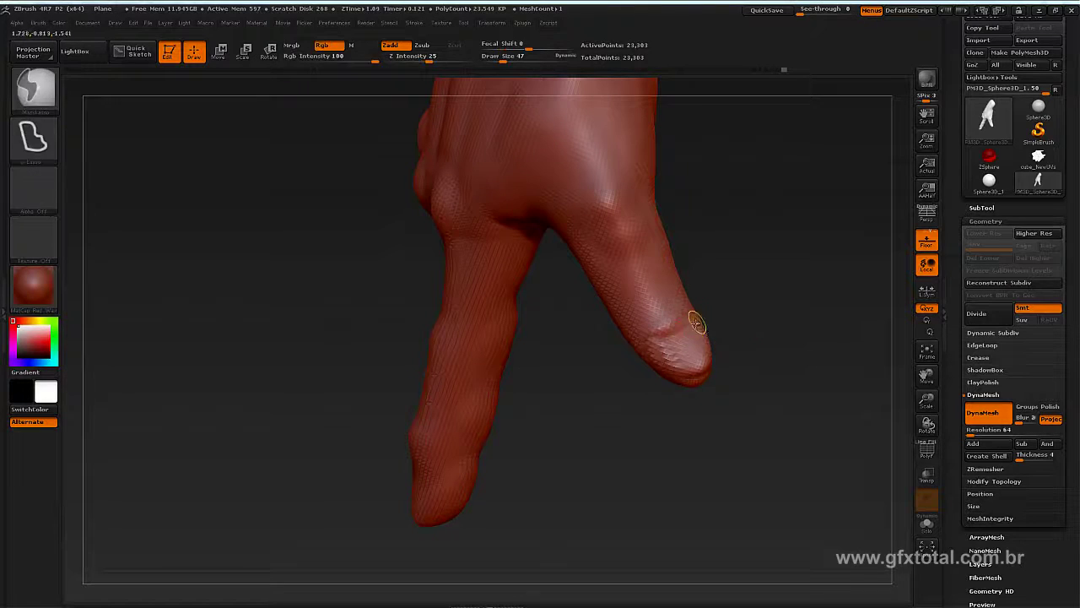
{"action": "mouse_move", "coordinate": [666, 346]}
{"action": "left_mouse_down"}
{"action": "mouse_move", "coordinate": [675, 358]}
{"action": "mouse_move", "coordinate": [687, 343]}
{"action": "left_mouse_up"}
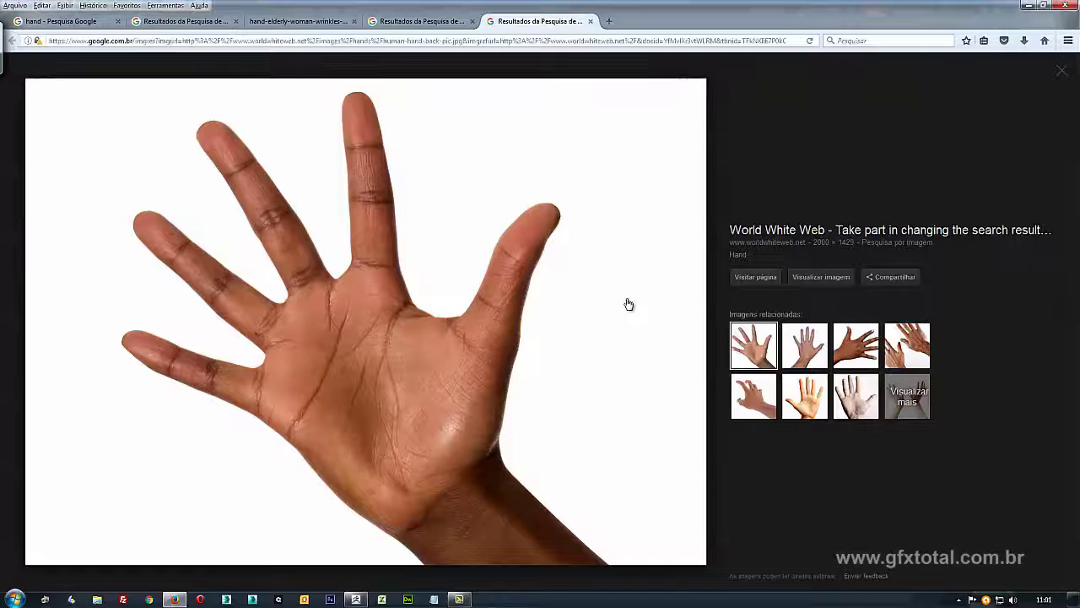
Switch to the black-and-white elderly wrinkled hand reference photo in Firefox
{"action": "left_click", "coordinate": [416, 21]}
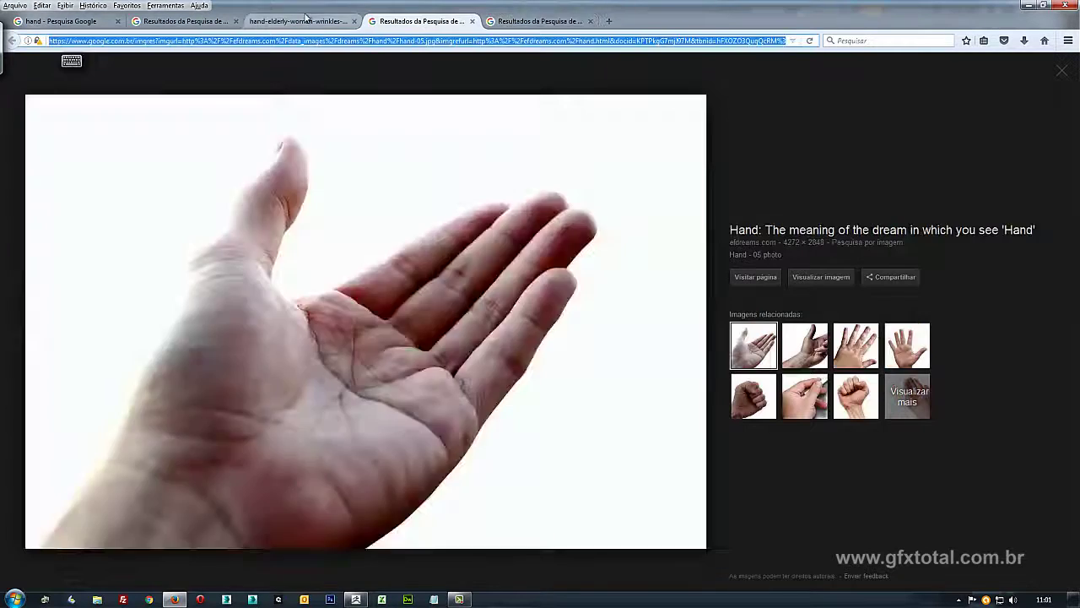
{"action": "left_click", "coordinate": [270, 21]}
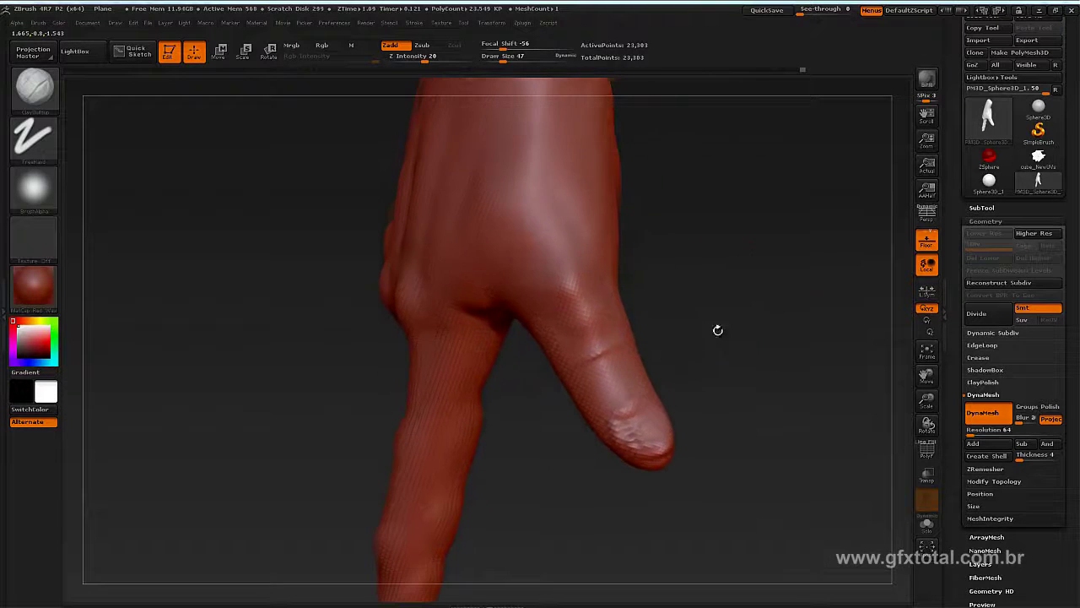
At brush size 93, carve a crease on the hand back and knuckle bulges on the finger
{"action": "key", "text": "space"}
{"action": "mouse_move", "coordinate": [617, 267]}
{"action": "left_mouse_down"}
{"action": "mouse_move", "coordinate": [553, 244]}
{"action": "mouse_move", "coordinate": [564, 266]}
{"action": "mouse_move", "coordinate": [577, 255]}
{"action": "left_mouse_up"}
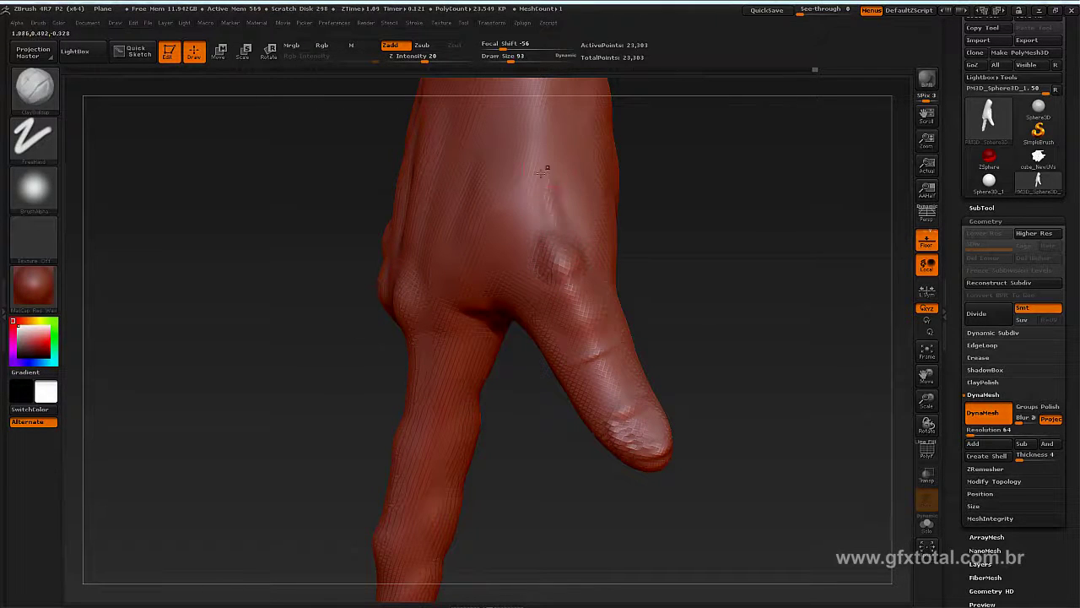
{"action": "left_click_drag", "start_coordinate": [556, 209], "coordinate": [544, 169]}
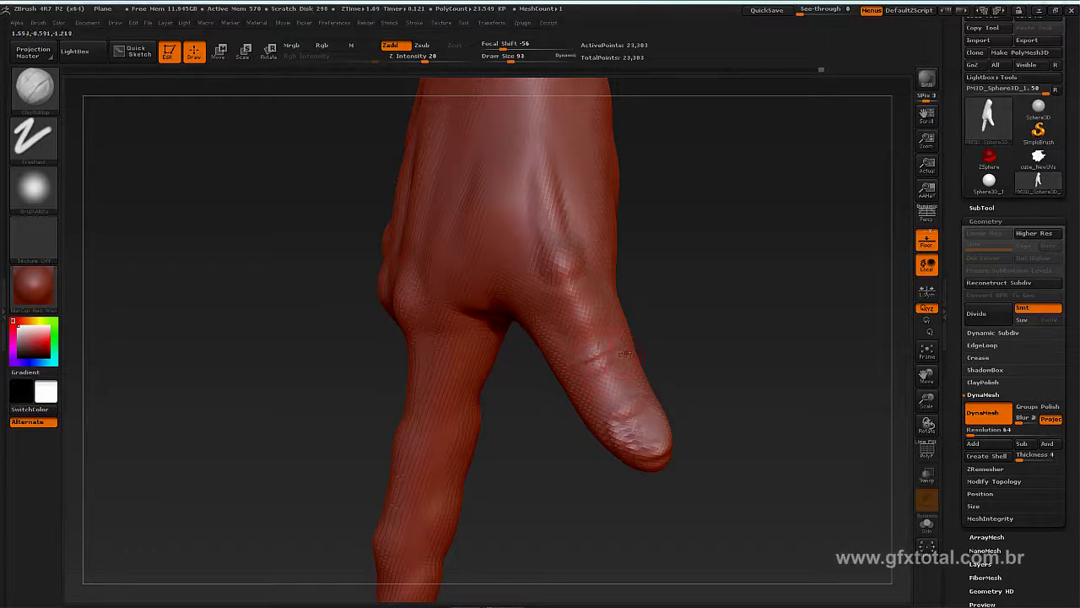
{"action": "left_click_drag", "start_coordinate": [621, 353], "coordinate": [614, 359]}
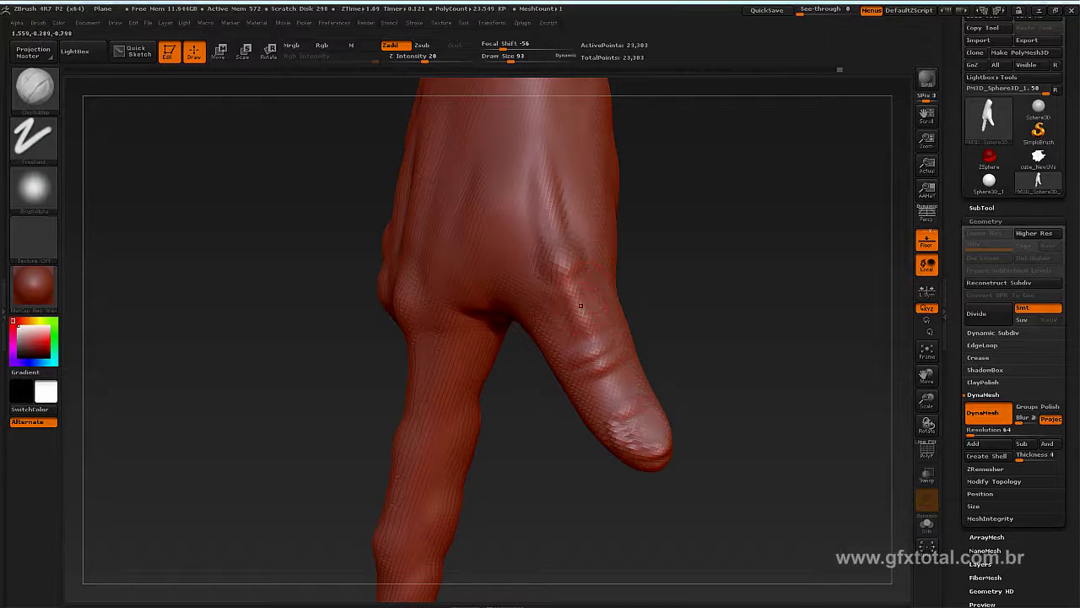
{"action": "left_click_drag", "start_coordinate": [730, 345], "coordinate": [770, 339]}
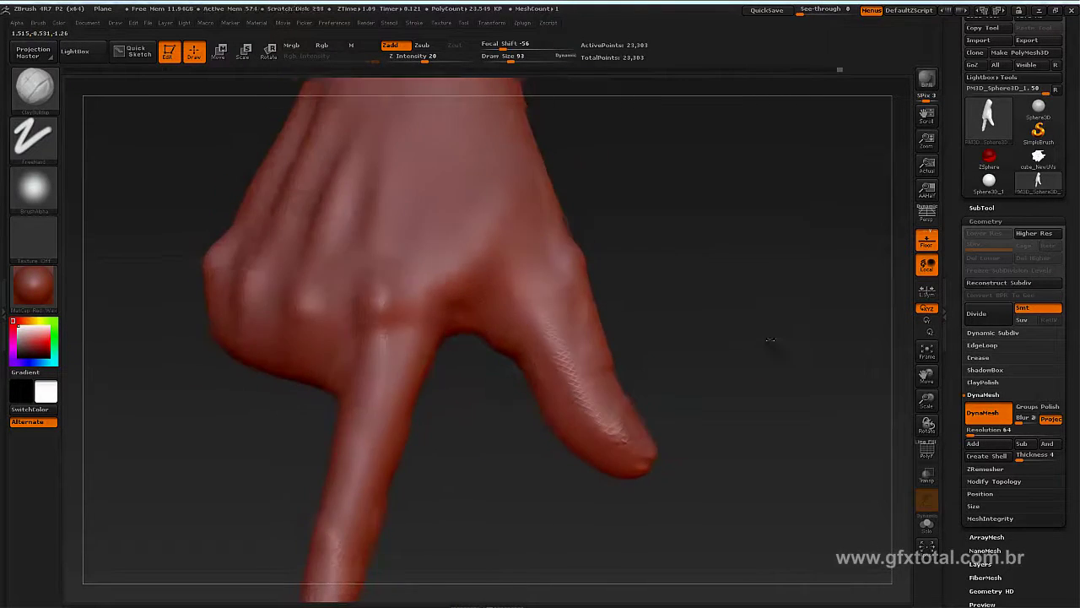
{"action": "key", "text": "f"}
{"action": "mouse_move", "coordinate": [760, 245]}
{"action": "left_mouse_down"}
{"action": "mouse_move", "coordinate": [771, 318]}
{"action": "mouse_move", "coordinate": [748, 354]}
{"action": "mouse_move", "coordinate": [723, 347]}
{"action": "left_mouse_up"}
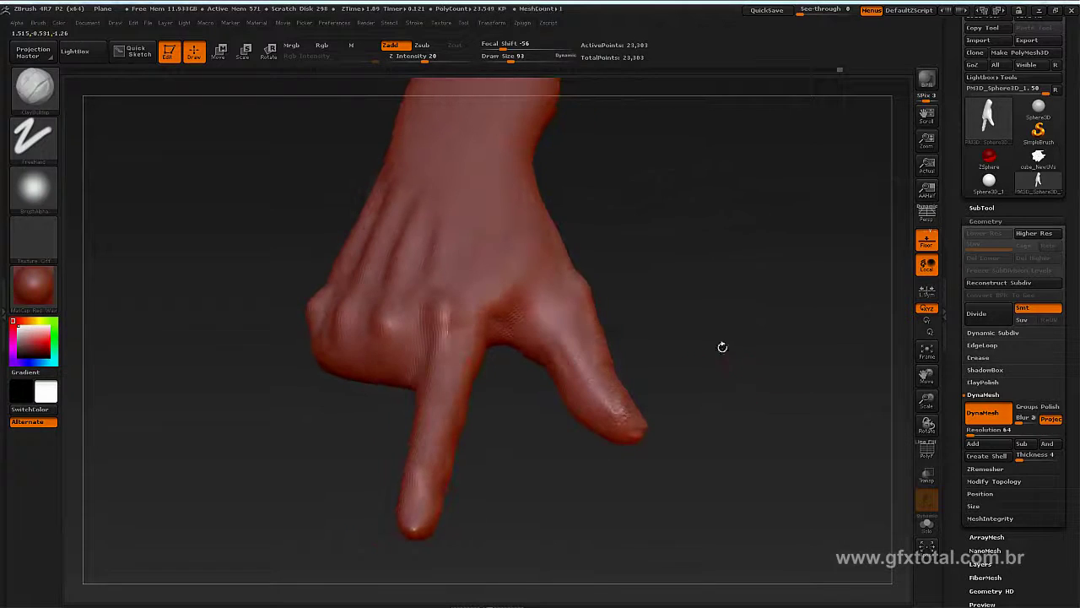
Try a different sculpting brush enlarged to size 485, orbiting the hand to check it
{"action": "left_click", "coordinate": [34, 85]}
{"action": "left_click", "coordinate": [274, 106]}
{"action": "key", "text": "space"}
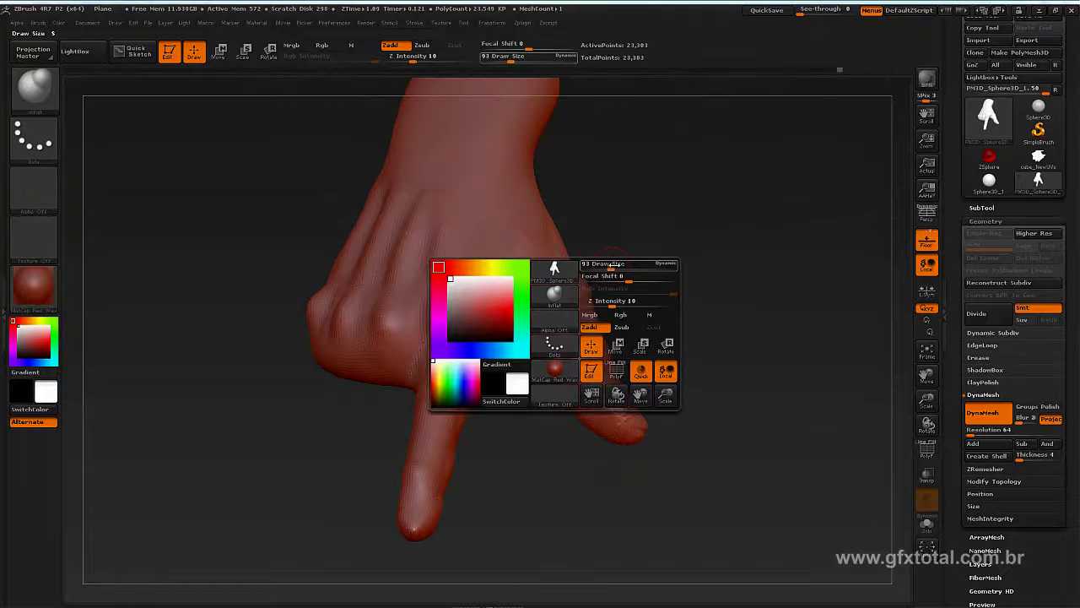
{"action": "left_click_drag", "start_coordinate": [588, 267], "coordinate": [627, 266]}
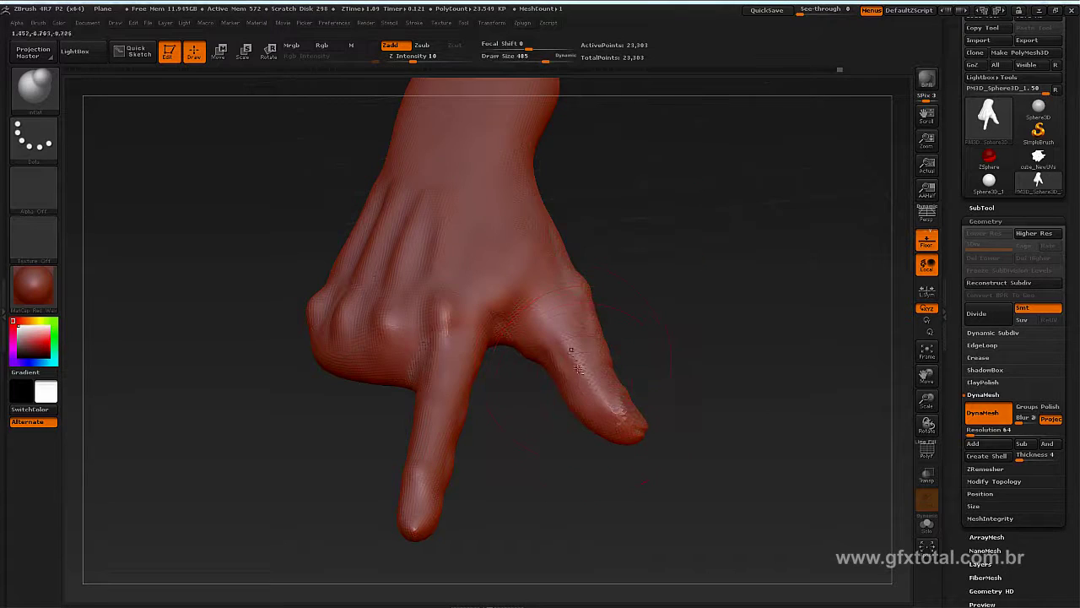
{"action": "left_click_drag", "start_coordinate": [686, 320], "coordinate": [506, 371]}
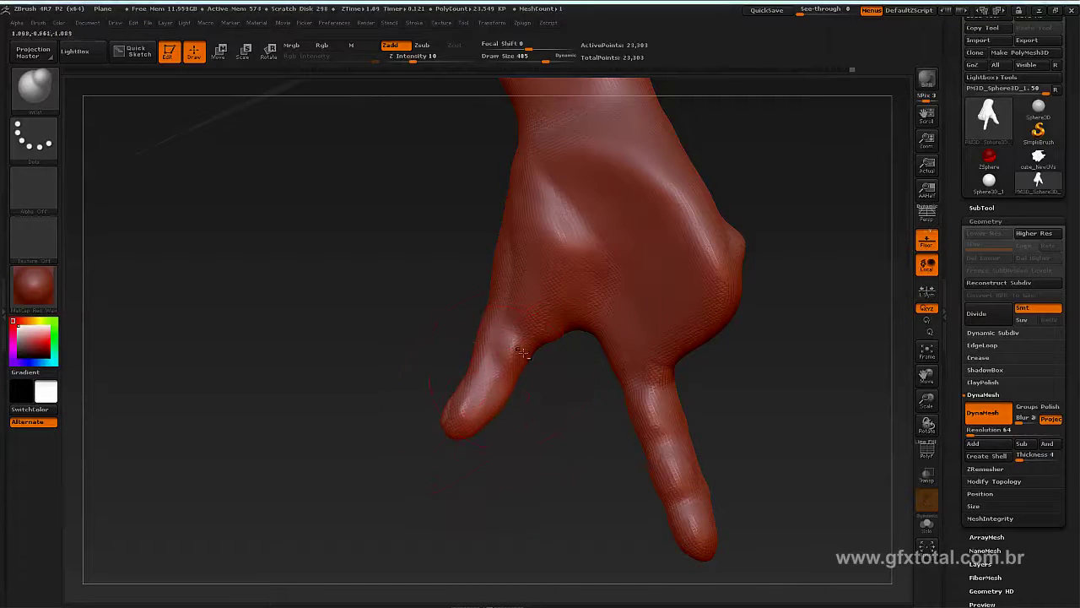
{"action": "mouse_move", "coordinate": [551, 419]}
{"action": "left_mouse_down"}
{"action": "mouse_move", "coordinate": [615, 423]}
{"action": "mouse_move", "coordinate": [652, 411]}
{"action": "mouse_move", "coordinate": [549, 381]}
{"action": "left_mouse_up"}
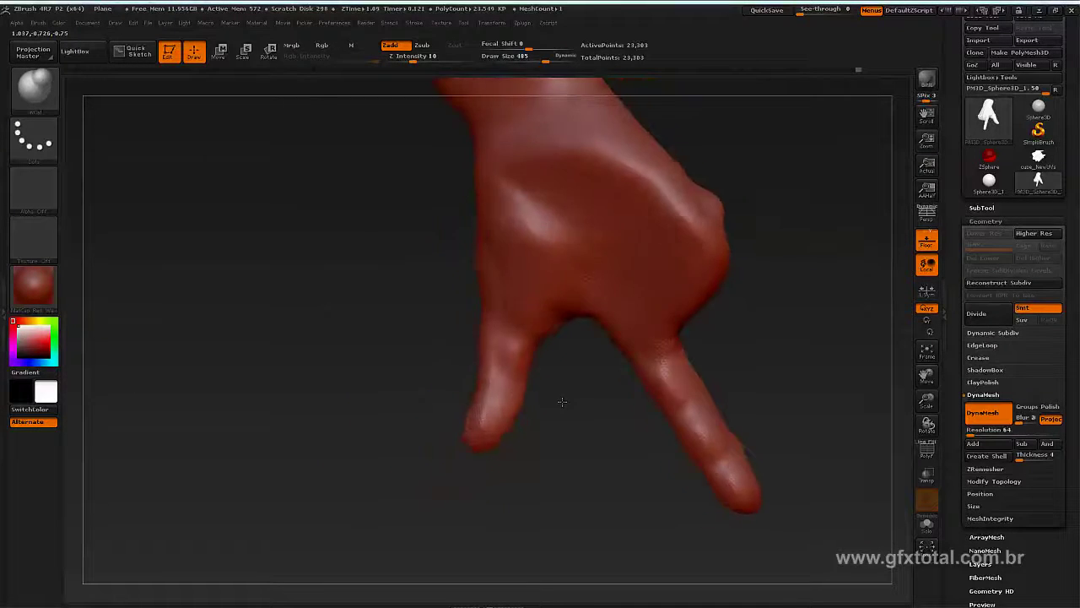
{"action": "left_click_drag", "start_coordinate": [376, 311], "coordinate": [391, 280]}
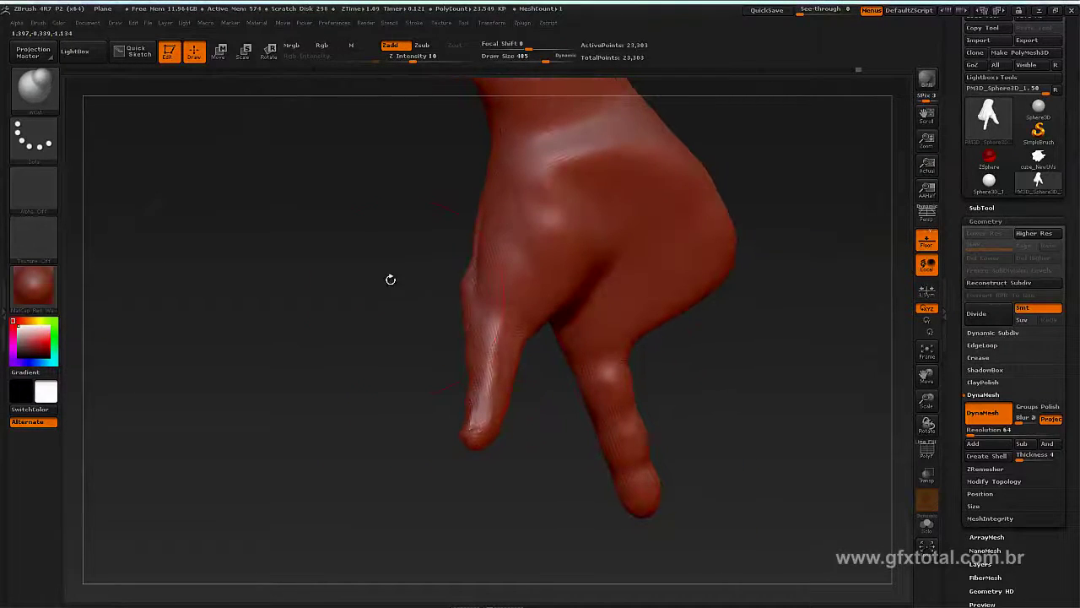
Return to the earlier brush and smooth the back of the hand and knuckles
{"action": "left_click", "coordinate": [35, 86]}
{"action": "left_click", "coordinate": [213, 145]}
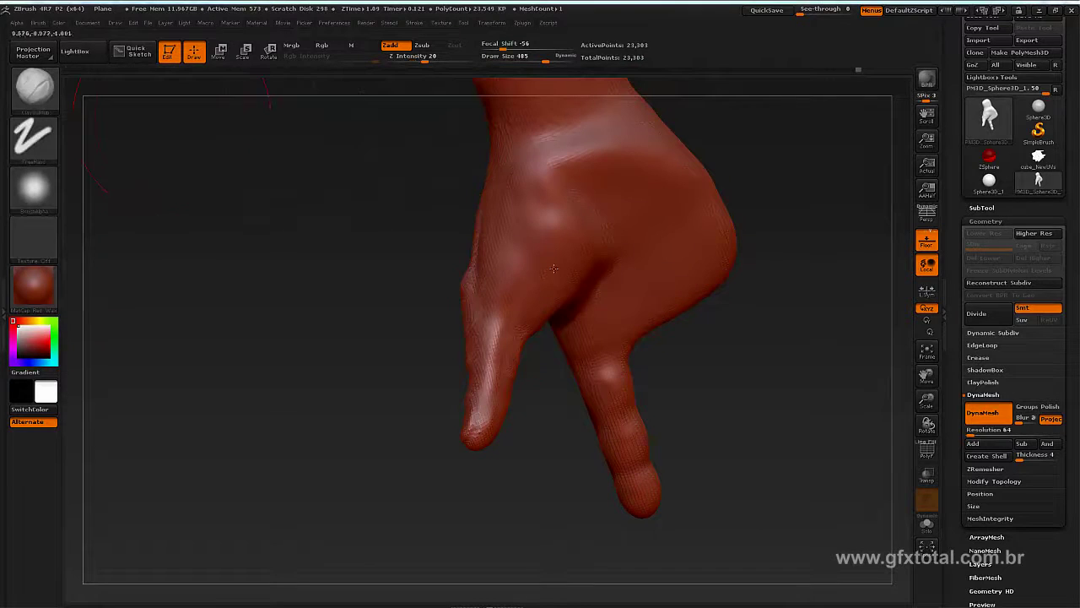
{"action": "key", "text": "shift"}
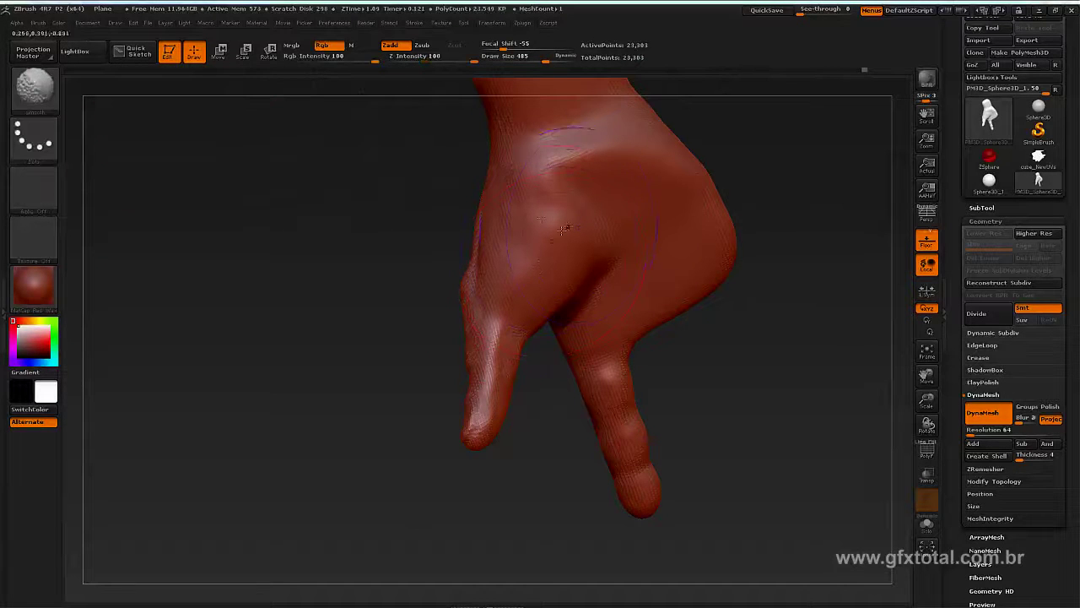
{"action": "key", "text": "shift"}
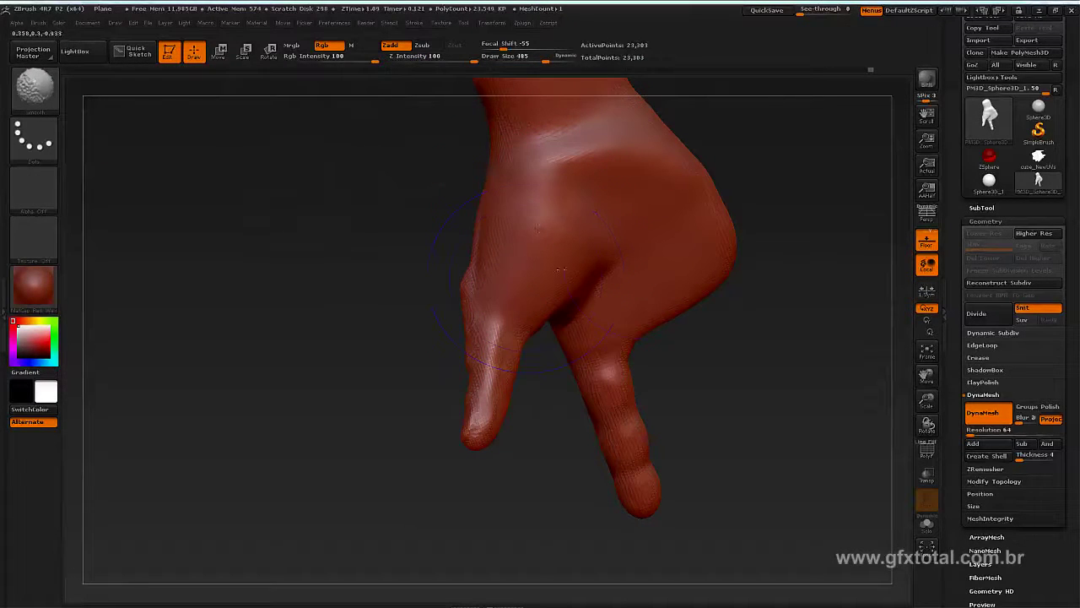
{"action": "mouse_move", "coordinate": [798, 254]}
{"action": "left_mouse_down"}
{"action": "mouse_move", "coordinate": [800, 334]}
{"action": "mouse_move", "coordinate": [612, 433]}
{"action": "mouse_move", "coordinate": [547, 301]}
{"action": "left_mouse_up"}
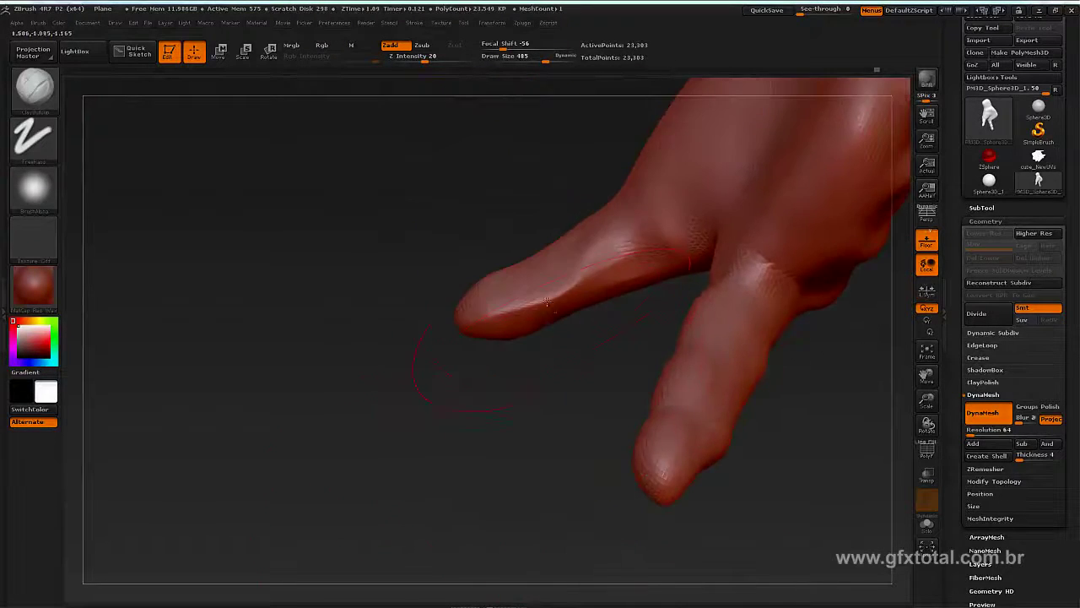
Set Draw Size to 113 and build up a ridge along the upper finger and fingertip
{"action": "key", "text": "space"}
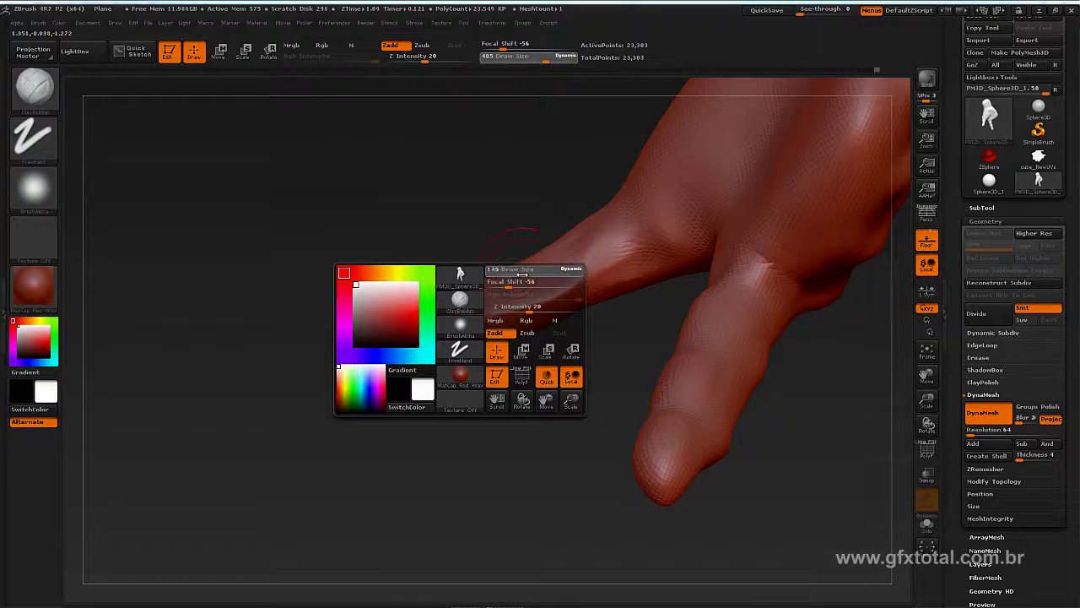
{"action": "left_click_drag", "start_coordinate": [522, 274], "coordinate": [515, 274]}
{"action": "left_click_drag", "start_coordinate": [583, 282], "coordinate": [494, 313]}
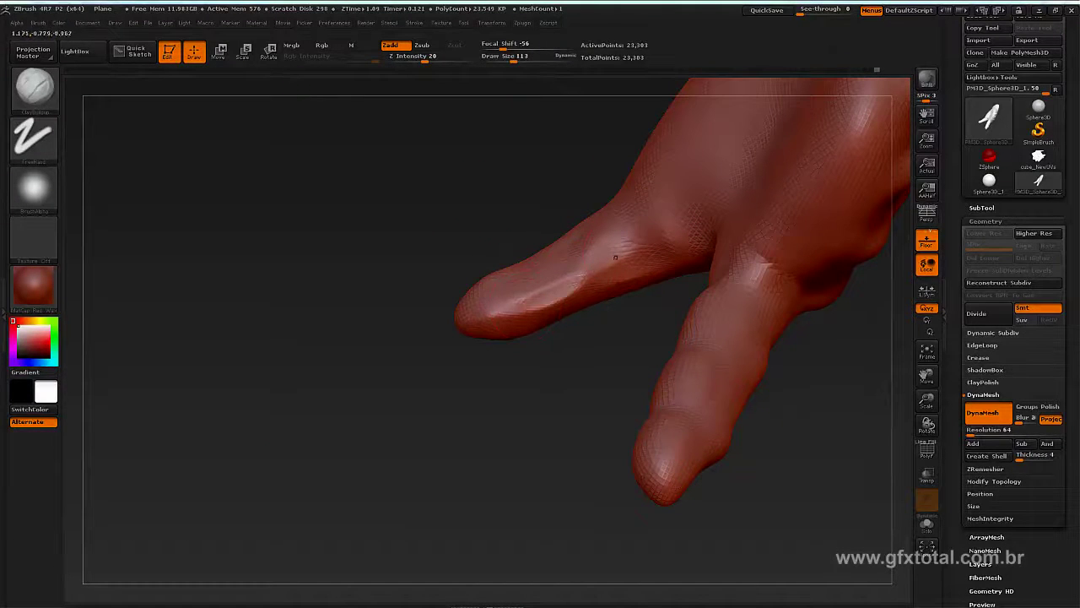
{"action": "mouse_move", "coordinate": [615, 257]}
{"action": "left_mouse_down", "text": "shift"}
{"action": "mouse_move", "coordinate": [532, 301]}
{"action": "mouse_move", "coordinate": [490, 295]}
{"action": "mouse_move", "coordinate": [605, 231]}
{"action": "mouse_move", "coordinate": [498, 298]}
{"action": "left_mouse_up", "text": "shift"}
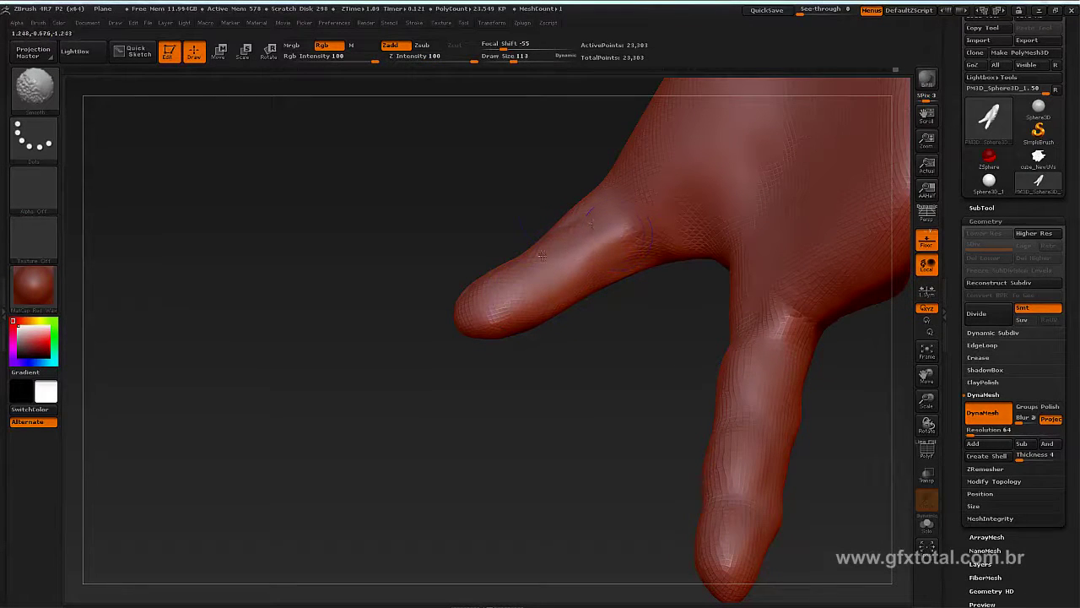
{"action": "mouse_move", "coordinate": [489, 397]}
{"action": "left_mouse_down"}
{"action": "mouse_move", "coordinate": [513, 471]}
{"action": "mouse_move", "coordinate": [528, 374]}
{"action": "mouse_move", "coordinate": [578, 243]}
{"action": "left_mouse_up"}
{"action": "mouse_move", "coordinate": [556, 280]}
{"action": "left_mouse_down"}
{"action": "mouse_move", "coordinate": [506, 291]}
{"action": "mouse_move", "coordinate": [491, 275]}
{"action": "mouse_move", "coordinate": [562, 316]}
{"action": "mouse_move", "coordinate": [528, 307]}
{"action": "left_mouse_up"}
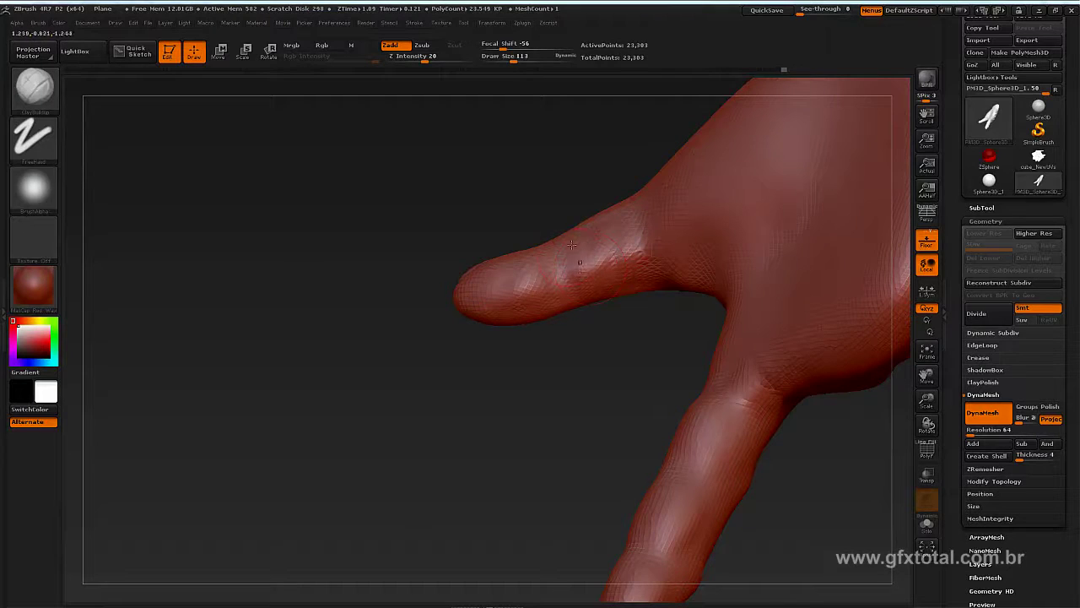
Smooth the finger-base knuckle, the bumps along the finger, and the thumb tip
{"action": "left_click_drag", "start_coordinate": [588, 266], "coordinate": [628, 205]}
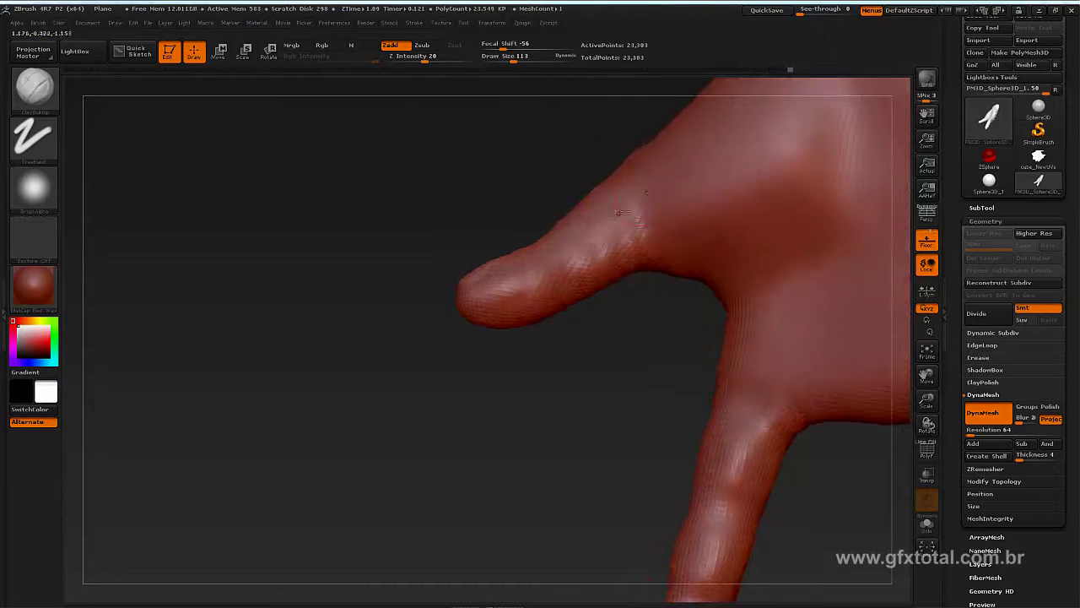
{"action": "key", "text": "shift"}
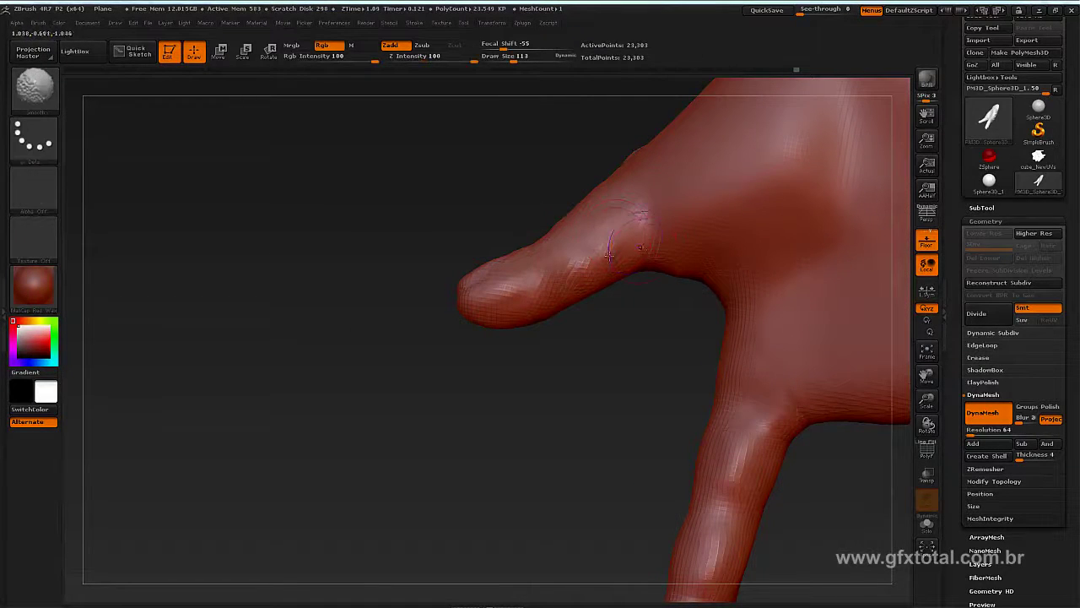
{"action": "mouse_move", "coordinate": [528, 415]}
{"action": "left_mouse_down"}
{"action": "mouse_move", "coordinate": [434, 200]}
{"action": "mouse_move", "coordinate": [624, 316]}
{"action": "left_mouse_up"}
{"action": "key", "text": "shift"}
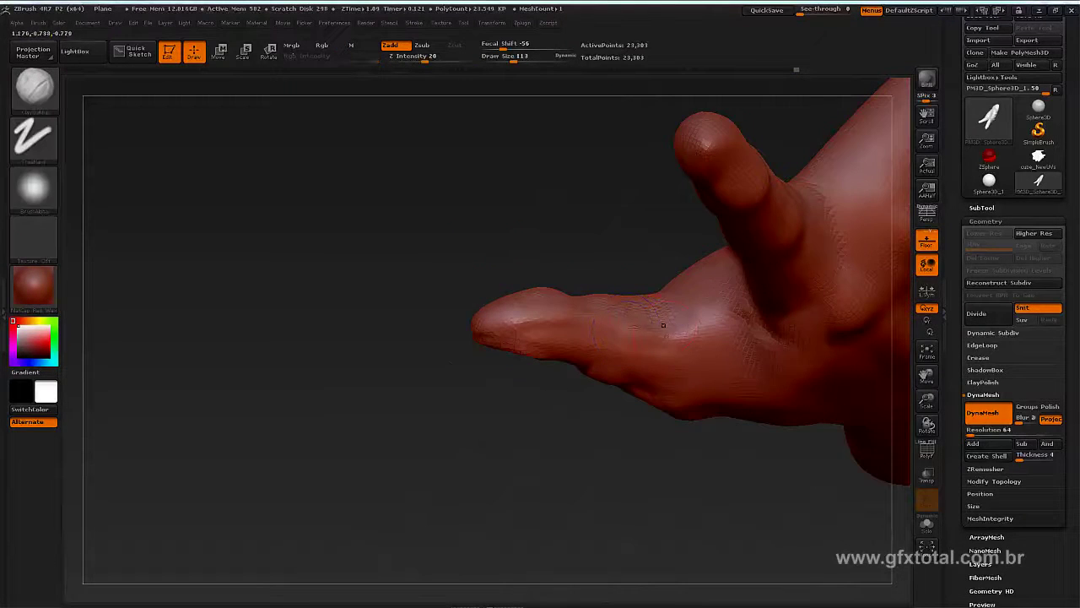
{"action": "left_click_drag", "start_coordinate": [658, 262], "coordinate": [648, 329]}
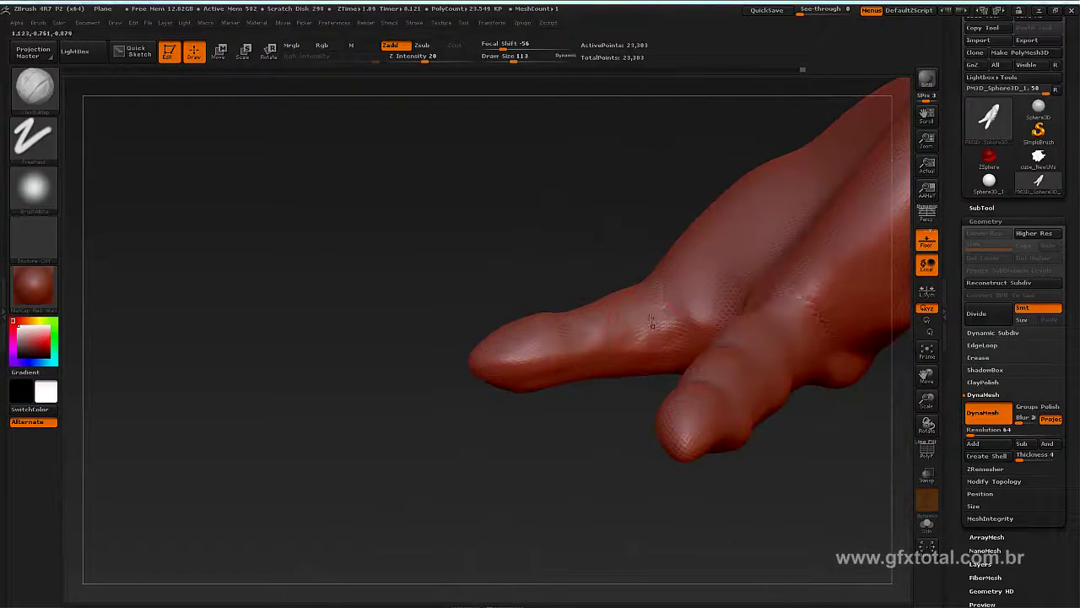
{"action": "key", "text": "shift"}
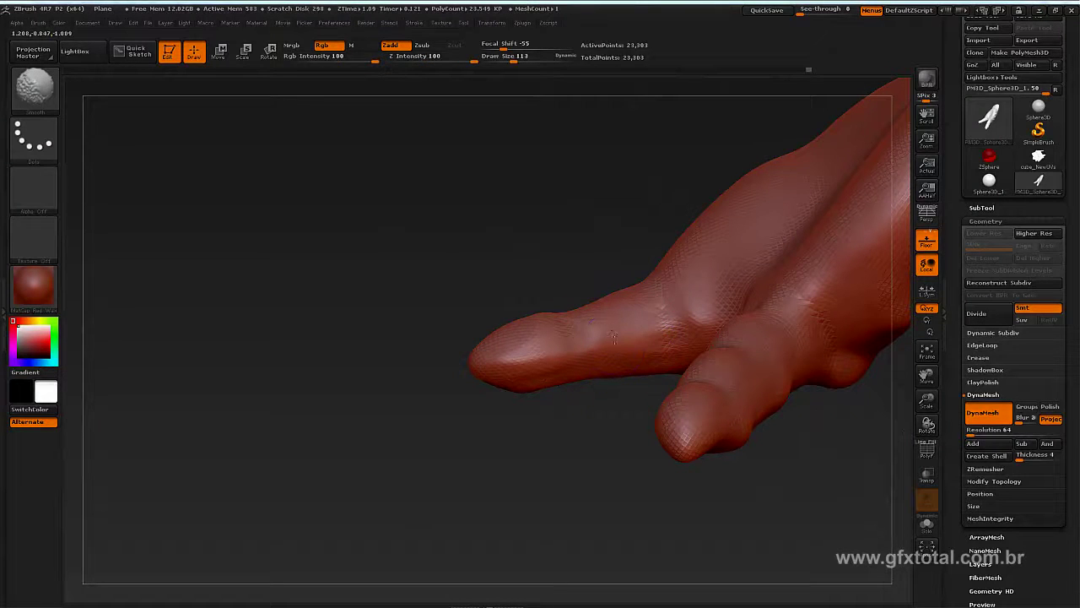
{"action": "left_click_drag", "start_coordinate": [531, 284], "coordinate": [463, 257]}
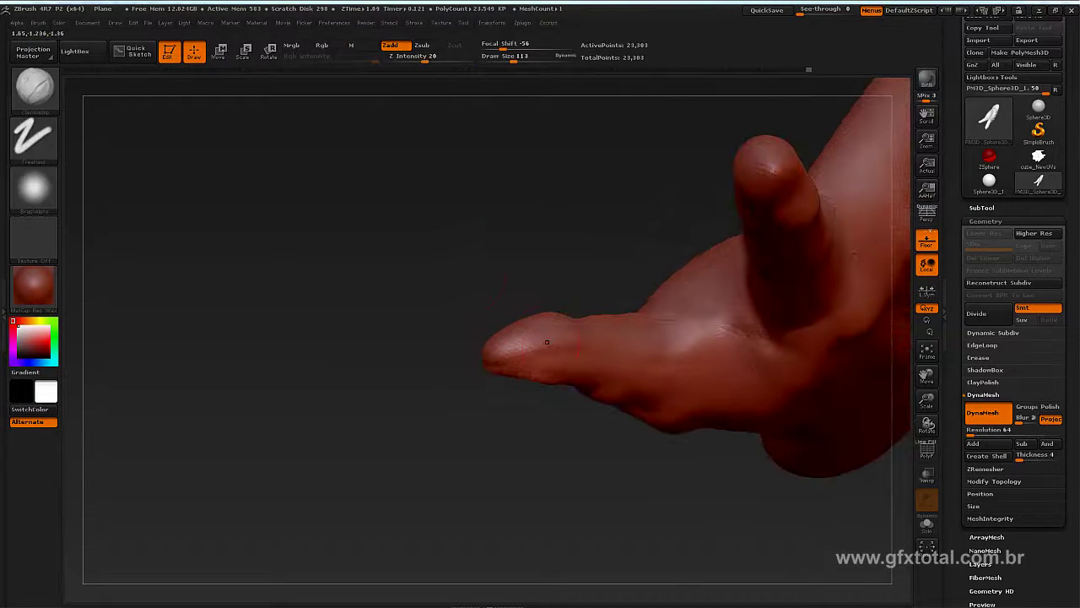
{"action": "key", "text": "shift"}
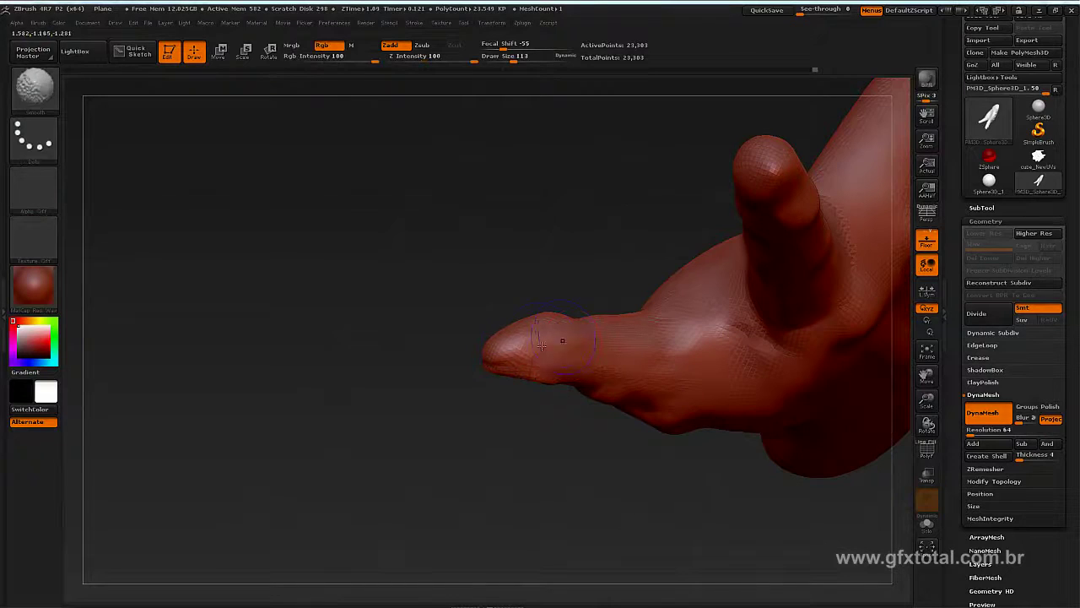
{"action": "mouse_move", "coordinate": [498, 290]}
{"action": "left_mouse_down"}
{"action": "mouse_move", "coordinate": [514, 222]}
{"action": "mouse_move", "coordinate": [801, 270]}
{"action": "left_mouse_up"}
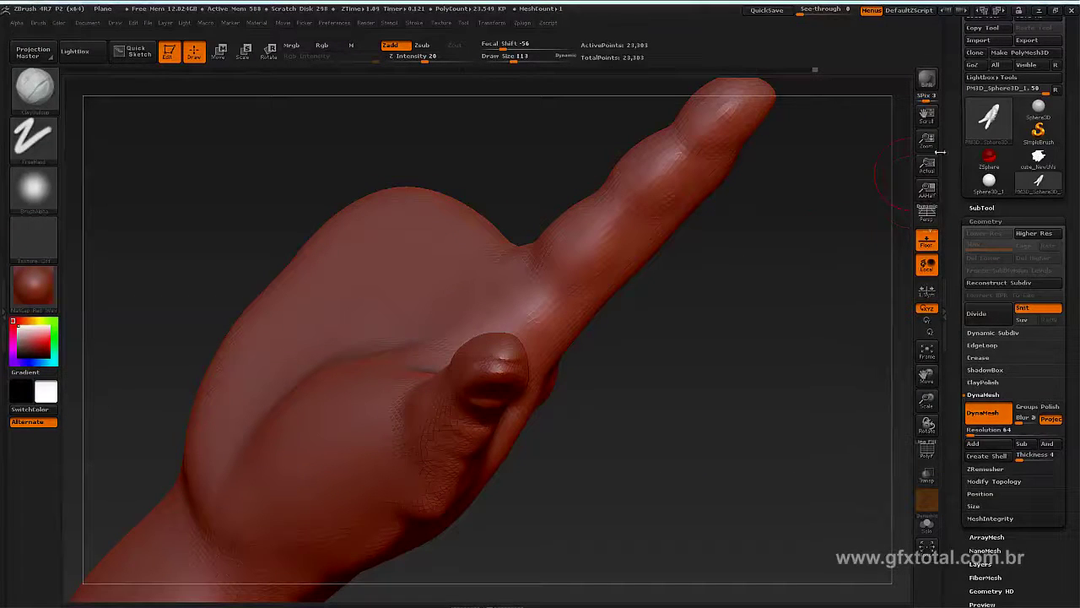
Inspect the hand's side and palm, then enlarge Draw Size from 113 to 175
{"action": "scroll", "coordinate": [962, 118], "scroll_direction": "down", "scroll_amount": 1}
{"action": "scroll", "coordinate": [962, 118], "scroll_direction": "down", "scroll_amount": 1}
{"action": "scroll", "coordinate": [961, 118], "scroll_direction": "down", "scroll_amount": 3}
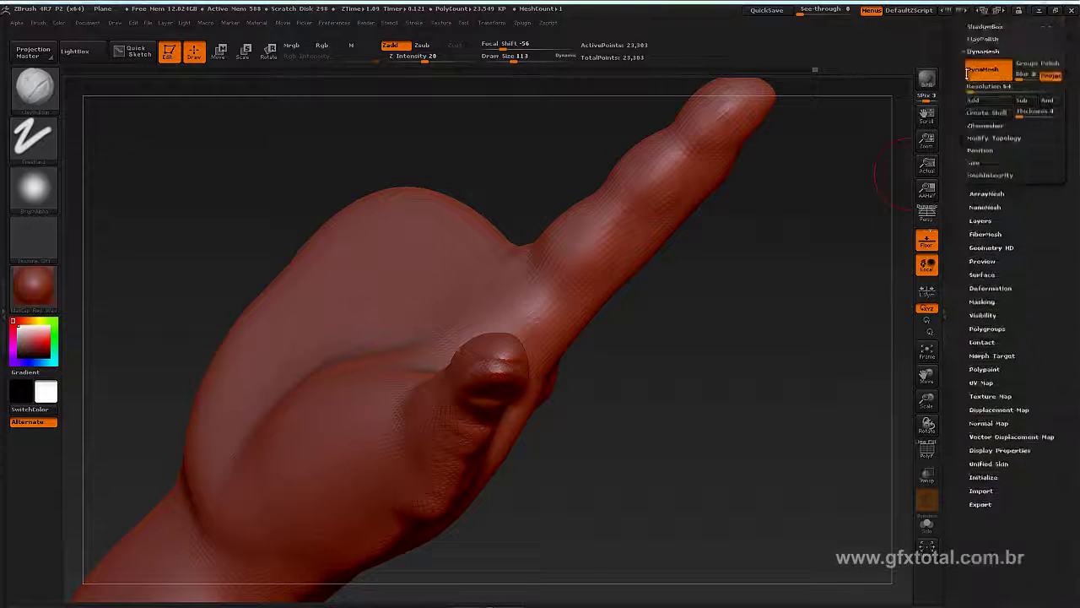
{"action": "scroll", "coordinate": [962, 118], "scroll_direction": "up", "scroll_amount": 4}
{"action": "left_click_drag", "start_coordinate": [808, 261], "coordinate": [844, 211]}
{"action": "left_click_drag", "start_coordinate": [886, 151], "coordinate": [747, 296]}
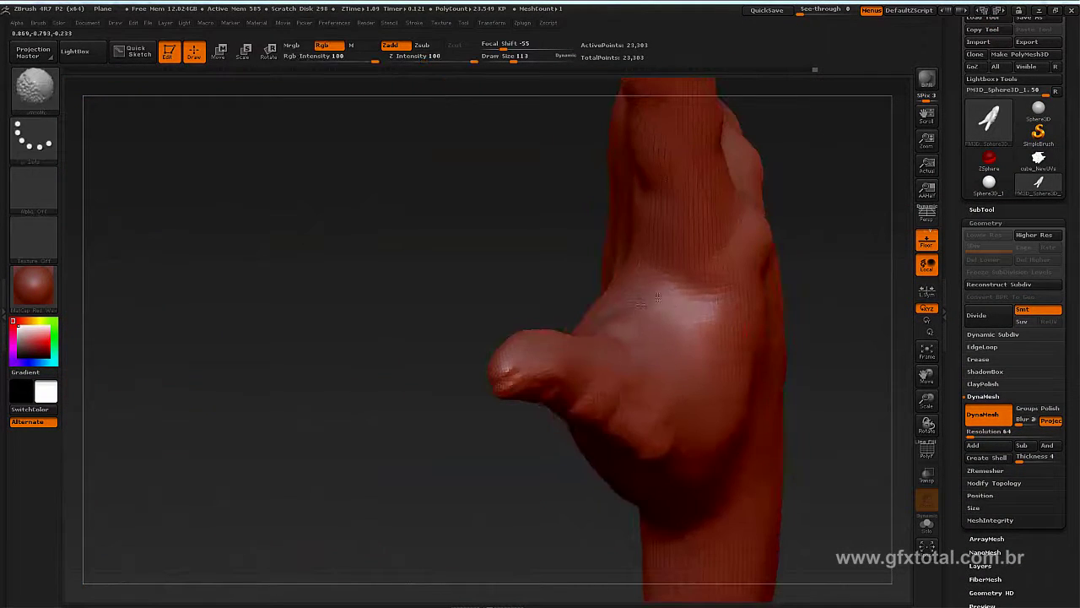
{"action": "mouse_move", "coordinate": [549, 220]}
{"action": "left_mouse_down"}
{"action": "mouse_move", "coordinate": [533, 312]}
{"action": "mouse_move", "coordinate": [638, 332]}
{"action": "left_mouse_up"}
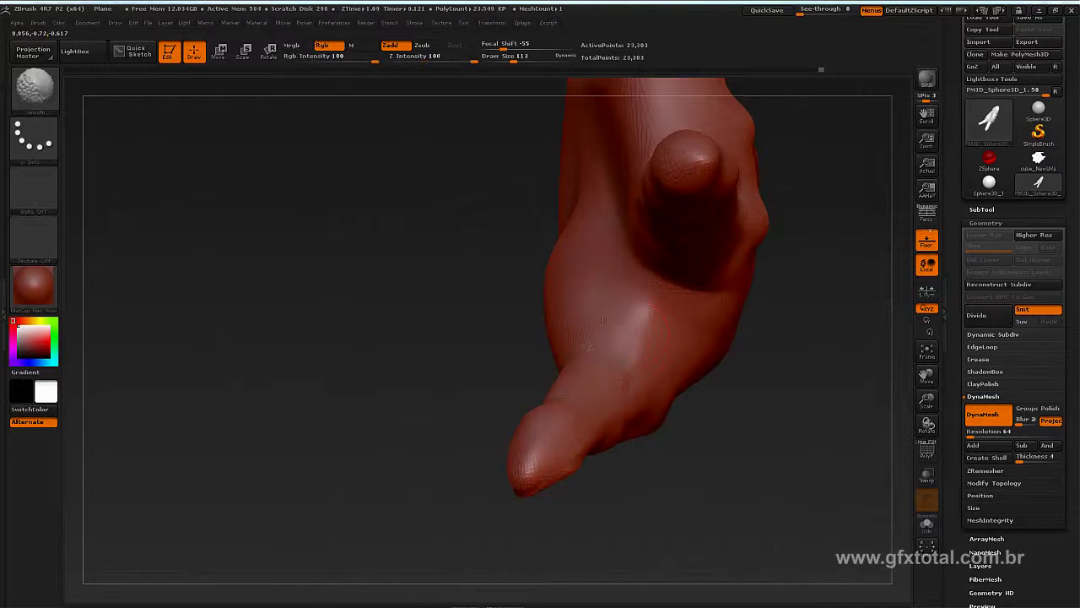
{"action": "mouse_move", "coordinate": [802, 359]}
{"action": "left_mouse_down"}
{"action": "mouse_move", "coordinate": [813, 421]}
{"action": "mouse_move", "coordinate": [827, 379]}
{"action": "mouse_move", "coordinate": [792, 382]}
{"action": "mouse_move", "coordinate": [815, 311]}
{"action": "mouse_move", "coordinate": [819, 364]}
{"action": "mouse_move", "coordinate": [803, 386]}
{"action": "left_mouse_up"}
{"action": "key", "text": "space"}
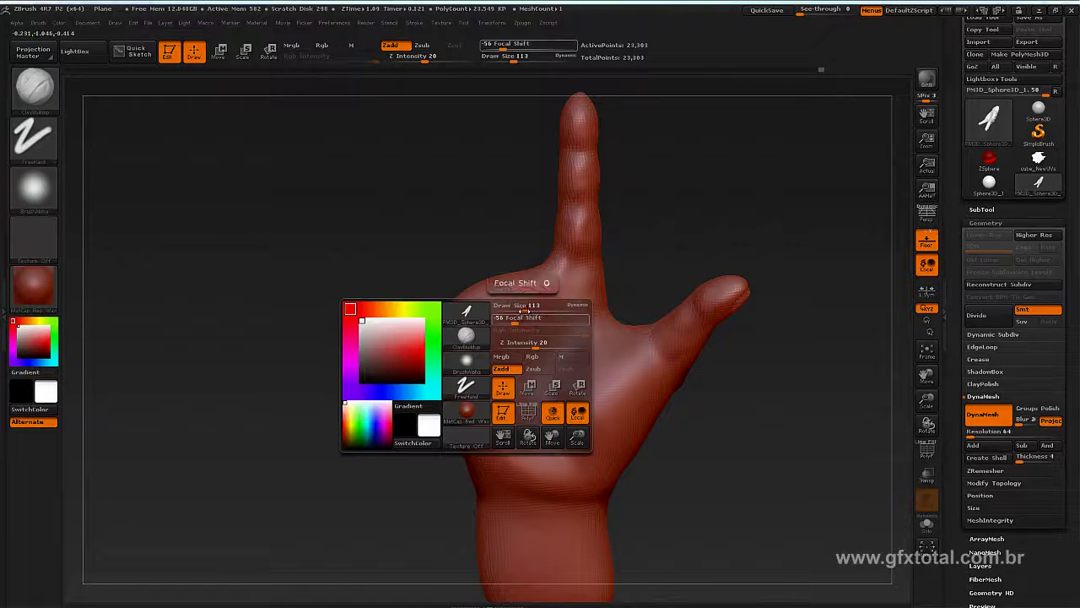
{"action": "left_click_drag", "start_coordinate": [520, 310], "coordinate": [548, 311]}
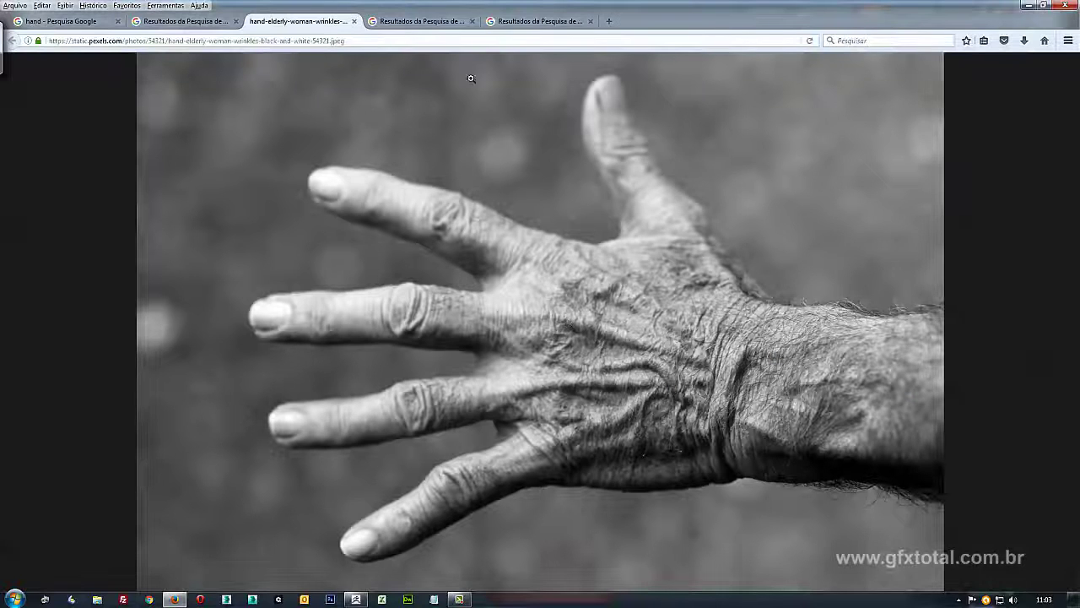
Show the open-palm reference photo in Firefox's fifth tab
{"action": "left_click", "coordinate": [422, 21]}
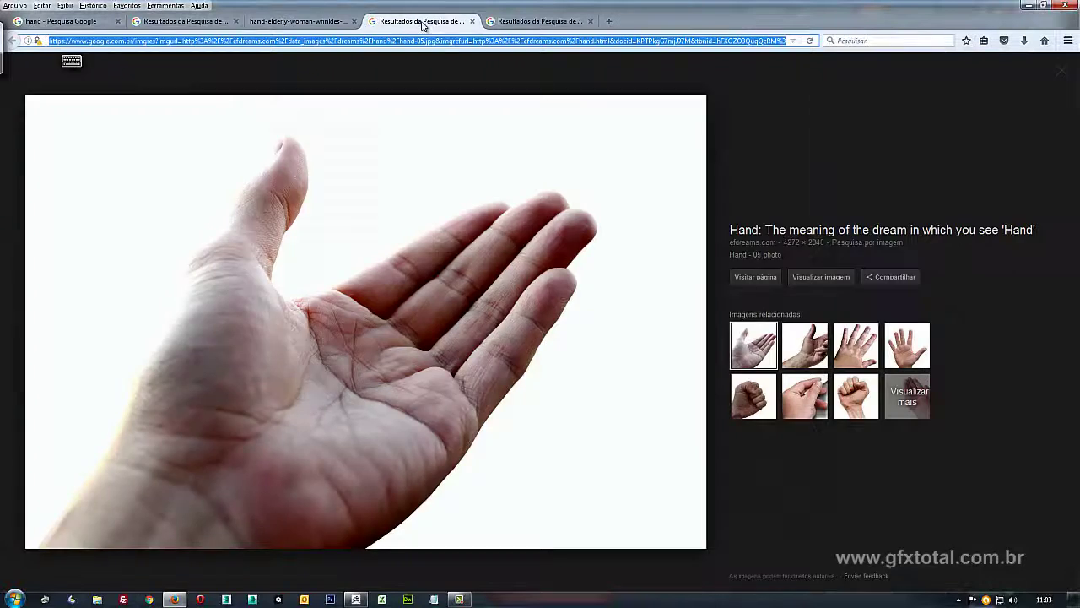
{"action": "left_click", "coordinate": [520, 22]}
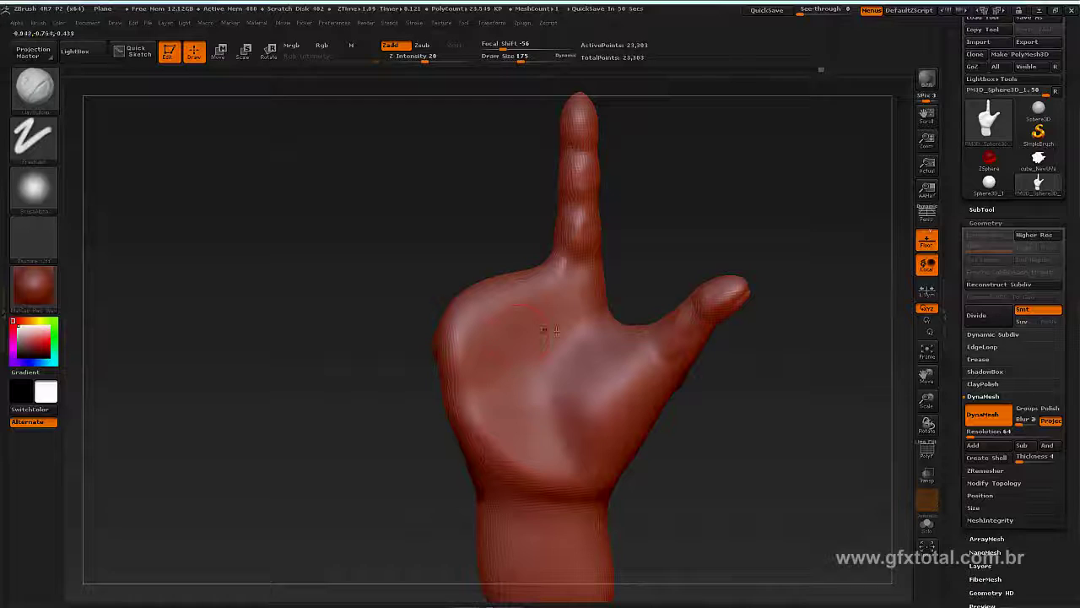
Raise Draw Size to 290 and carve smoothed creases across the lower palm
{"action": "key", "text": "space"}
{"action": "left_click_drag", "start_coordinate": [496, 350], "coordinate": [466, 350]}
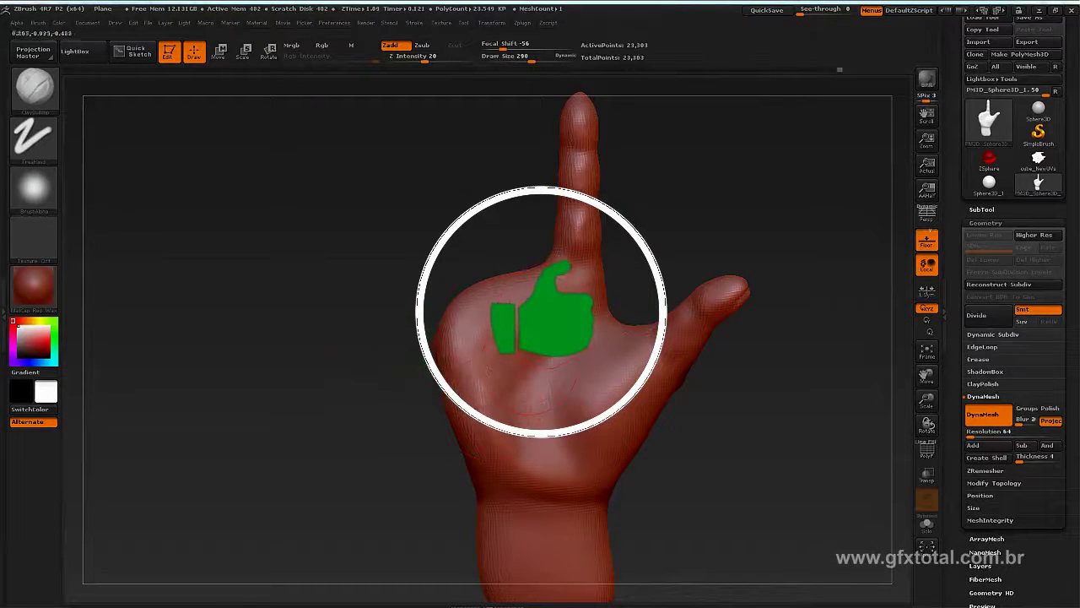
{"action": "key", "text": "shift"}
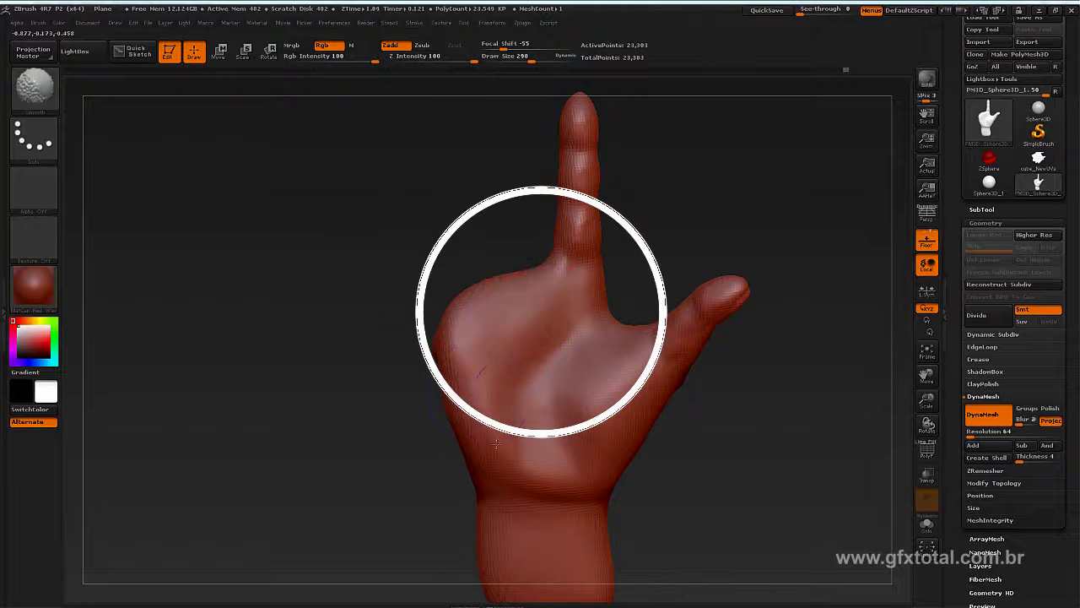
{"action": "mouse_move", "coordinate": [561, 462]}
{"action": "left_mouse_down"}
{"action": "mouse_move", "coordinate": [561, 440]}
{"action": "mouse_move", "coordinate": [565, 460]}
{"action": "mouse_move", "coordinate": [592, 434]}
{"action": "left_mouse_up"}
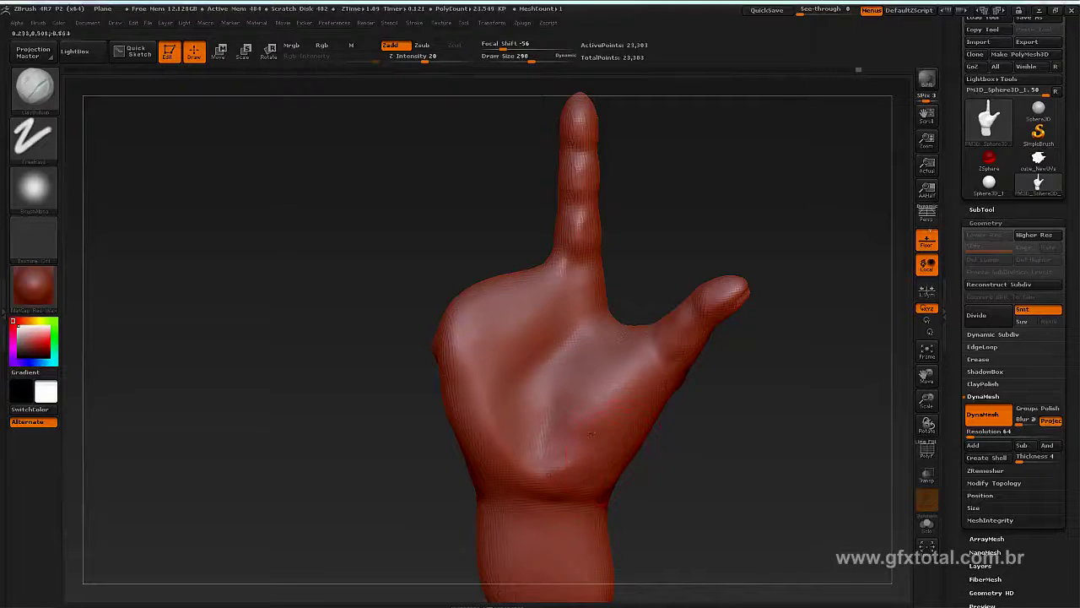
{"action": "left_click_drag", "start_coordinate": [521, 437], "coordinate": [516, 445]}
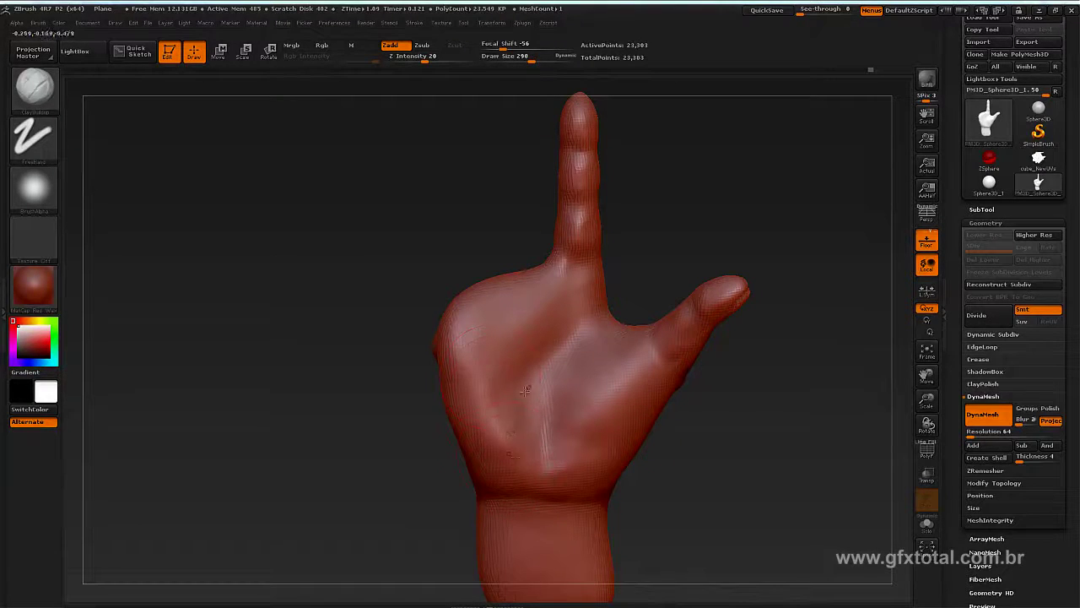
{"action": "key", "text": "shift"}
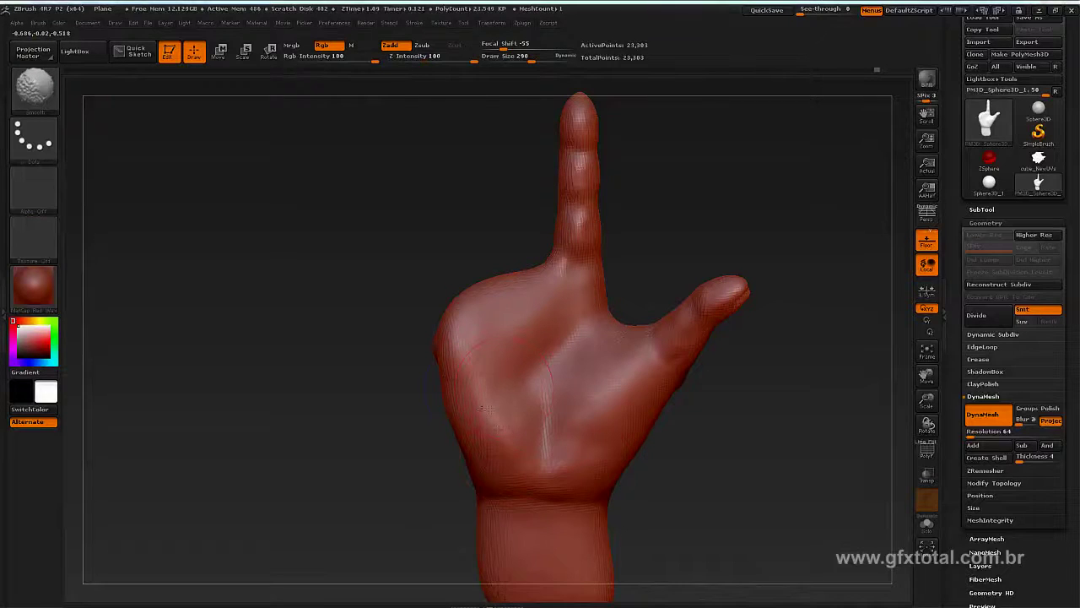